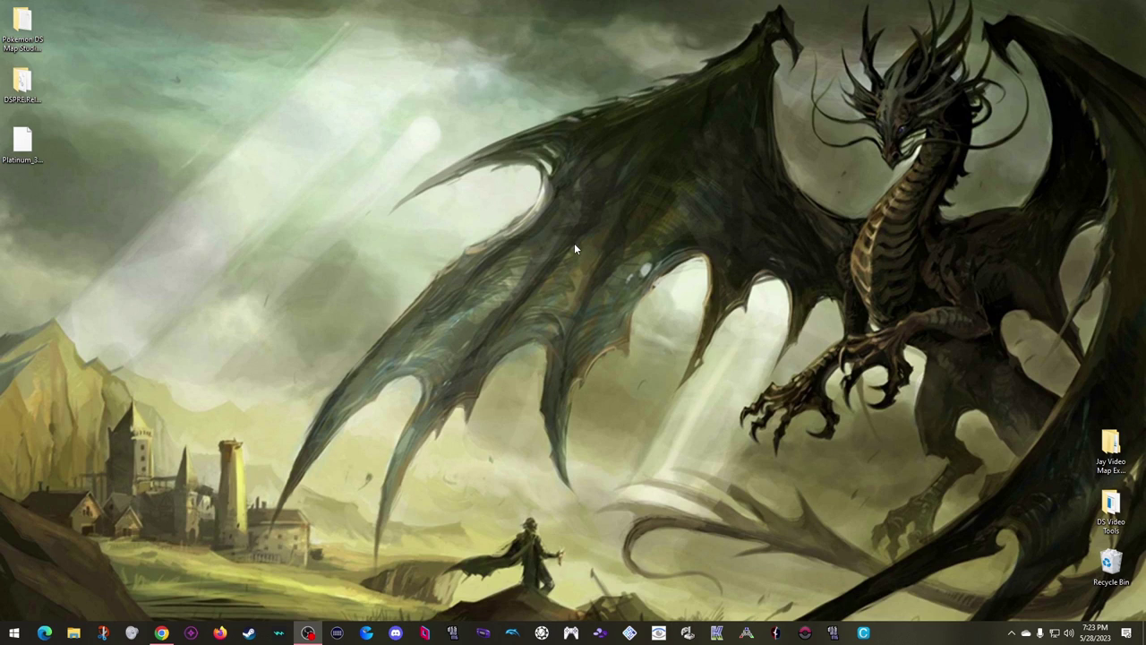
Launch the DSPRE ROM editor from the DSPRE.Reloaded.1.8 folder and get the folder window out of the way
click(22, 143)
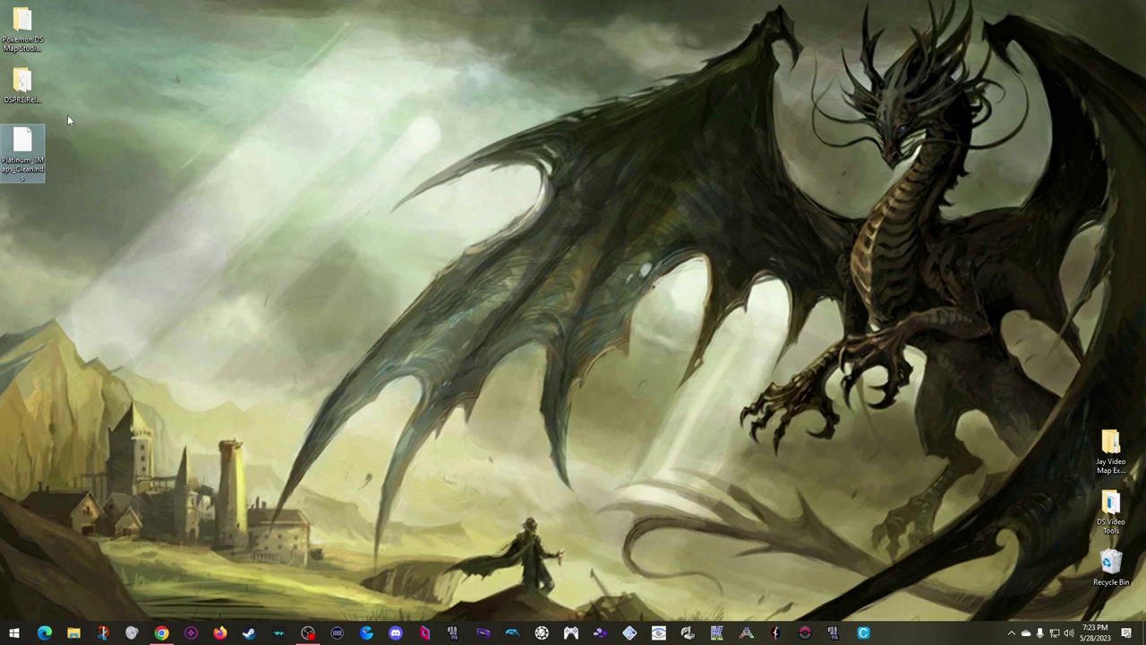
double_click(20, 87)
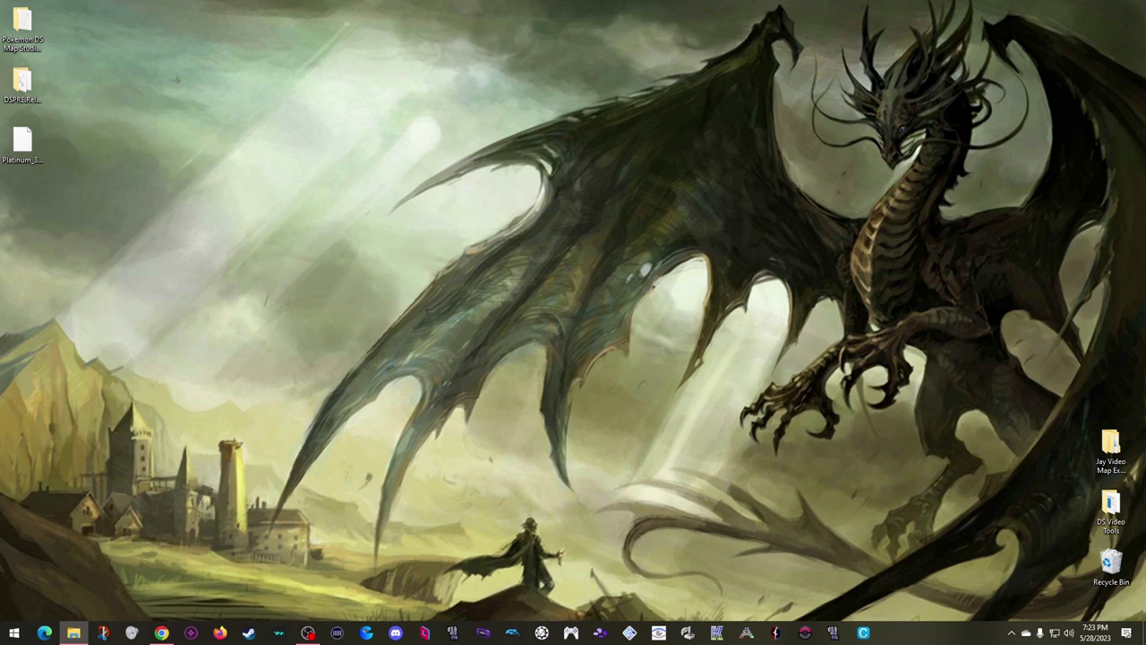
click(433, 175)
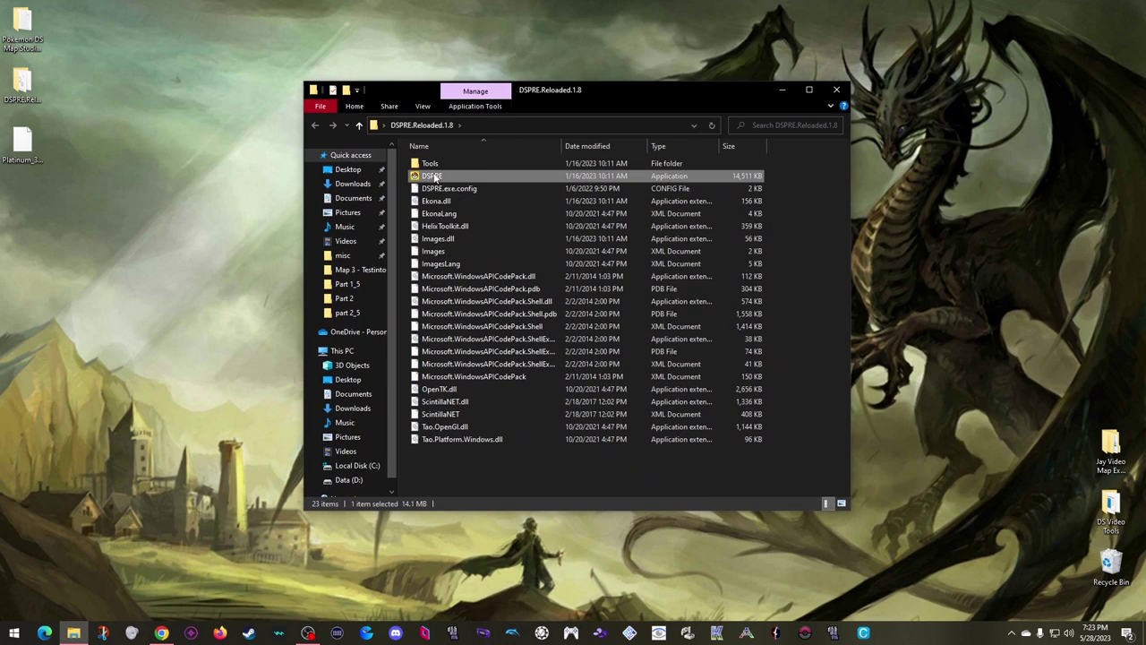
double_click(434, 175)
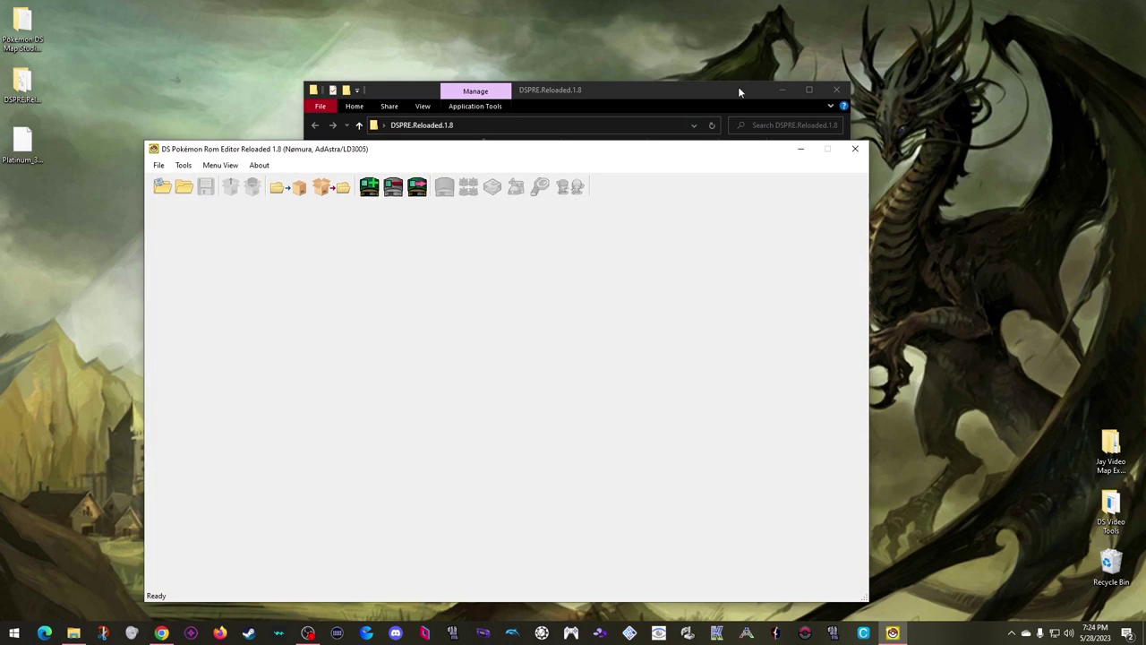
click(771, 86)
Load the Platinum_3Maps_Clean.nds ROM from the desktop into the ROM editor
drag(395, 155, 408, 116)
click(174, 148)
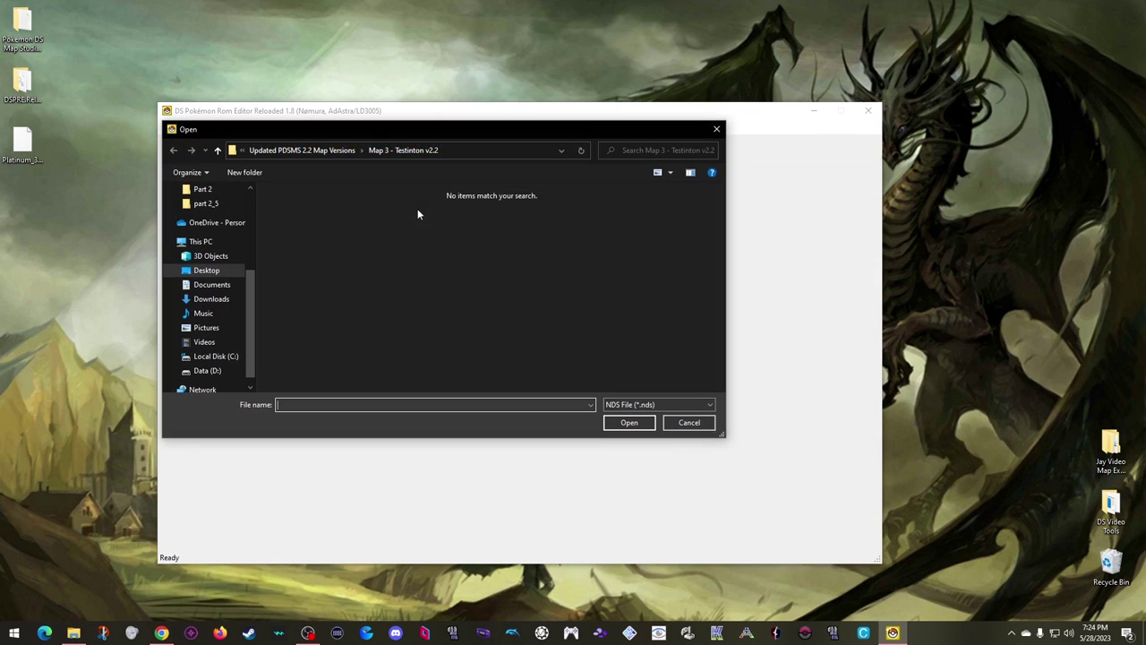
click(206, 269)
double_click(358, 257)
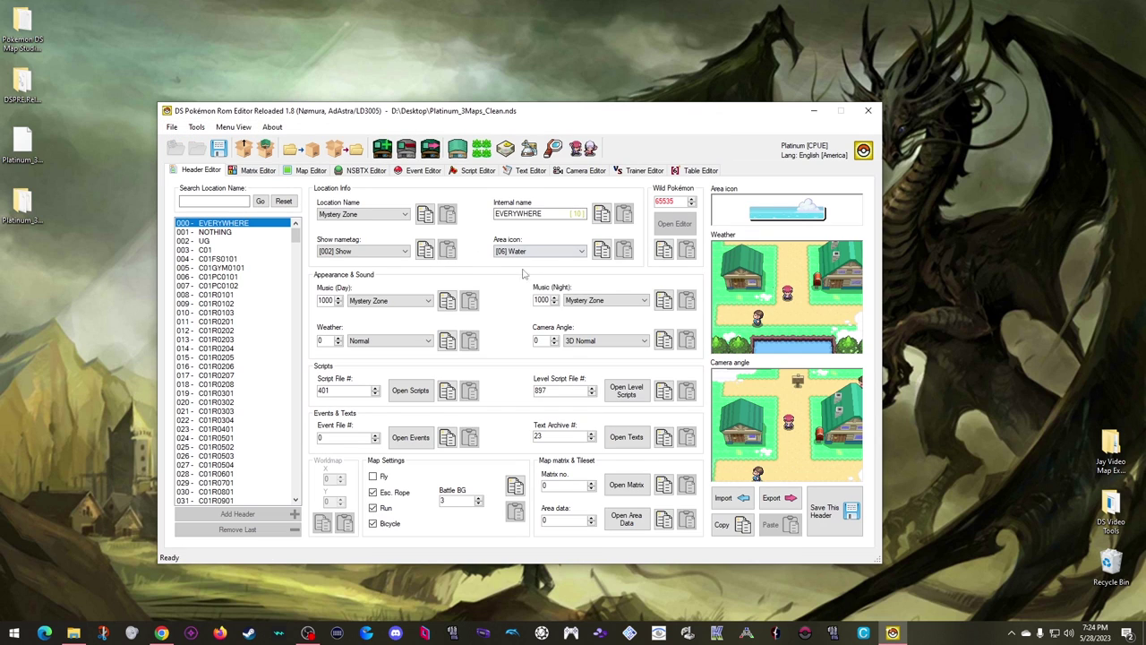
Minimize the ROM editor and launch Pokemon DS Map Studio 2.2 from the bin folder of Pokemon DS Map Studio-2.2
click(25, 217)
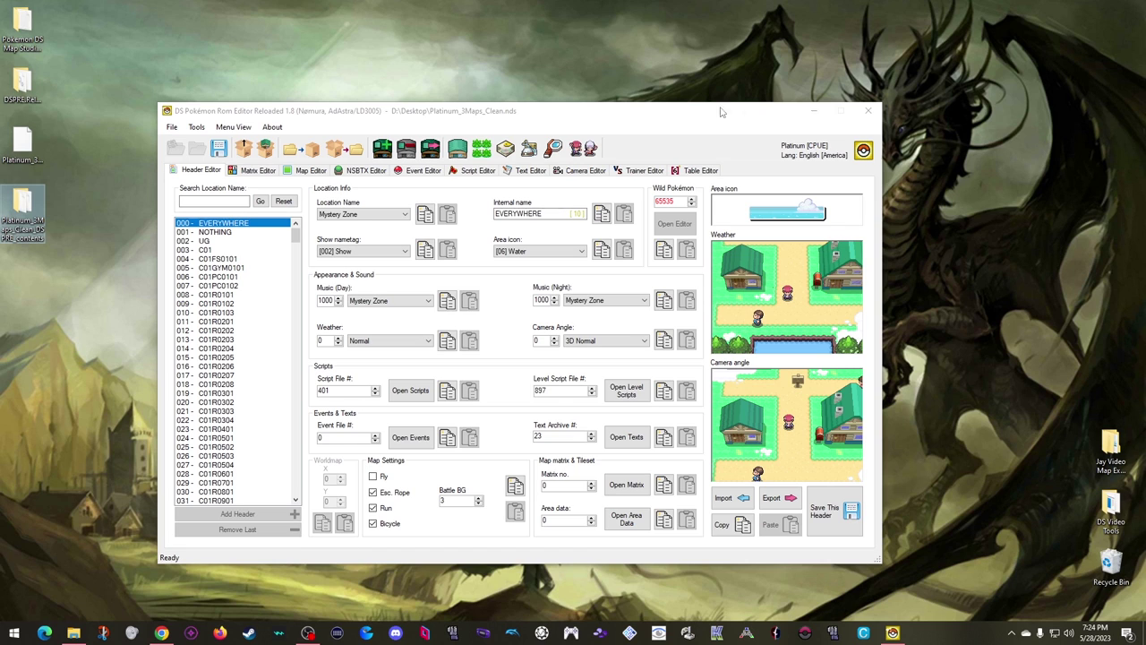
click(816, 110)
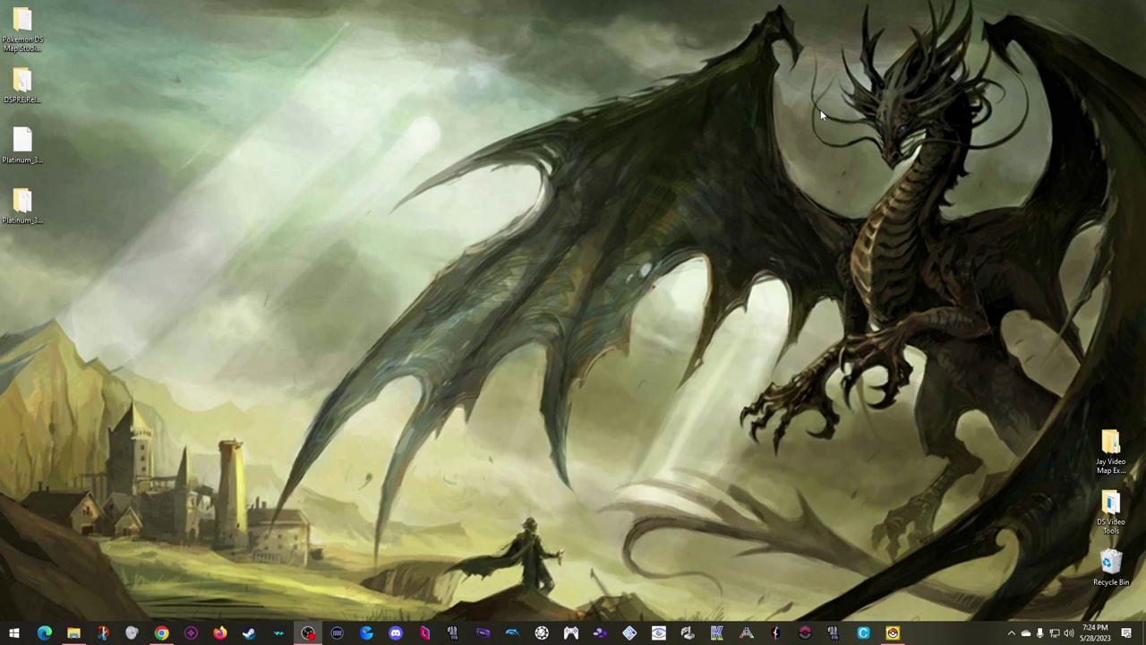
double_click(22, 29)
double_click(438, 180)
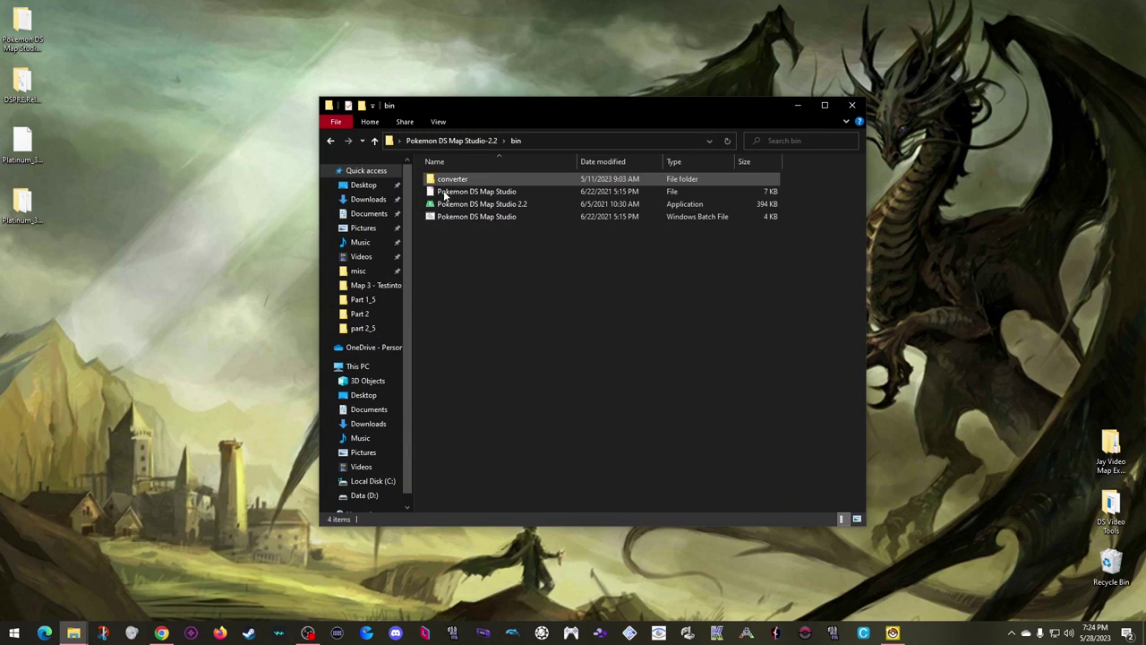
double_click(462, 204)
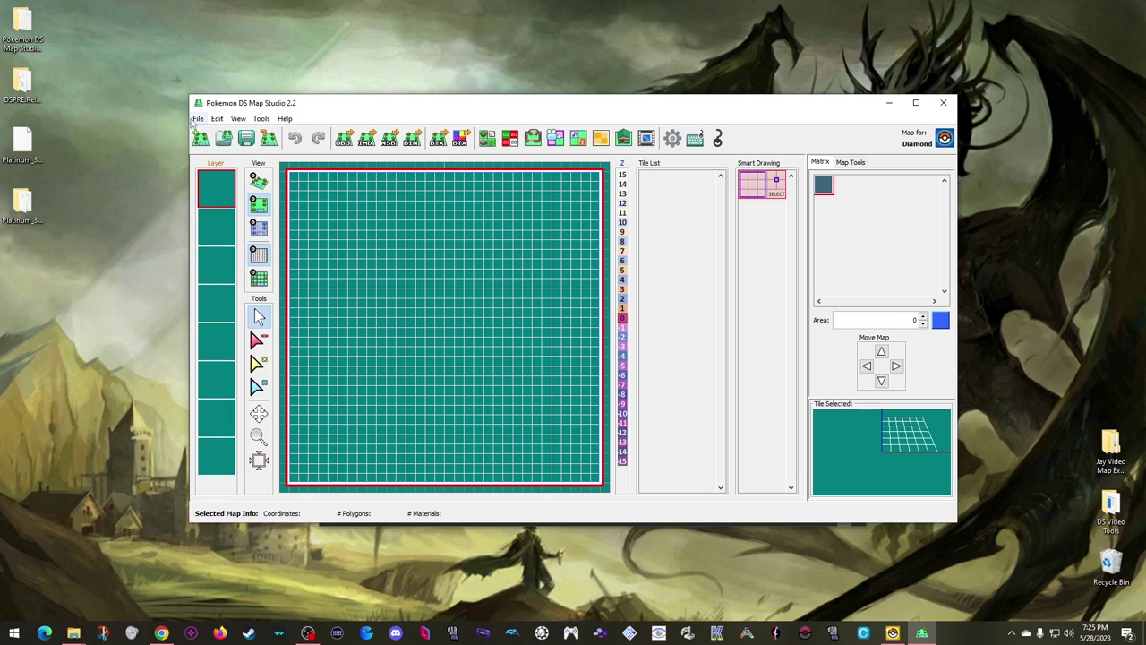
Open the map Testinton.pdsmap from the Map 3 - Testinton v2.2 folder within Jay Video Map Examples on the desktop
click(197, 118)
click(214, 154)
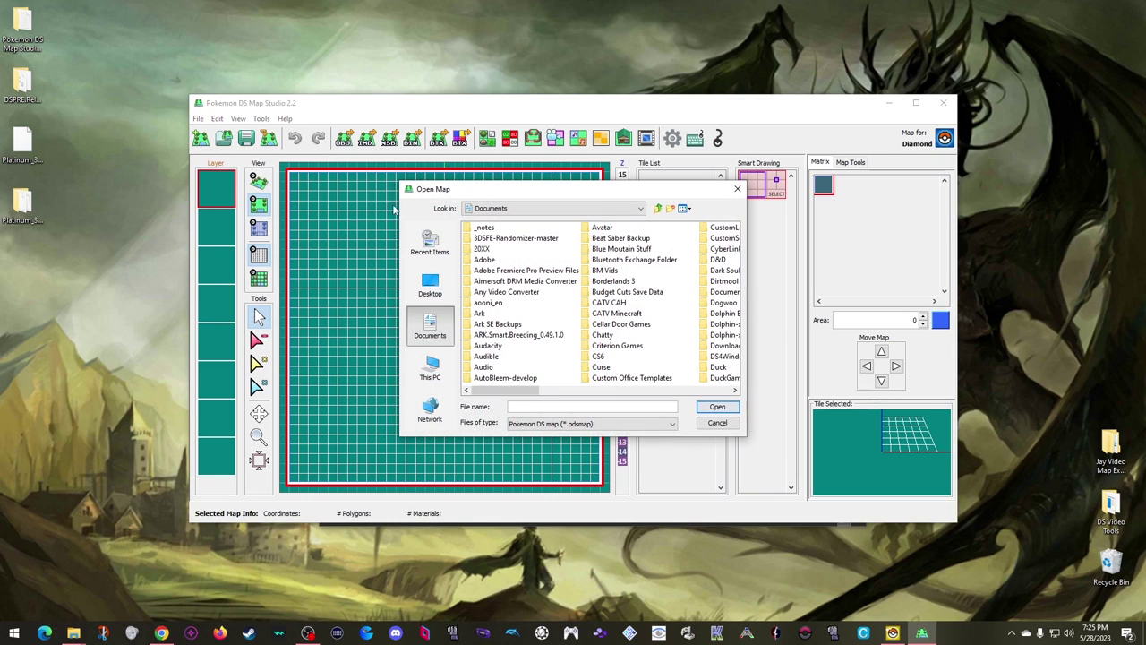
click(430, 285)
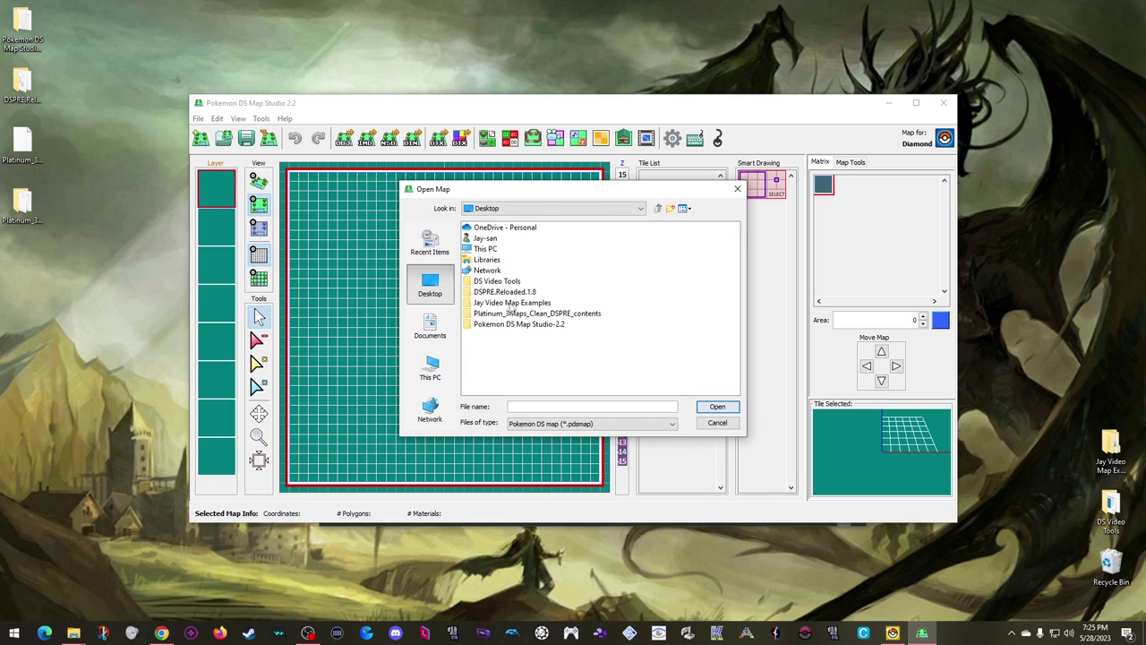
double_click(512, 303)
click(482, 239)
double_click(482, 240)
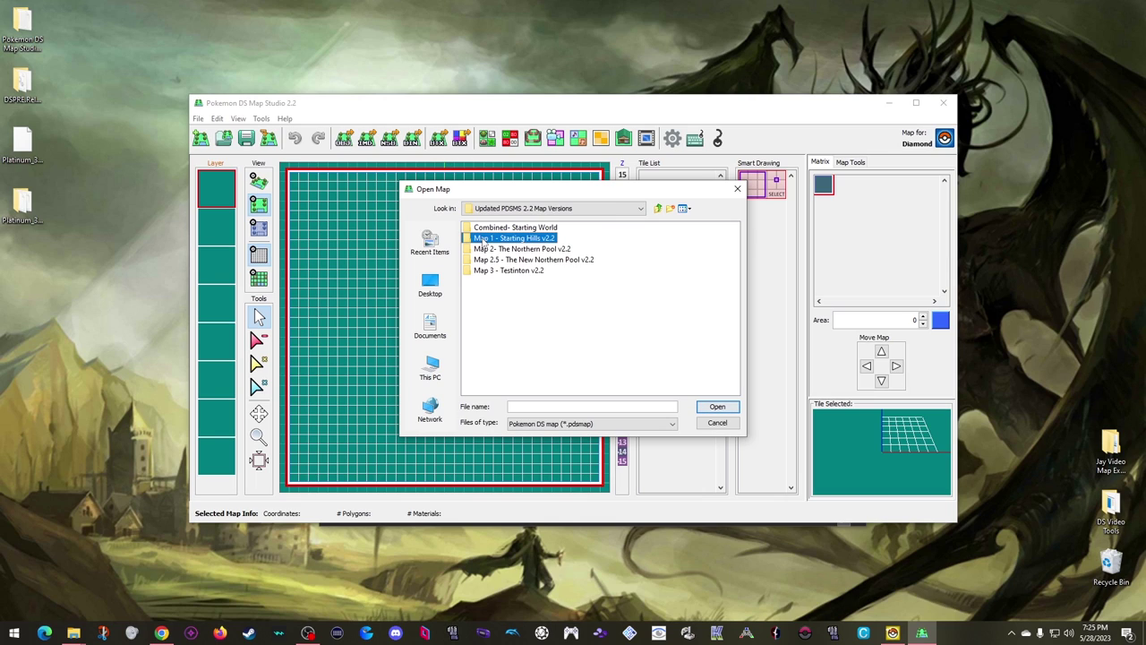
click(520, 271)
double_click(519, 272)
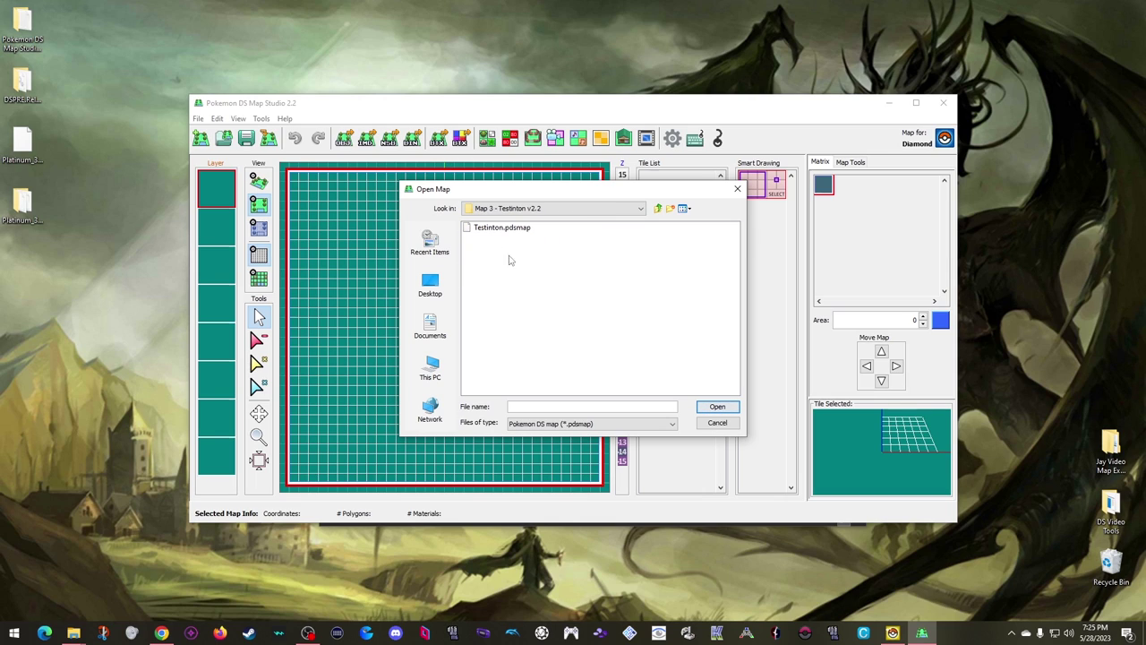
double_click(506, 229)
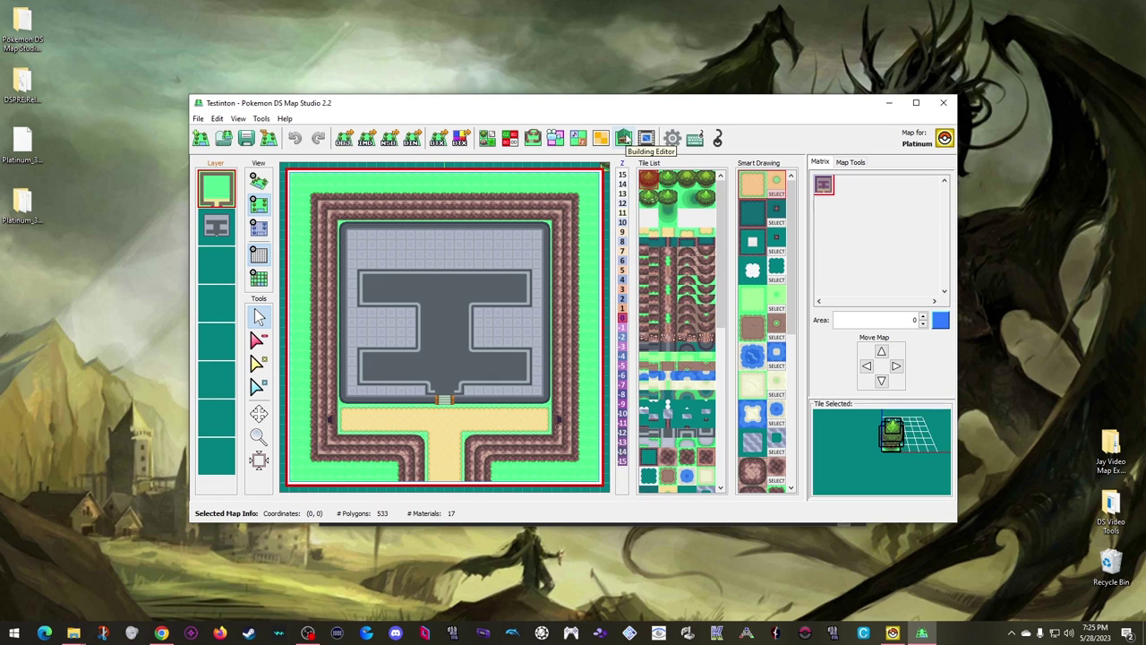
Open the Building Editor with the desktop folder Platinum_3Maps_Clean_DSPRE_contents as the game's main folder
click(624, 138)
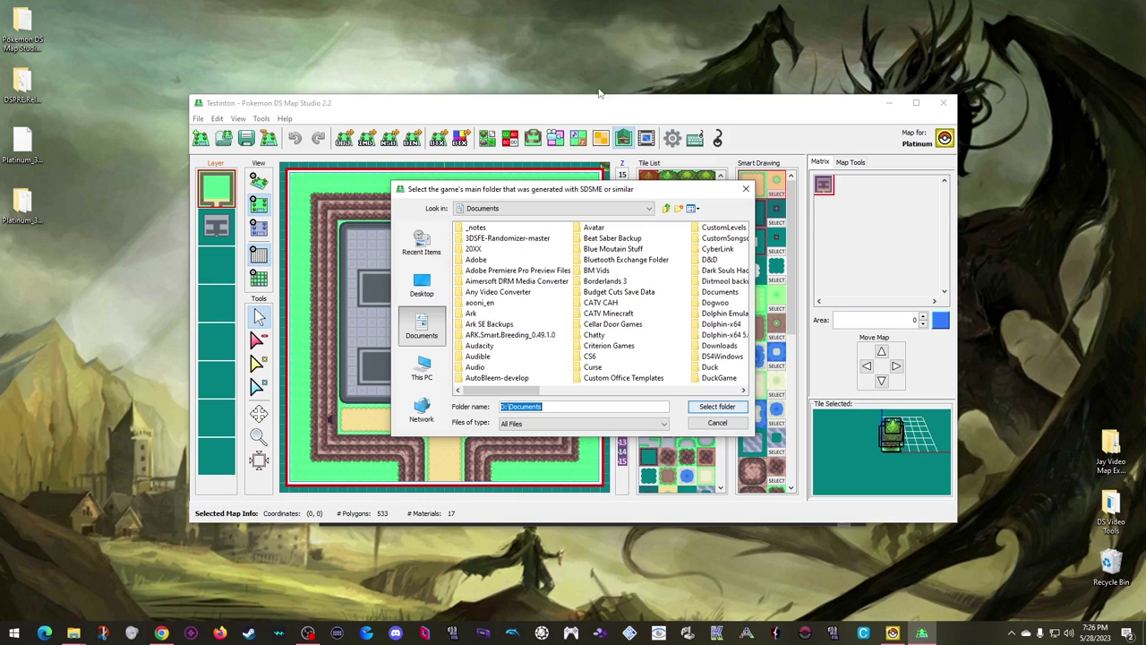
click(415, 292)
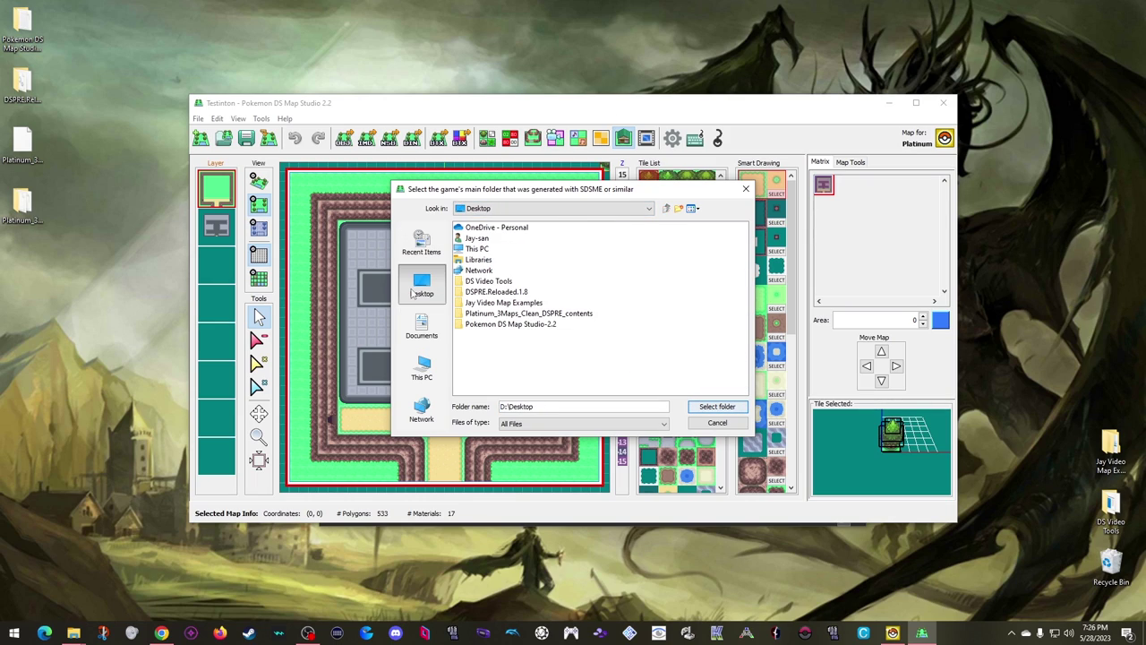
click(521, 315)
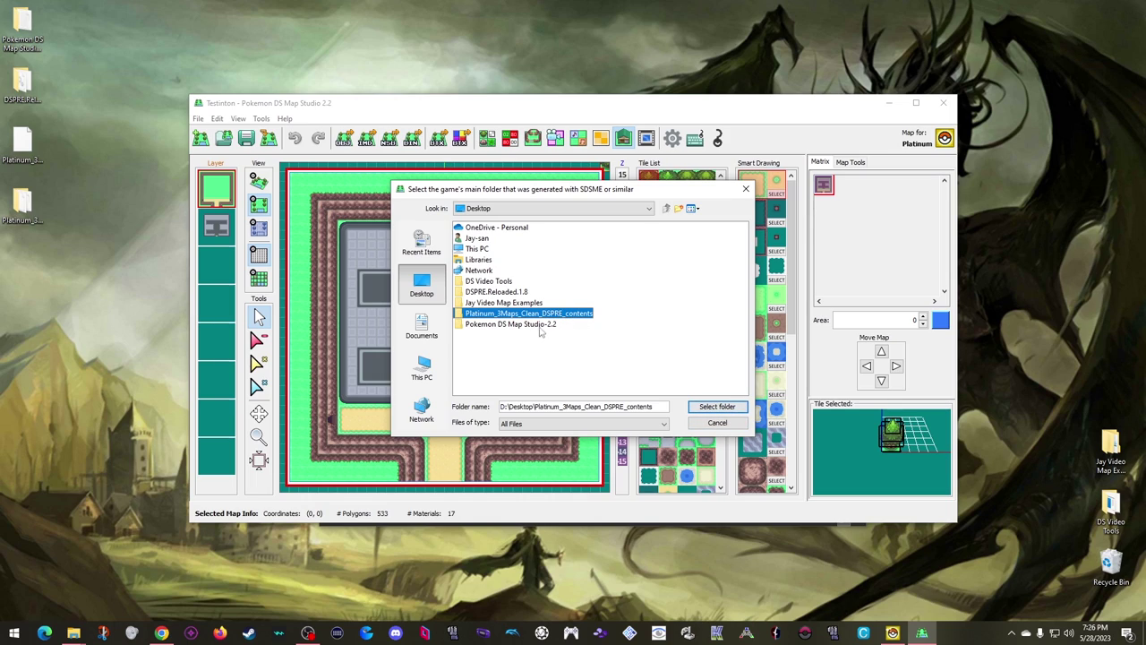
ctrl+click(553, 315)
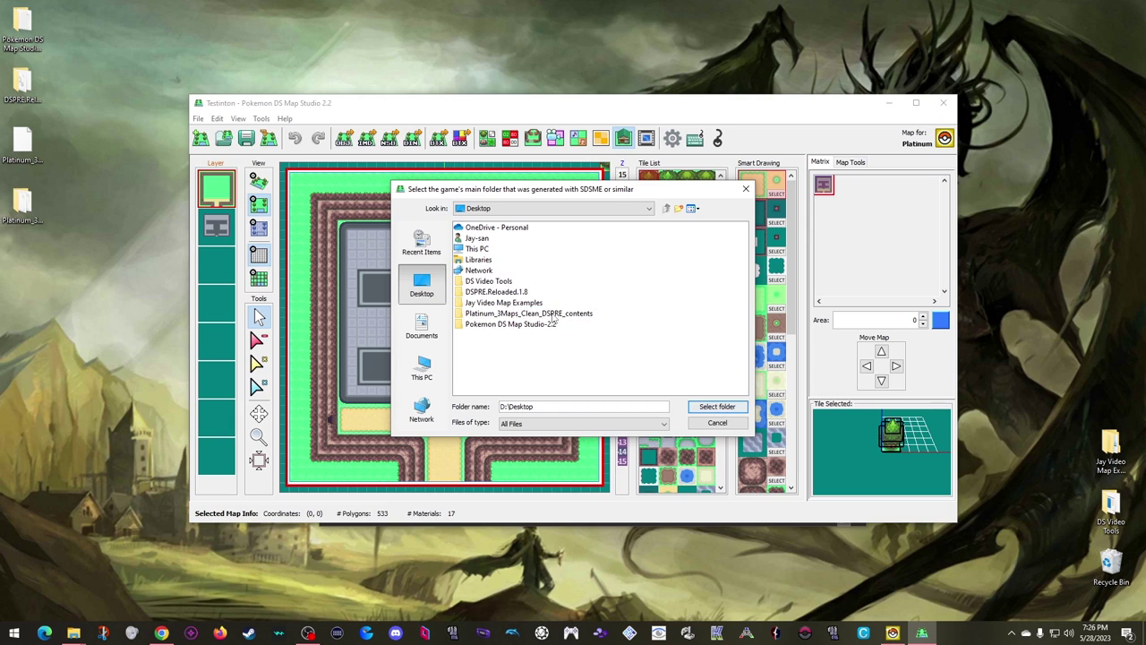
double_click(459, 316)
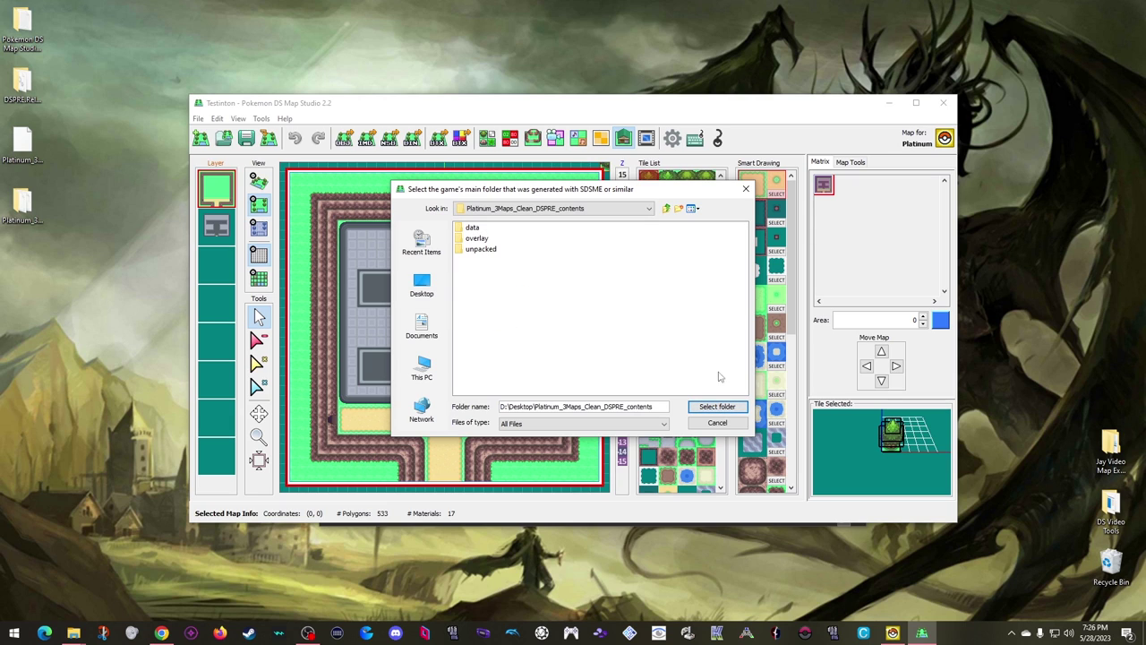
click(713, 406)
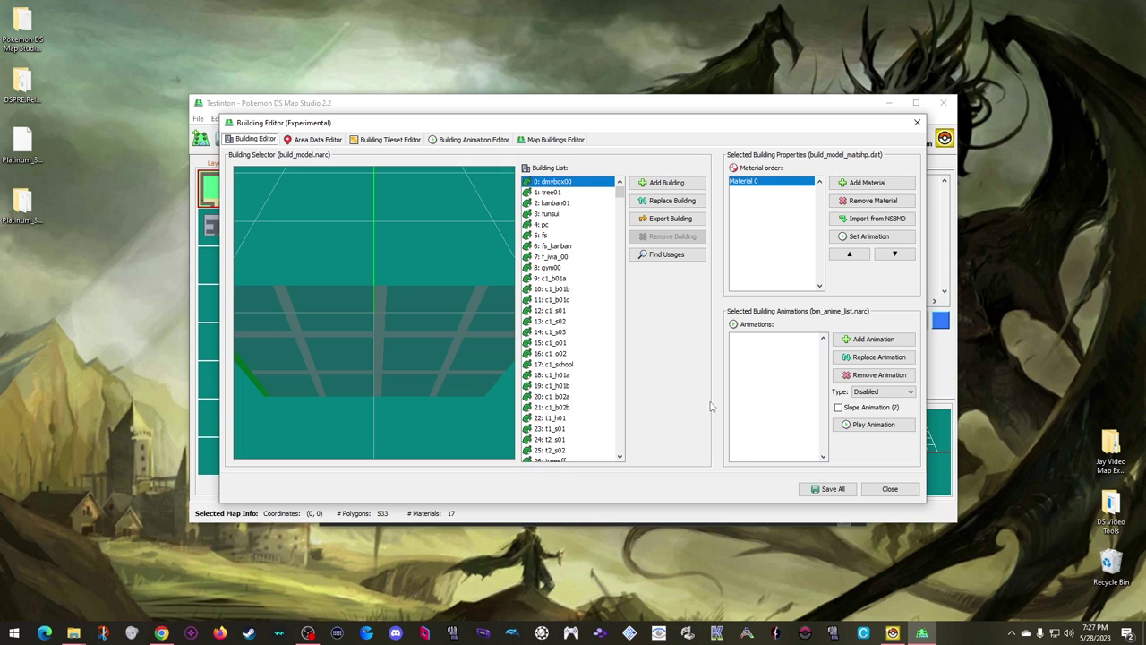
Go to the Map Buildings Editor and bring up the model selection for a new building
click(562, 142)
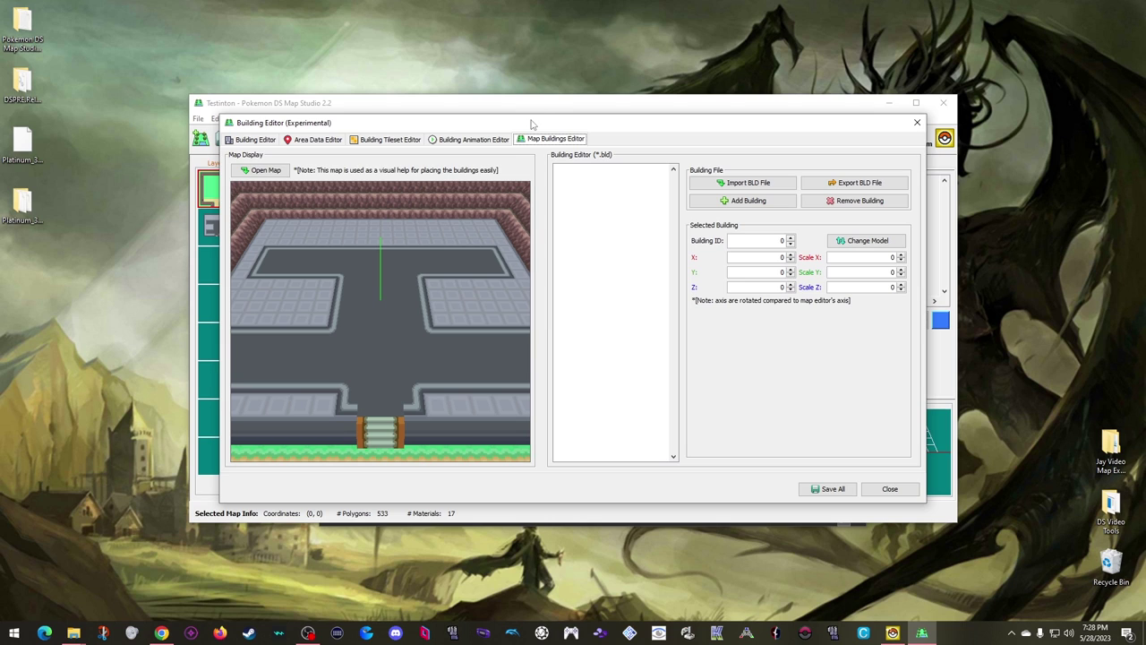
drag(531, 124, 672, 194)
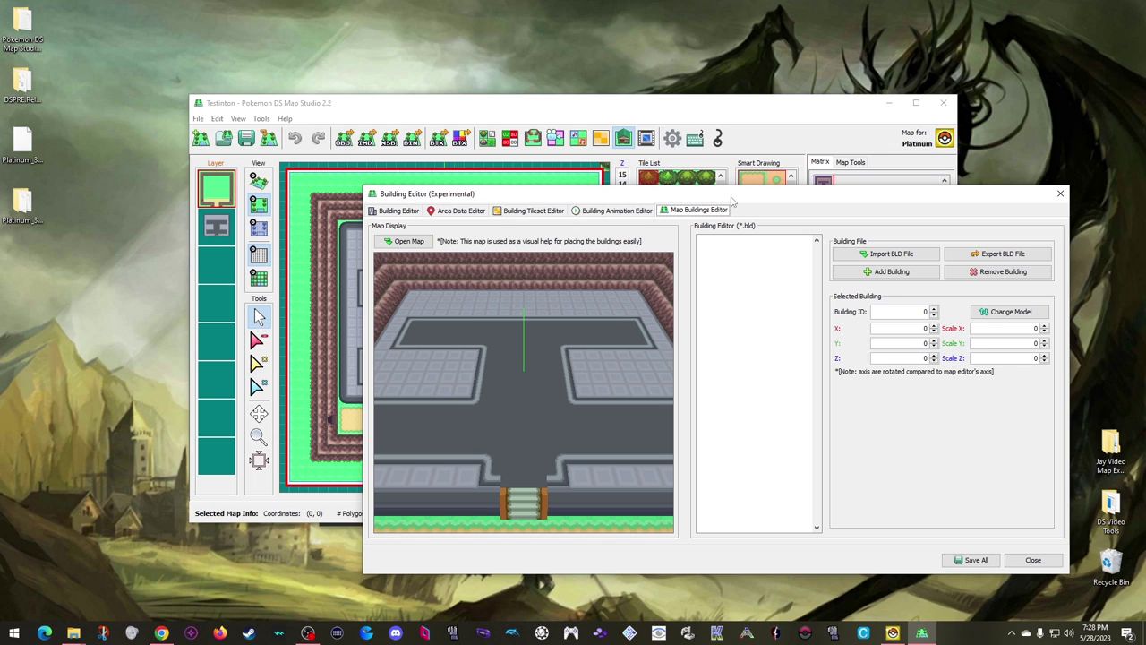
drag(731, 201, 595, 134)
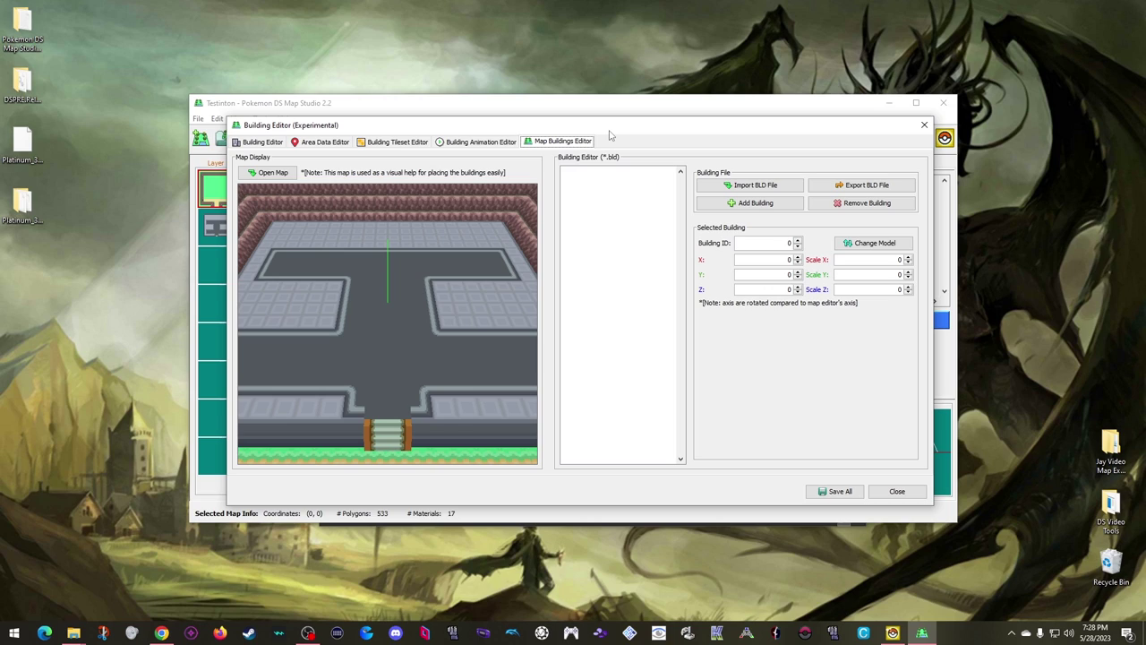
click(754, 204)
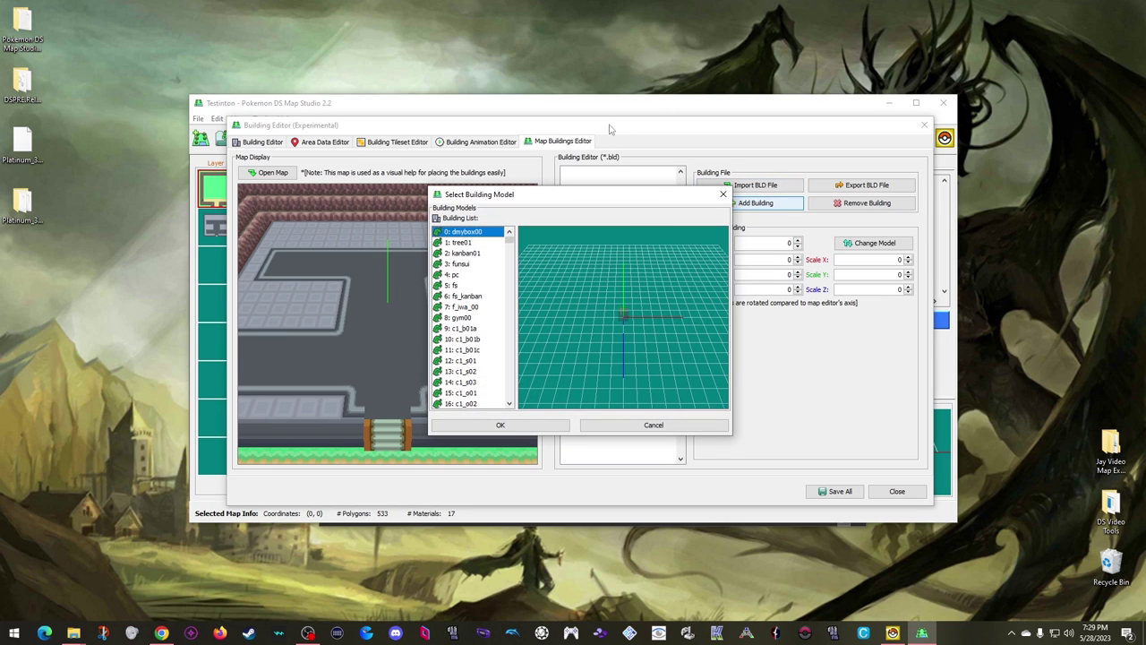
mouse_move(508, 248)
mouse_down()
mouse_move(507, 394)
mouse_move(509, 240)
mouse_up()
Switch to DS Pokémon Rom Editor, open map 0004 from matrix cell 3, 25, and check its map and building texture packs
click(893, 633)
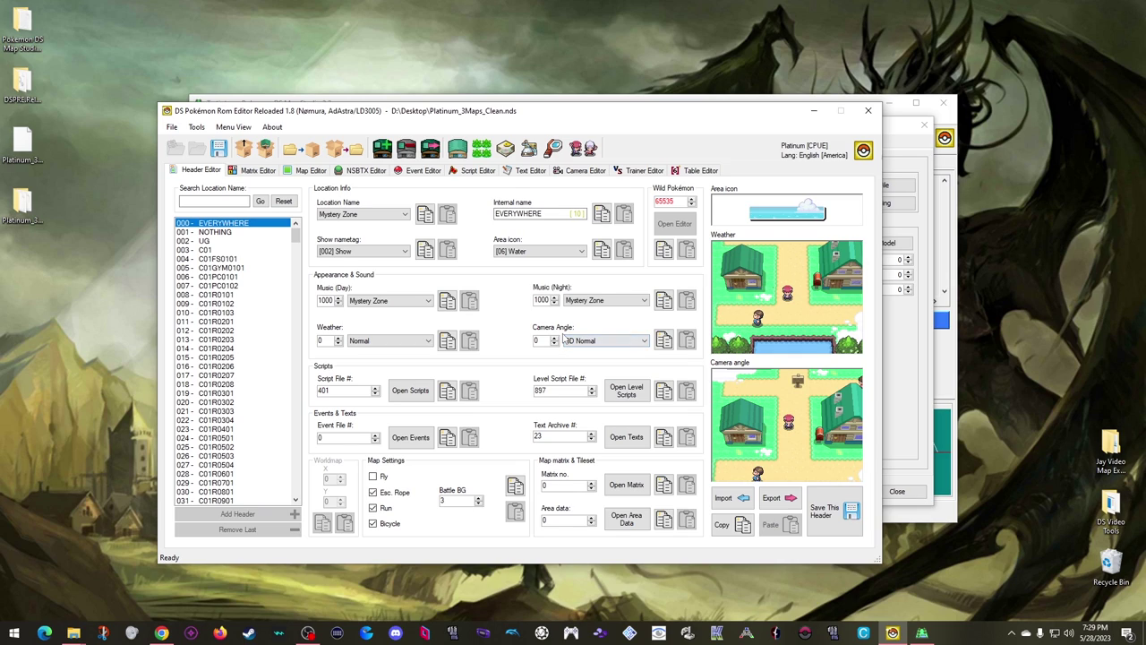
click(255, 171)
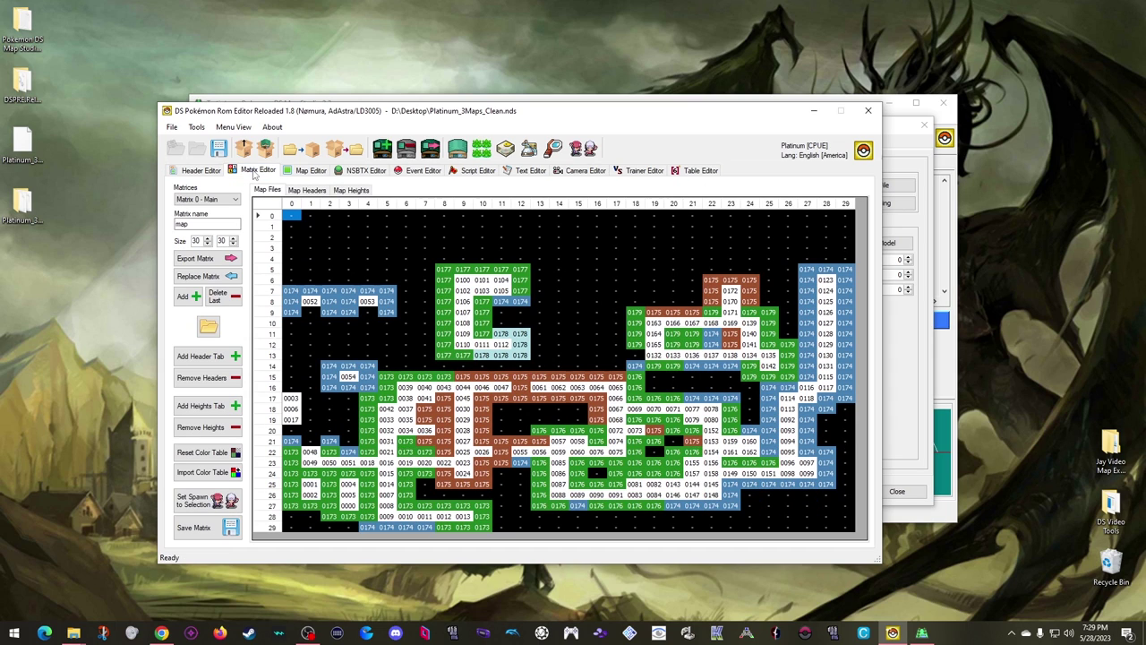
click(347, 486)
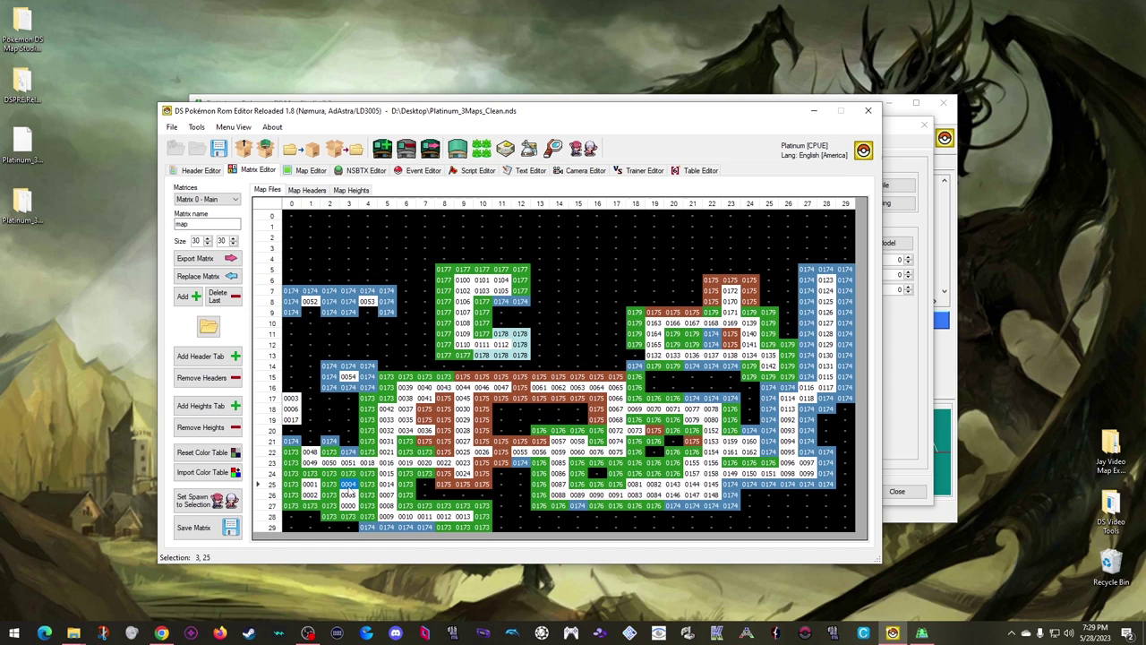
double_click(347, 489)
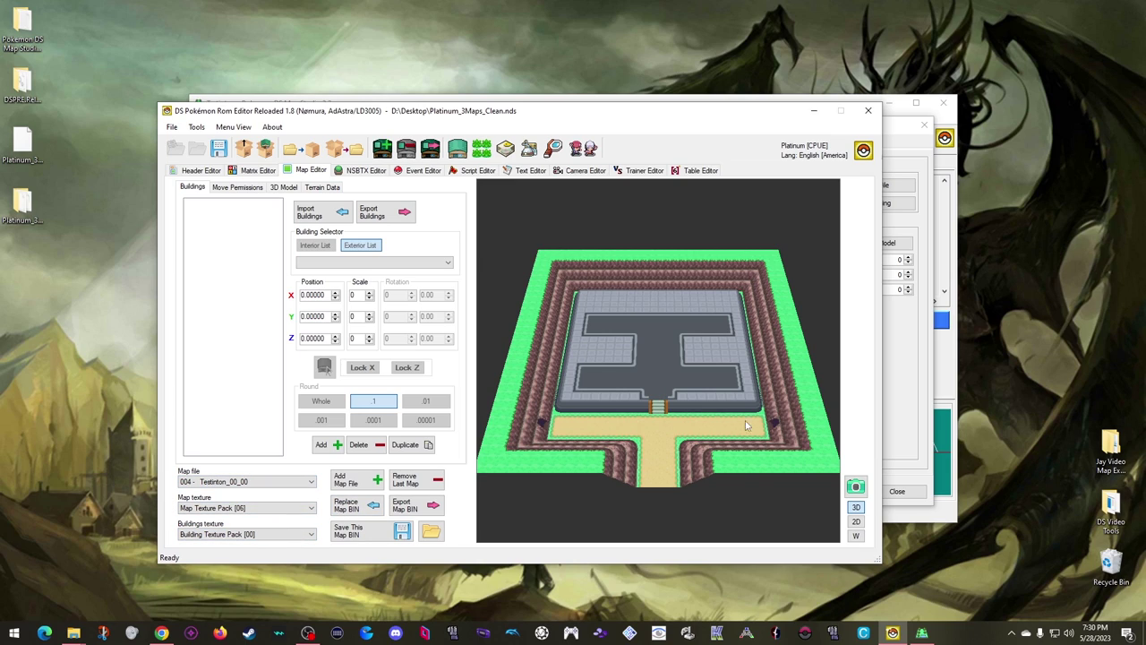
click(263, 508)
click(816, 114)
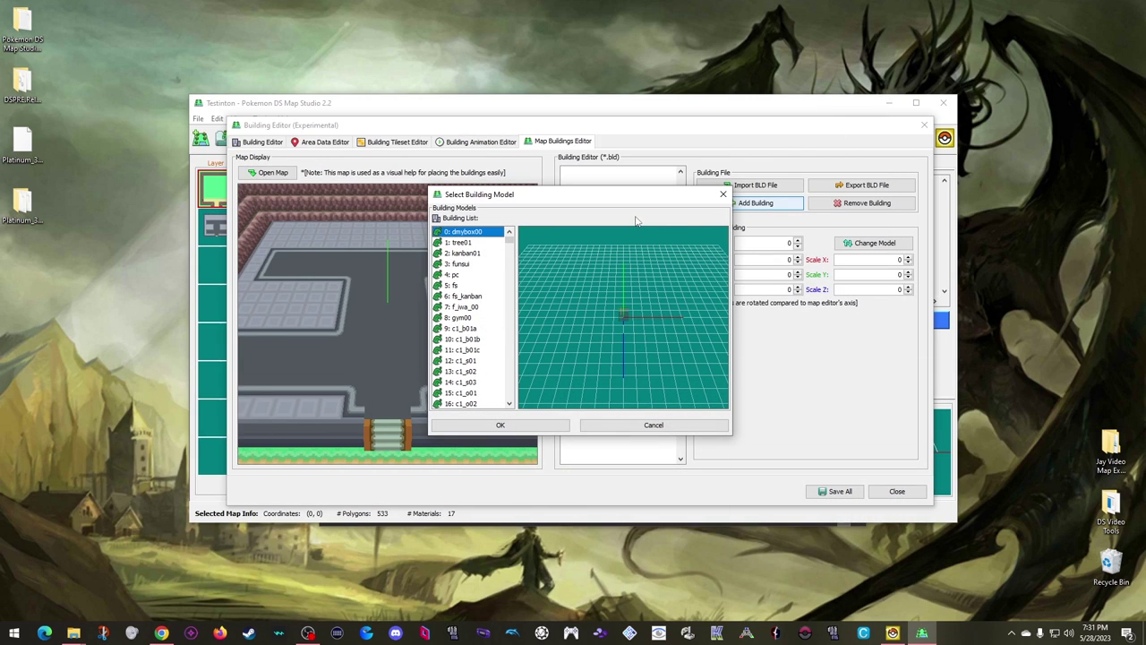
Cancel the building model selection and examine the buildings used by Tileset 2 and Tileset 0 in the Building Tileset Editor
click(643, 425)
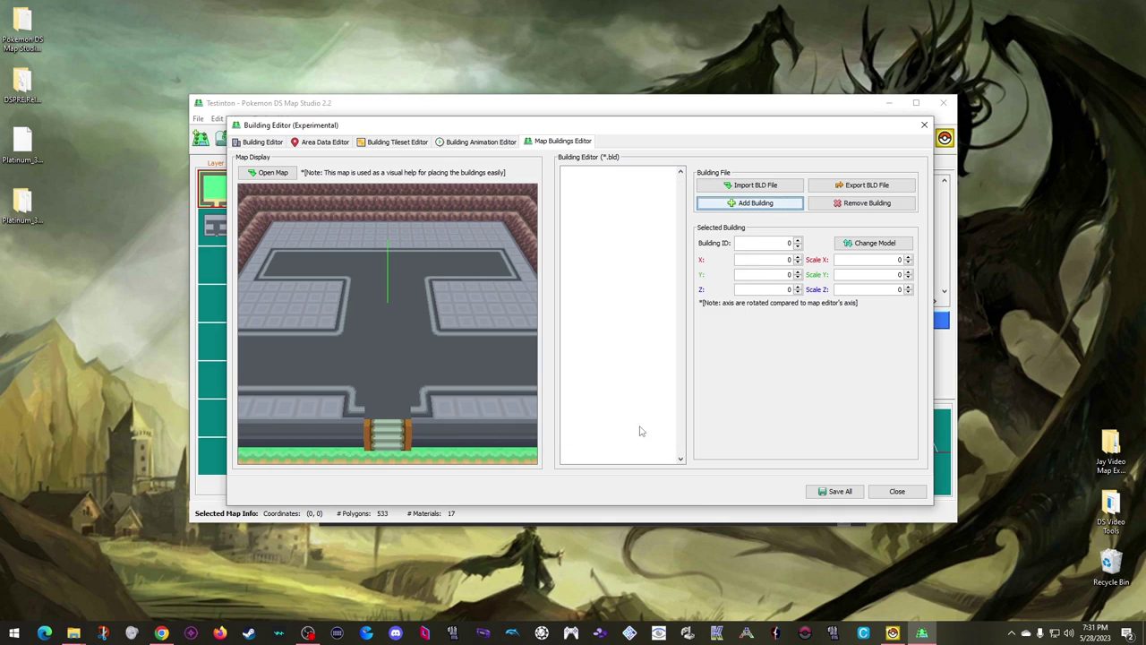
click(398, 142)
click(483, 195)
click(481, 207)
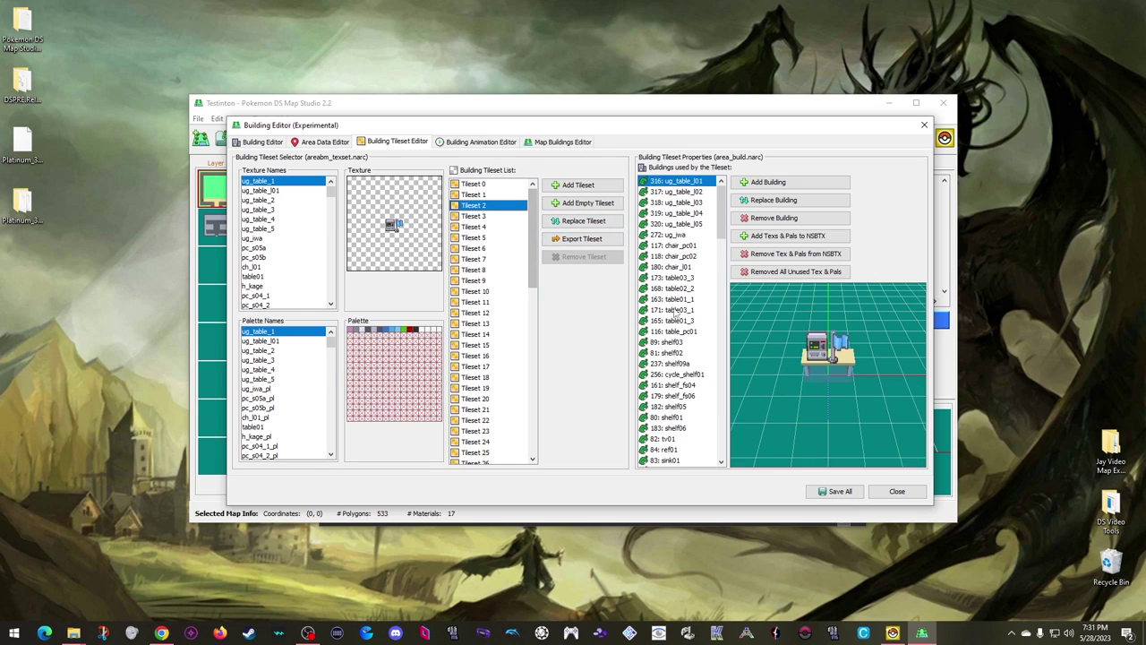
click(489, 184)
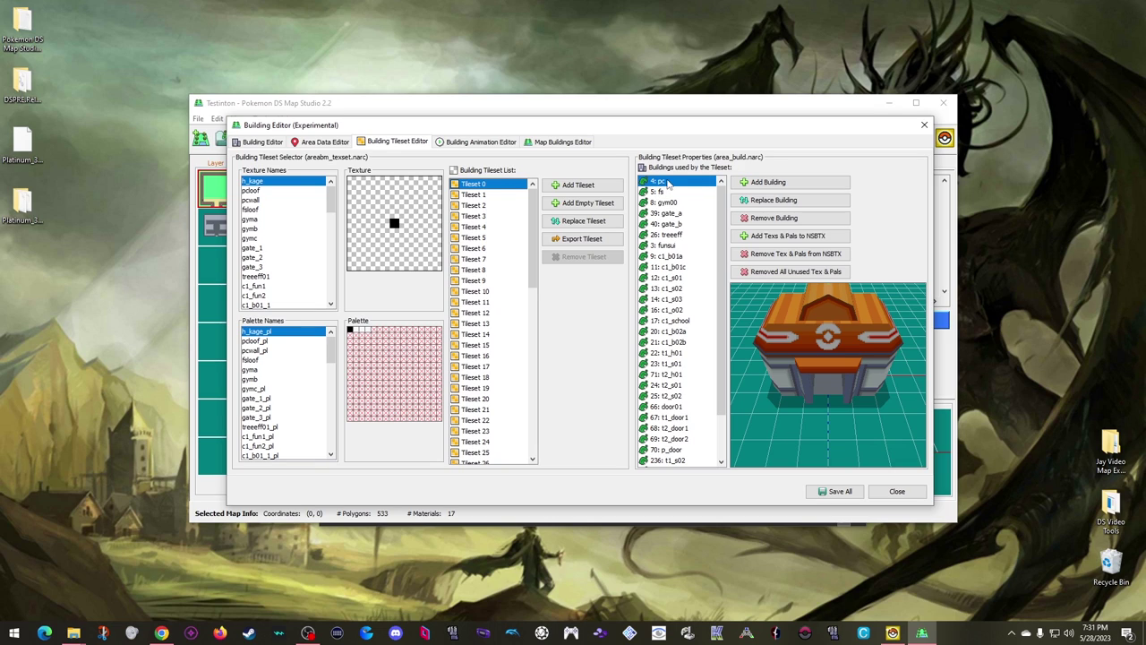
mouse_move(667, 183)
mouse_down()
mouse_move(667, 335)
mouse_move(674, 179)
mouse_up()
Return to the Map Buildings Editor and add building model 4: pc to the map
click(558, 144)
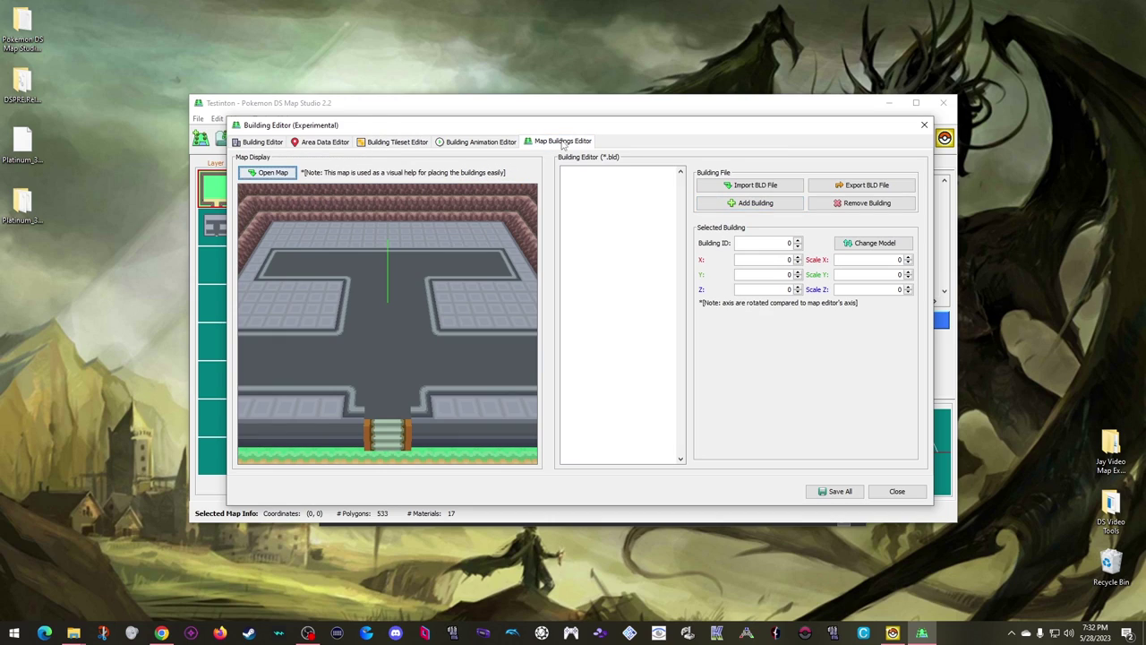
click(754, 205)
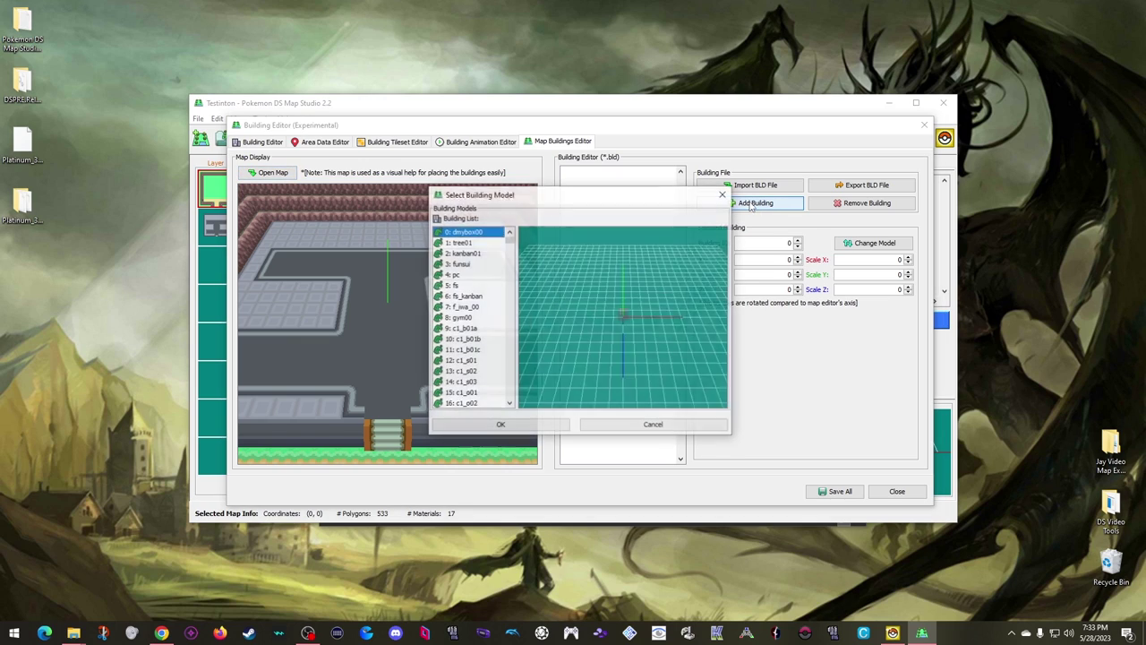
click(459, 275)
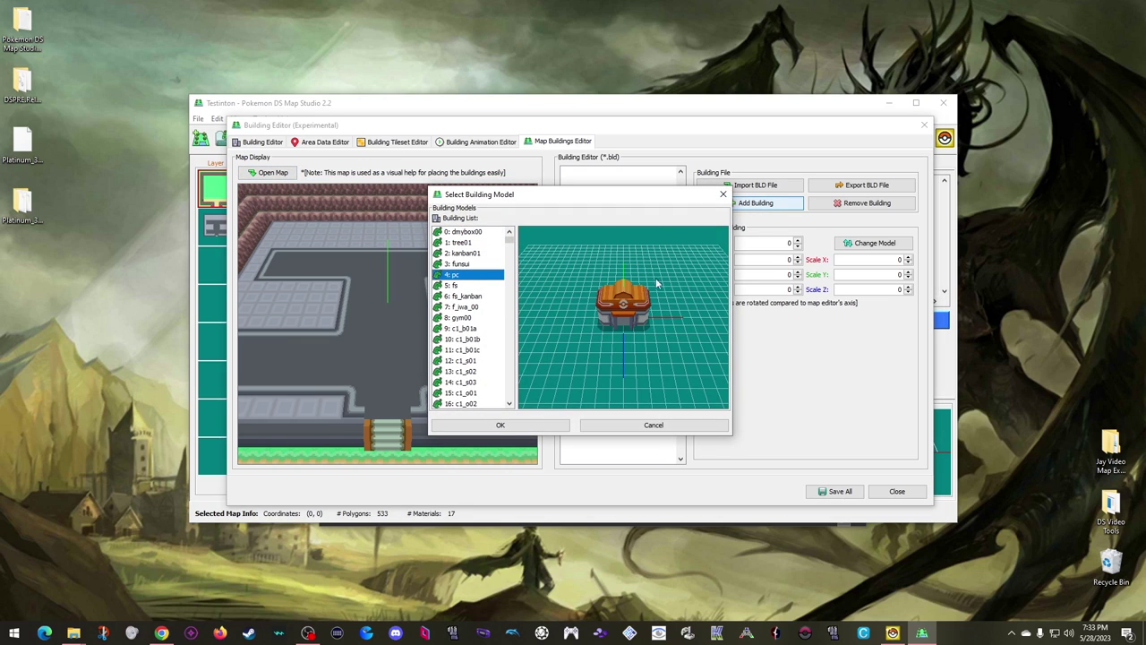
click(493, 427)
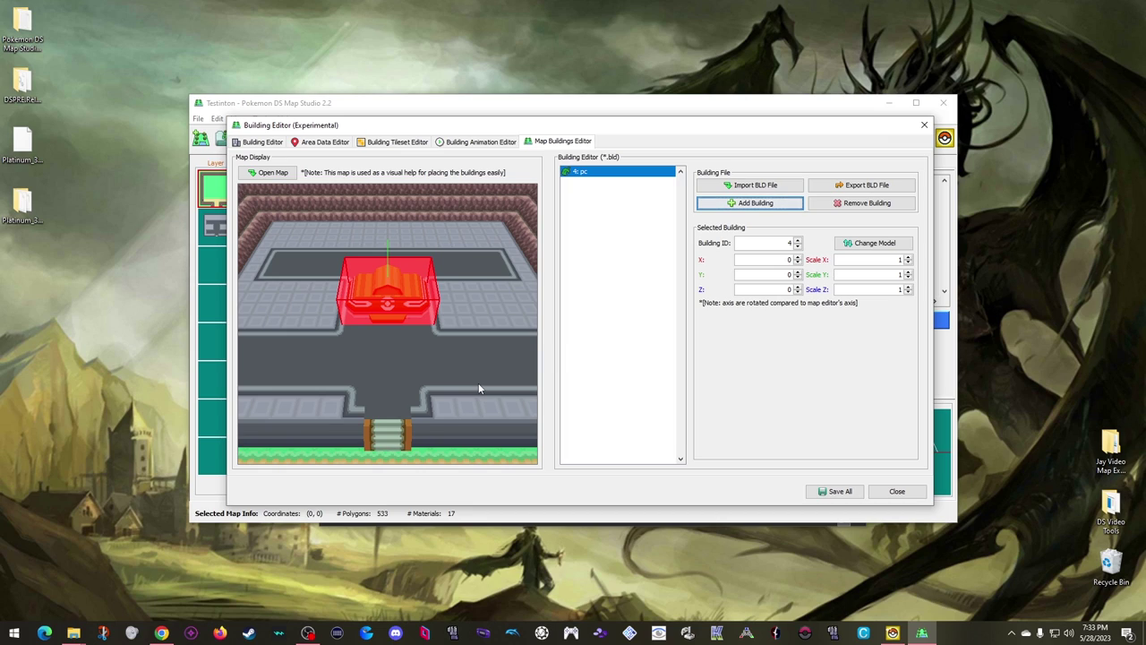
Move the pc building to X -6 and raise it to Y 2
click(798, 276)
click(798, 277)
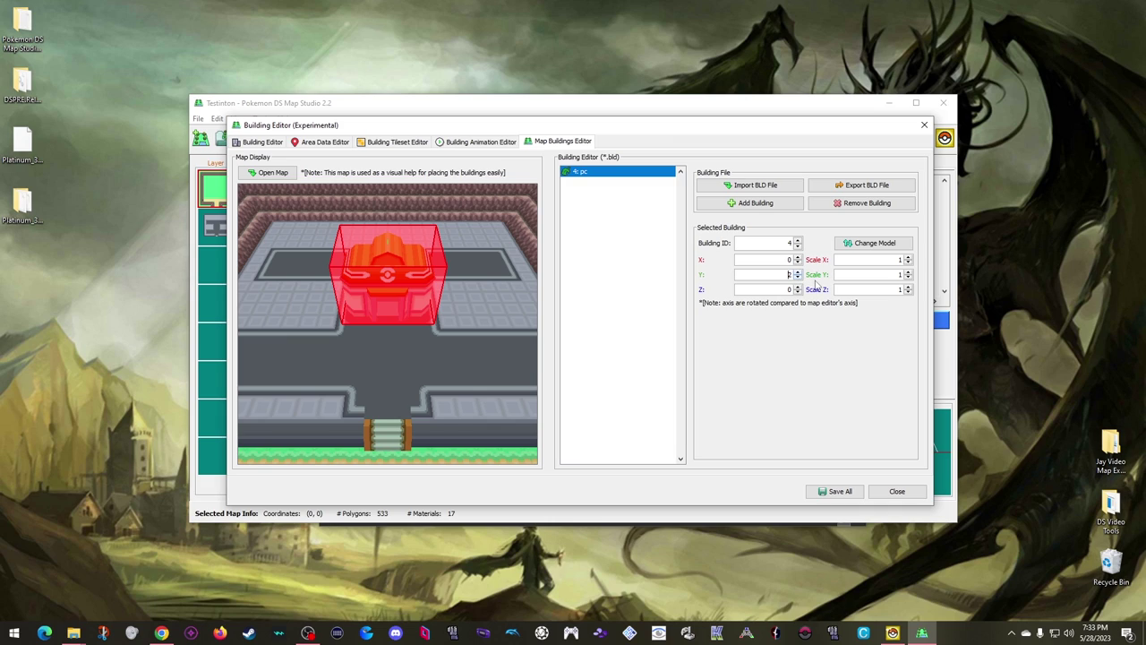
click(798, 263)
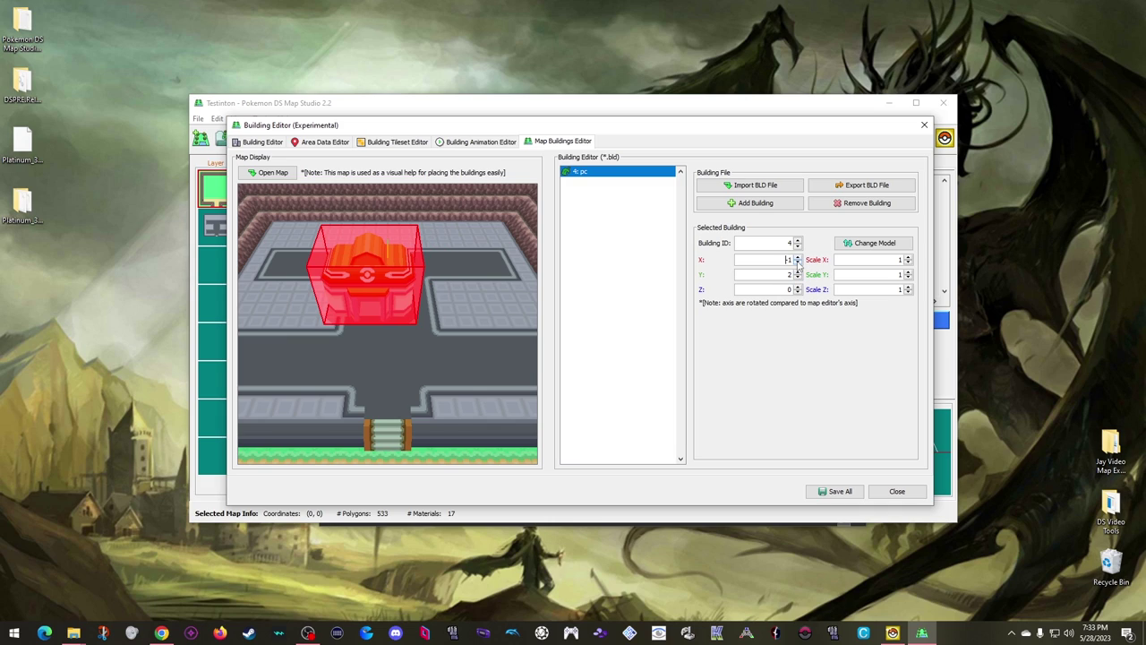
click(798, 263)
click(798, 262)
click(797, 262)
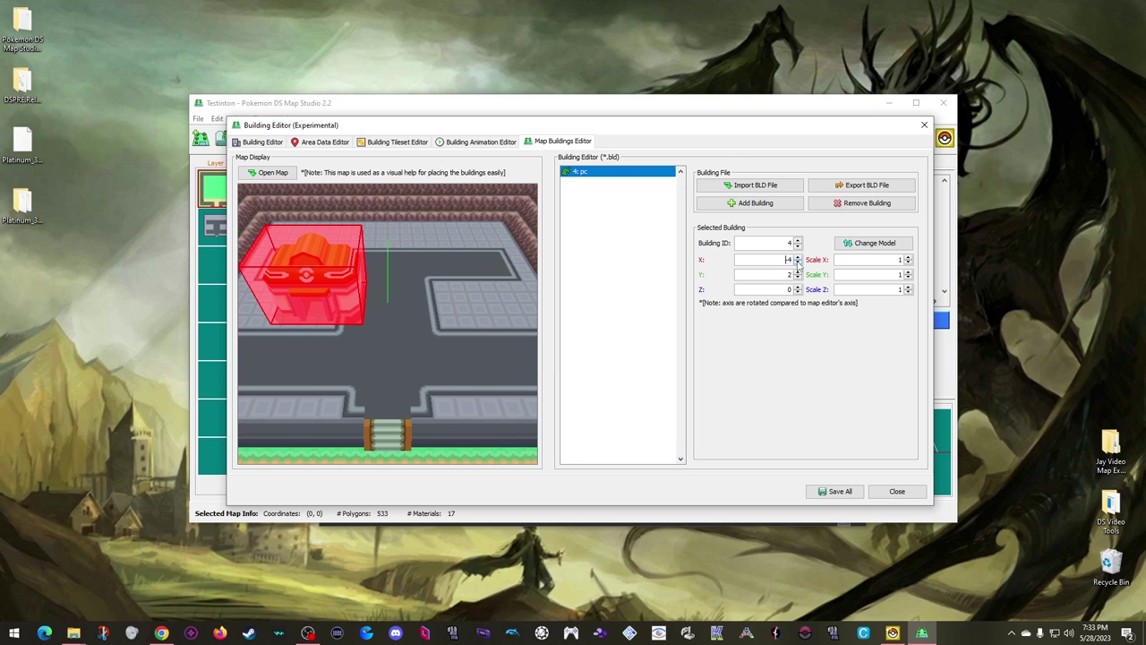
click(798, 263)
click(798, 262)
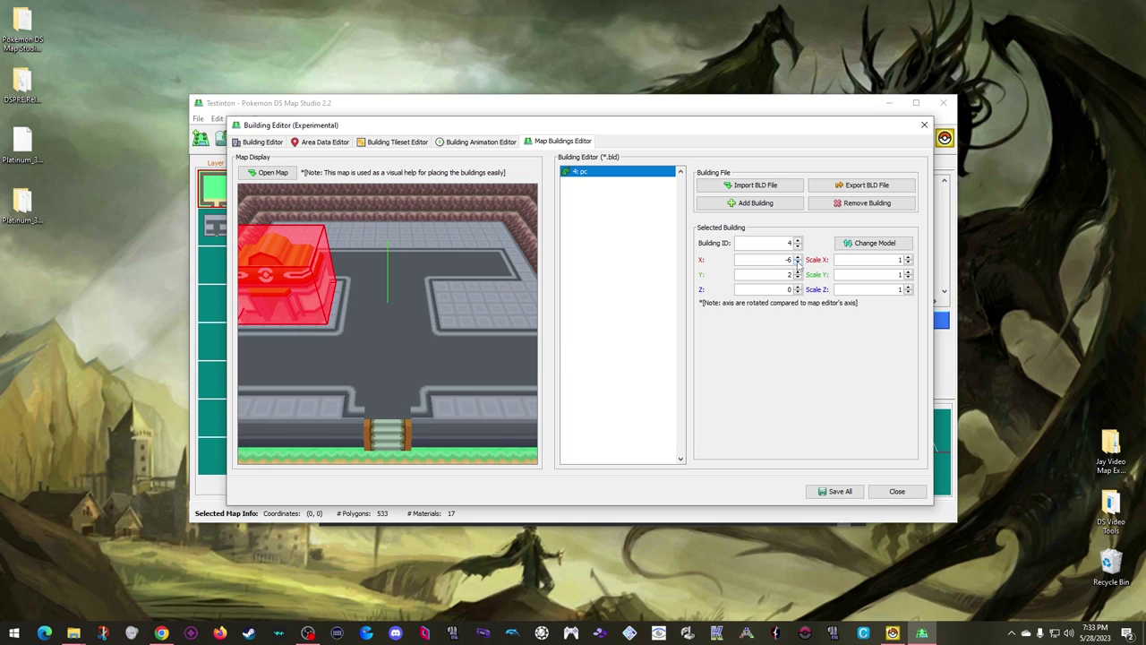
Fine-tune the pc building's X position to -6.5, checking its entrance up close against the paving tiles
mouse_move(456, 348)
mouse_down()
mouse_move(408, 353)
mouse_move(453, 359)
mouse_move(477, 345)
mouse_move(477, 356)
mouse_up()
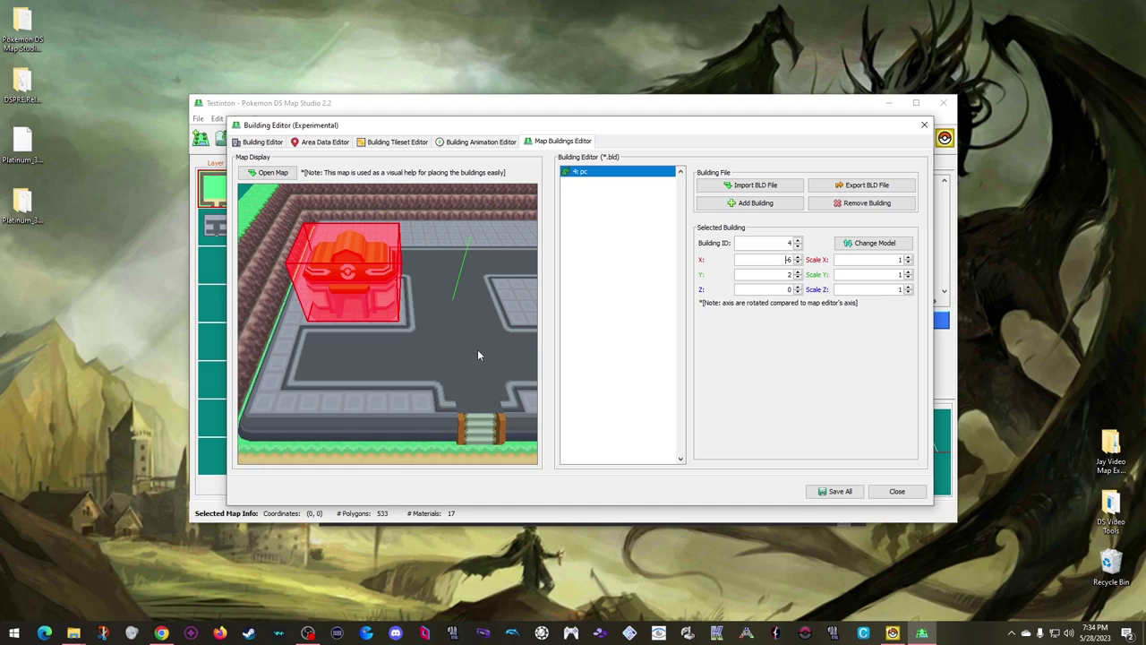
scroll(396, 376, up, 3)
drag(391, 394, 354, 362)
scroll(355, 362, up, 3)
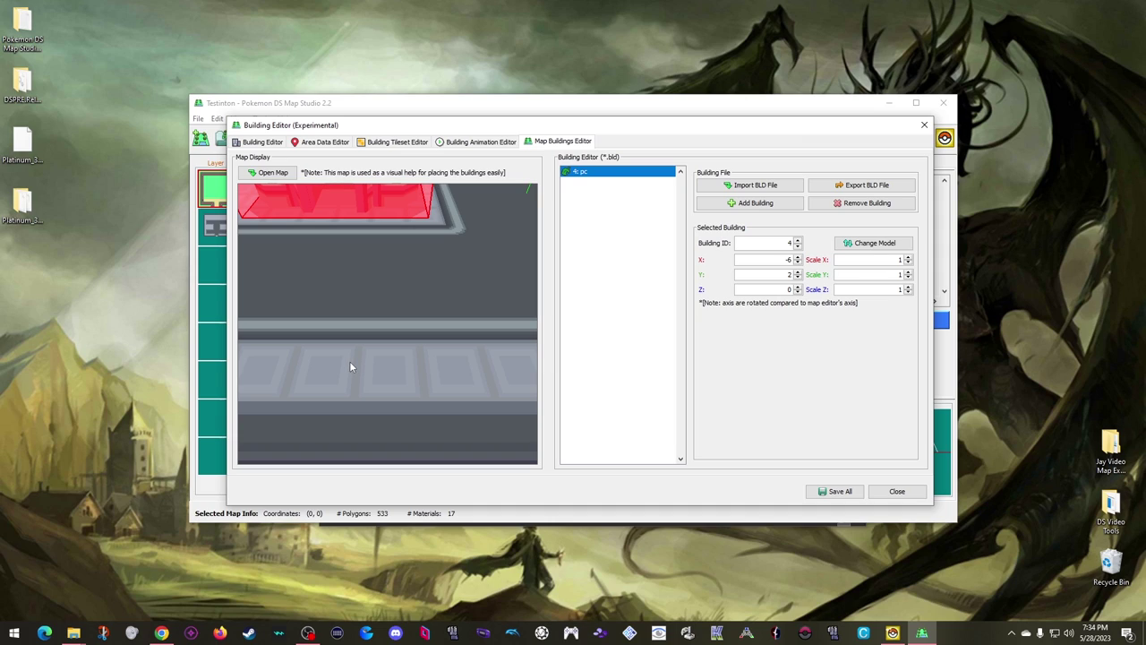
drag(325, 300, 375, 368)
scroll(377, 379, up, 2)
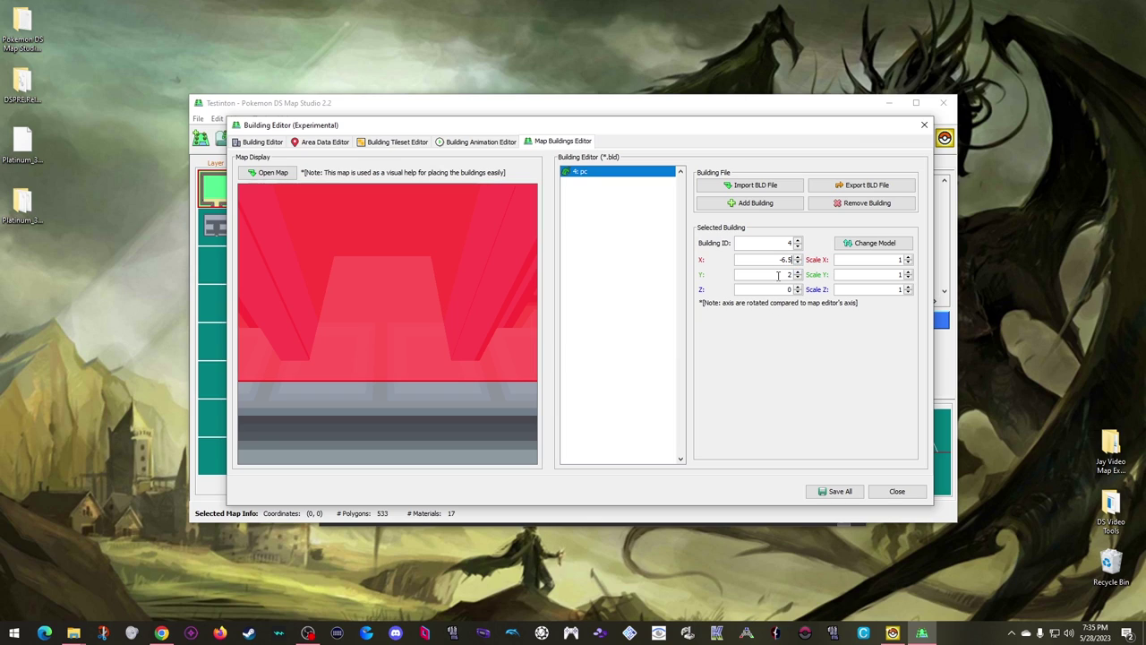
click(778, 275)
drag(383, 338, 367, 356)
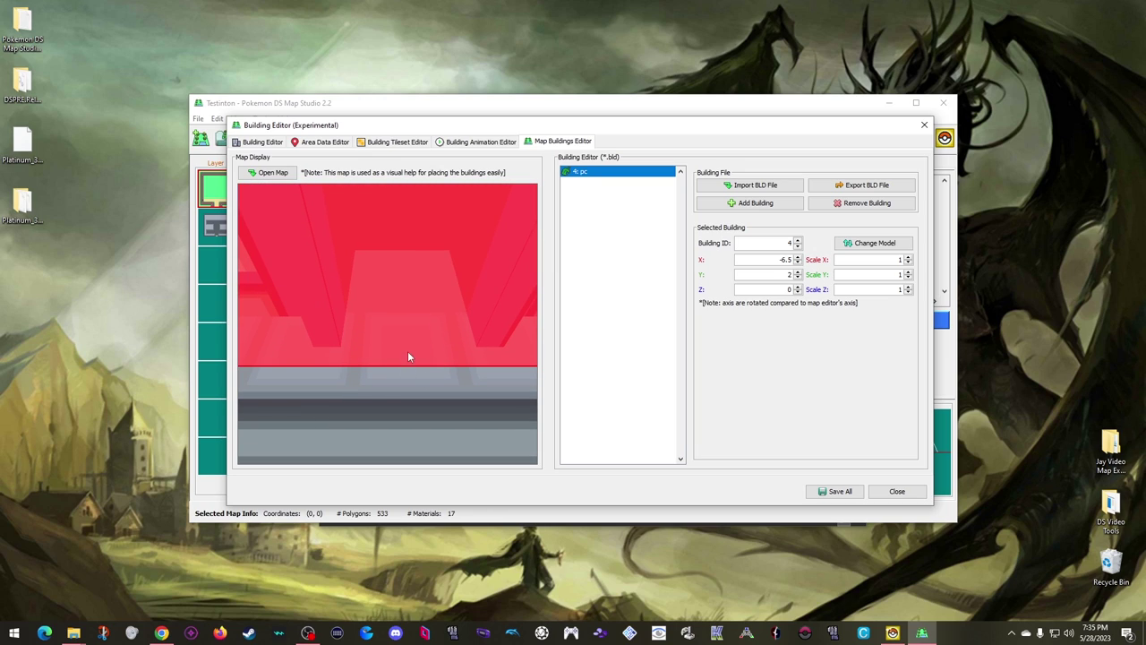
scroll(409, 345, down, 8)
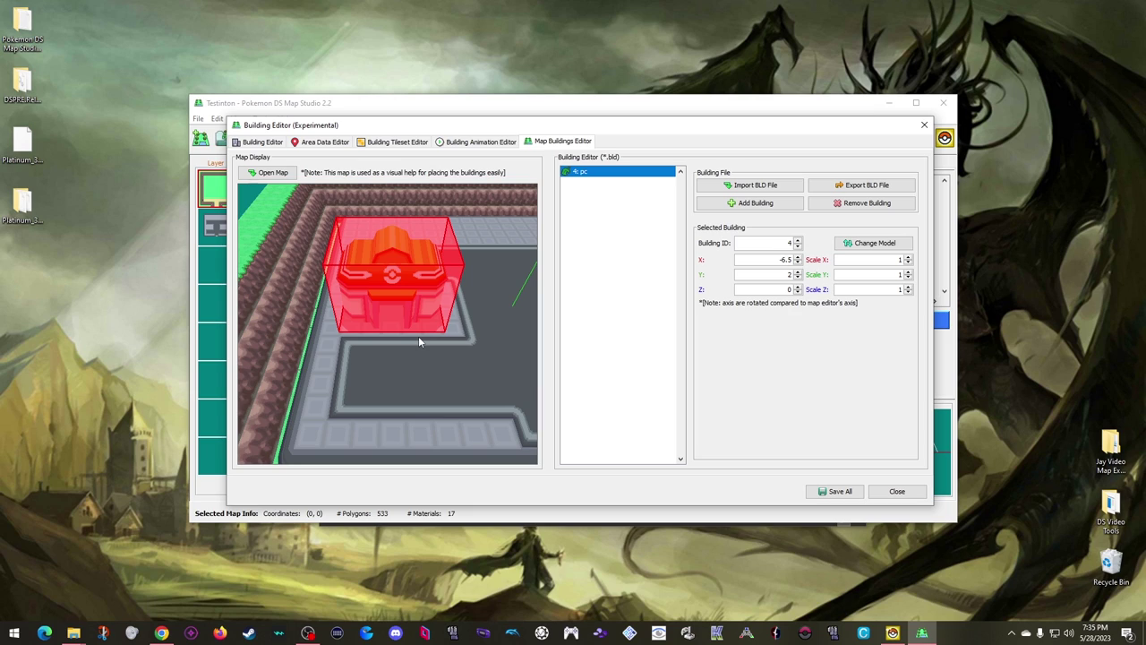
Look up the Pokémon Center door p_door in Tileset 0's building list and add model 70: p_door to the map
click(390, 141)
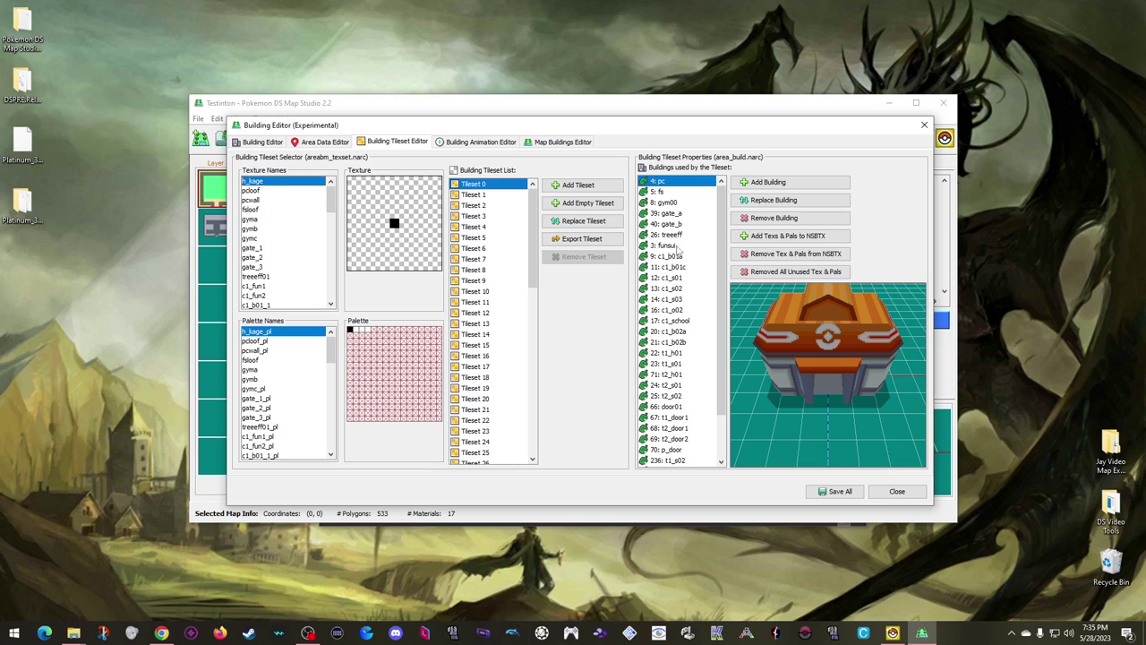
click(671, 451)
scroll(701, 446, down, 1)
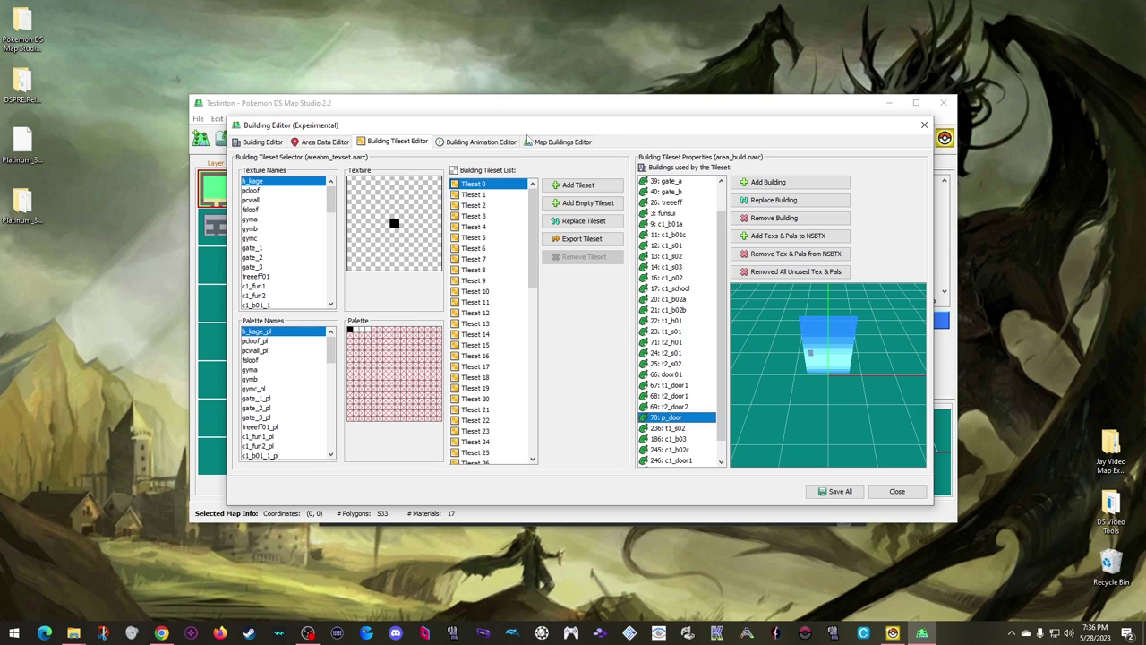
click(561, 143)
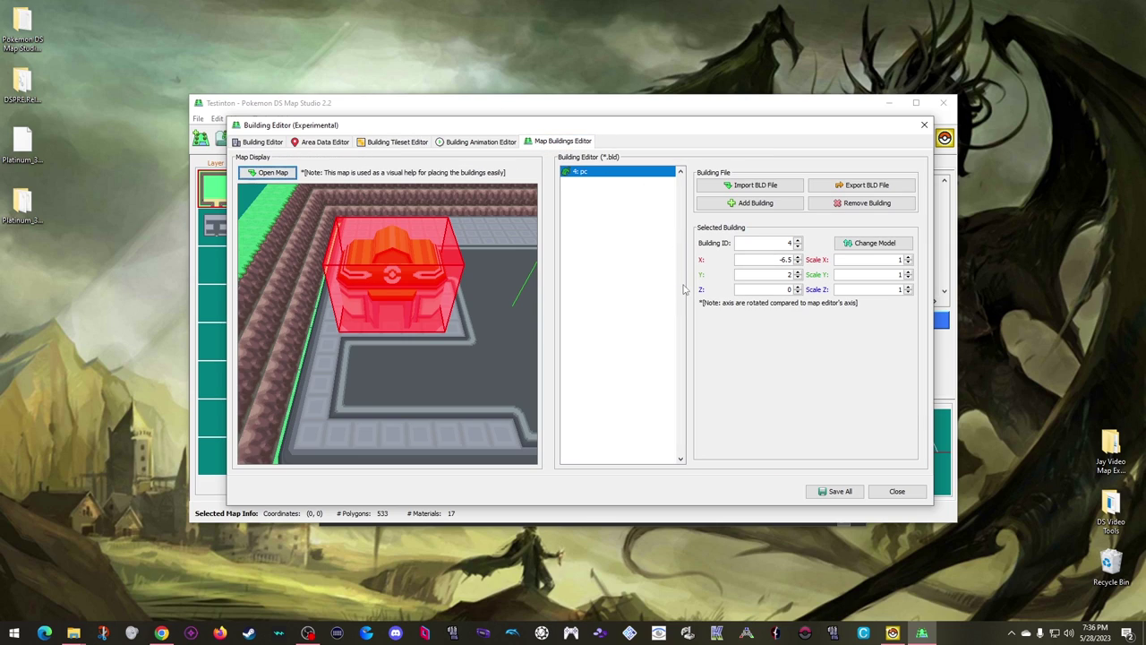
click(747, 203)
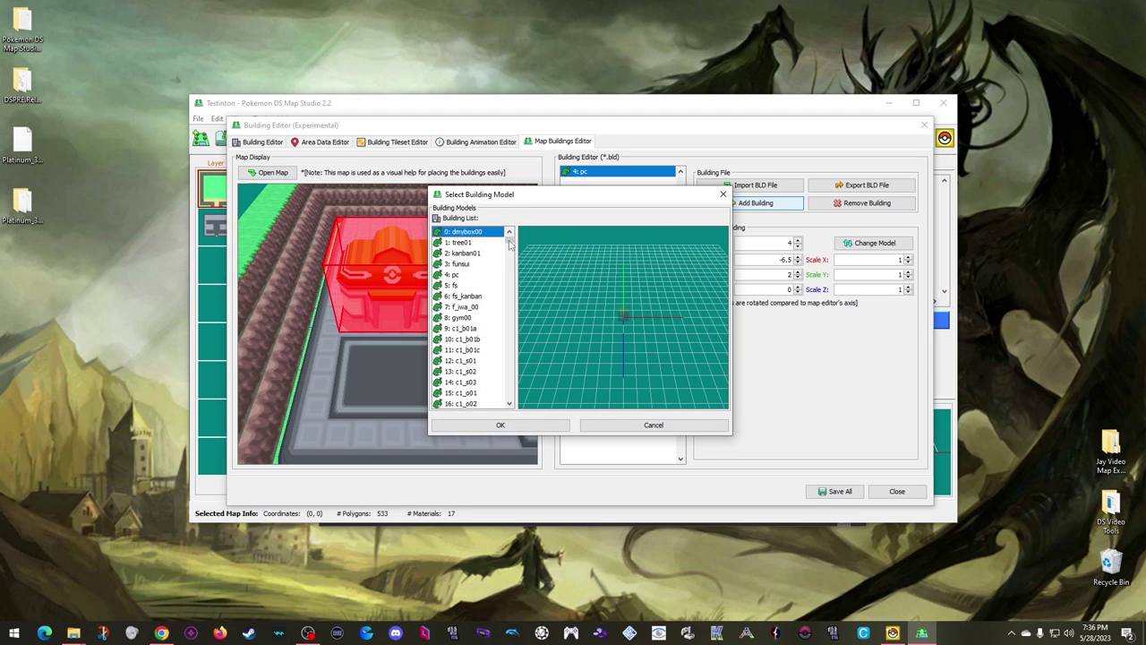
drag(509, 244, 508, 259)
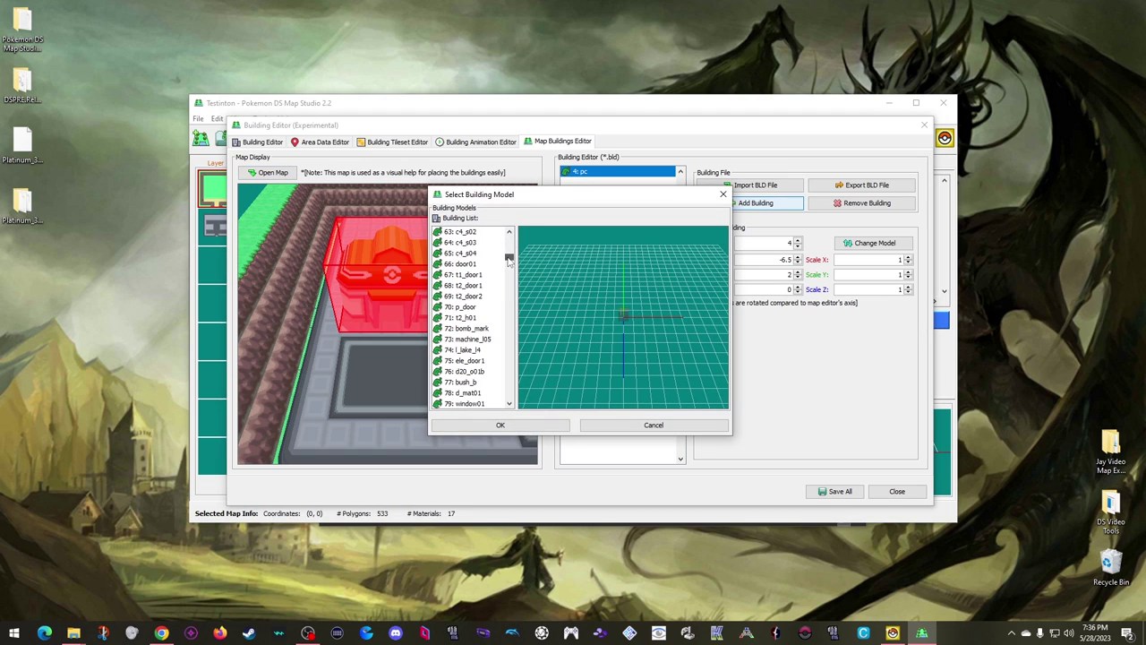
click(463, 310)
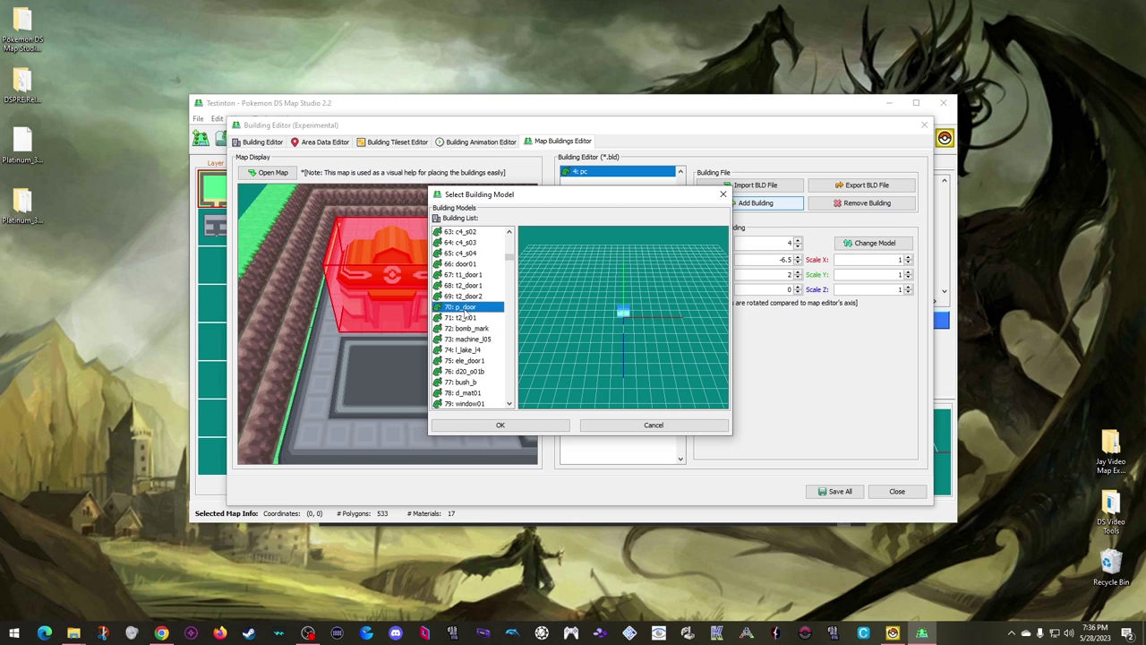
click(499, 427)
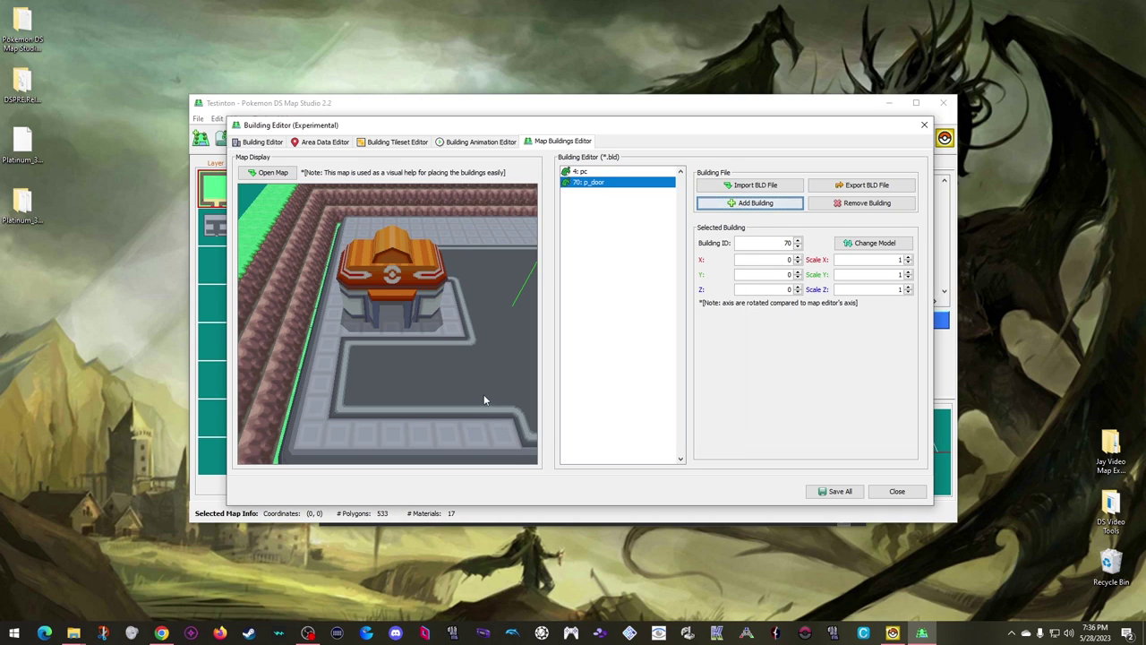
Place the p_door model in the pc building's entrance at X -6.5, Y 2.039 and Z 1.1, and check its fit
drag(483, 394, 379, 361)
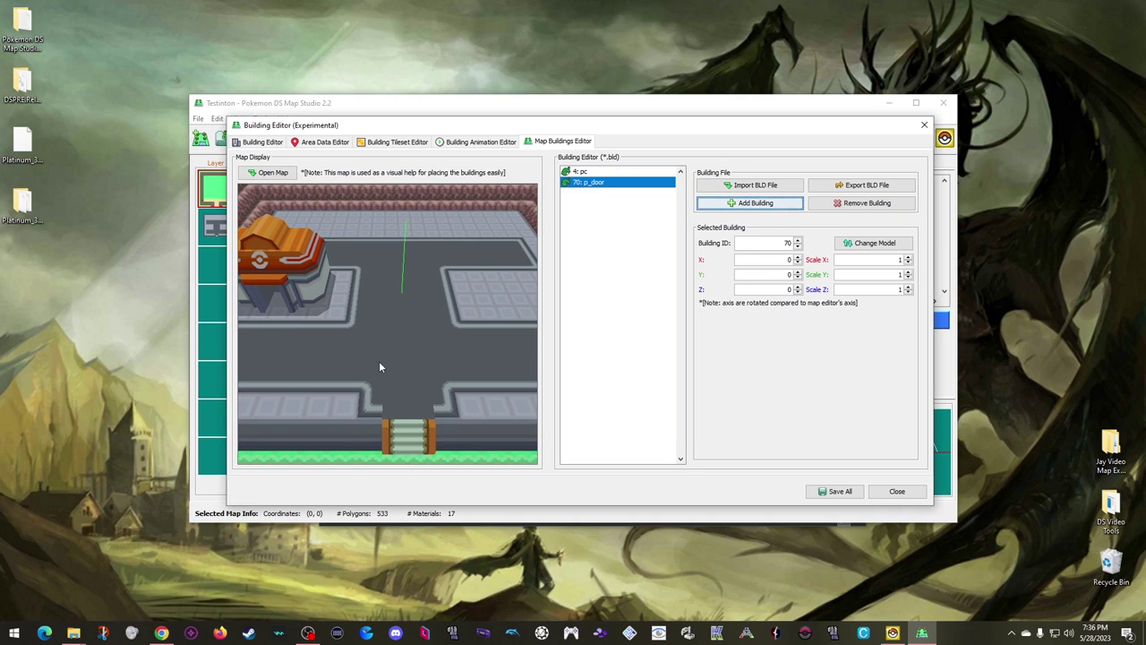
click(797, 272)
click(797, 273)
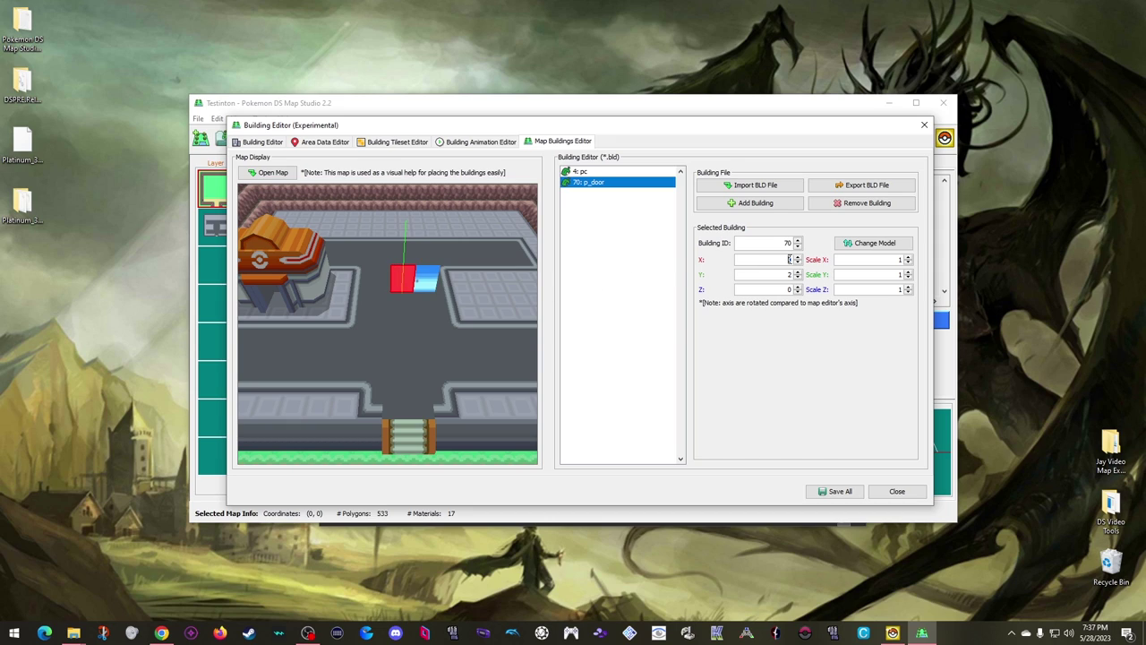
double_click(784, 259)
text(-6.)
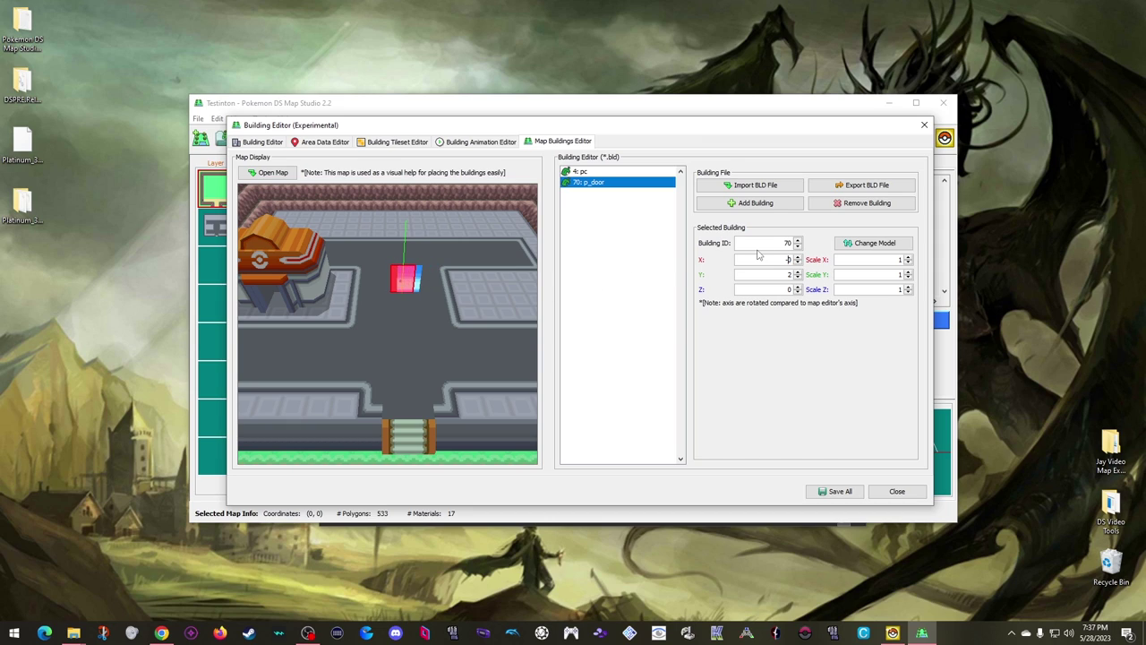
text(50)
key(BackSpace)
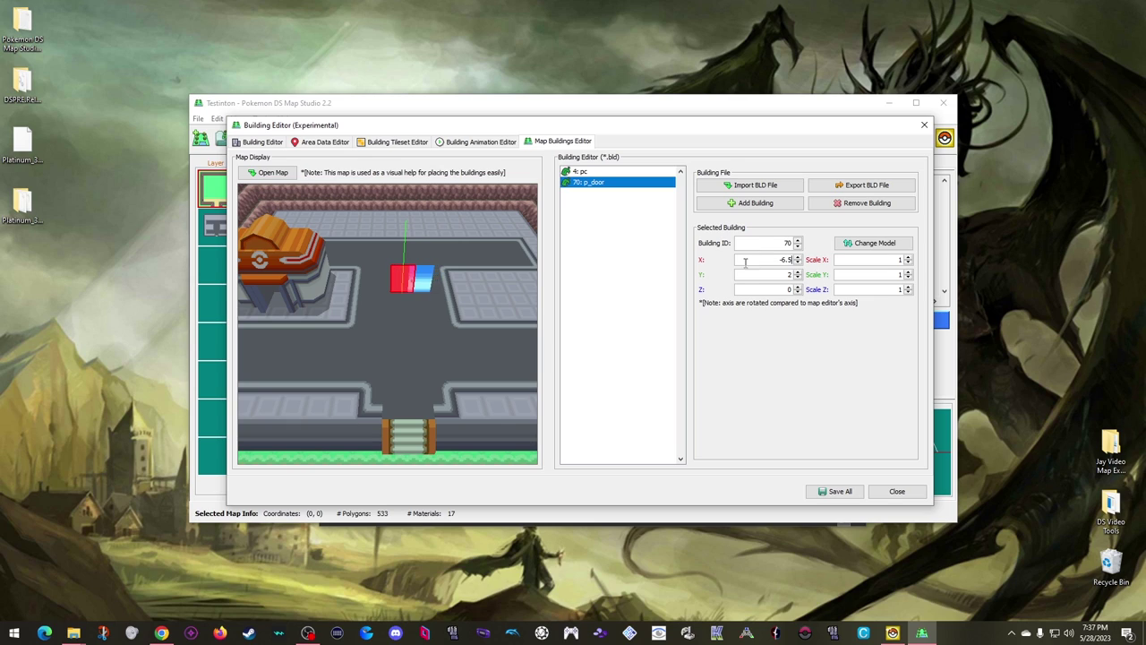
click(784, 289)
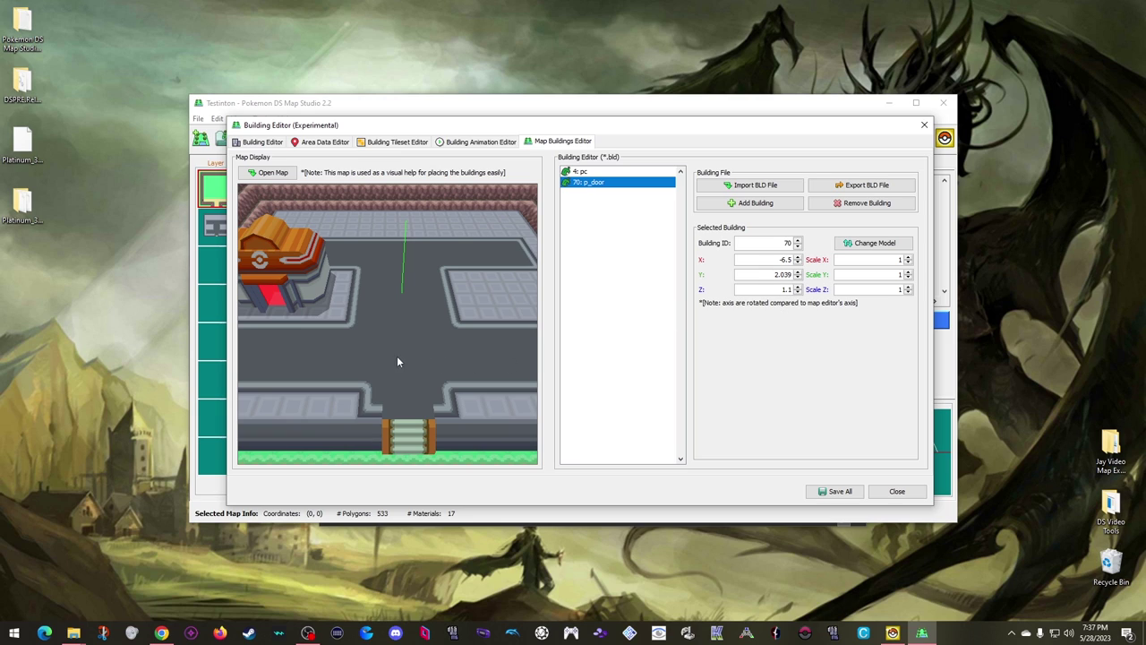
drag(397, 362, 387, 314)
scroll(386, 311, up, 5)
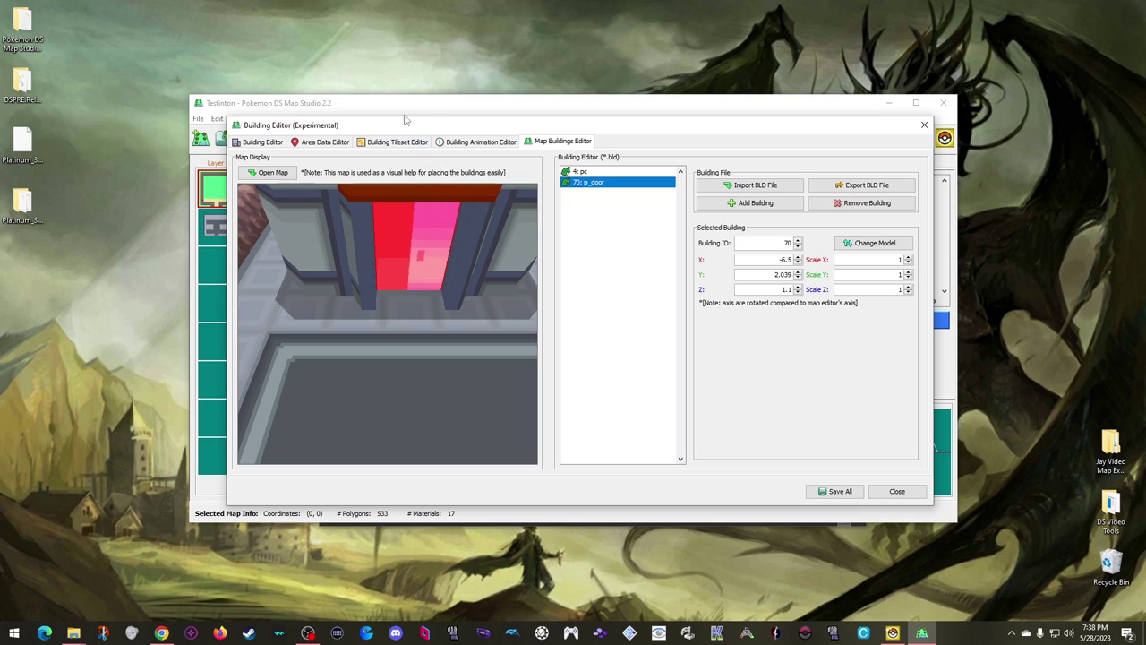
Add building model 5: fs to the map
click(741, 204)
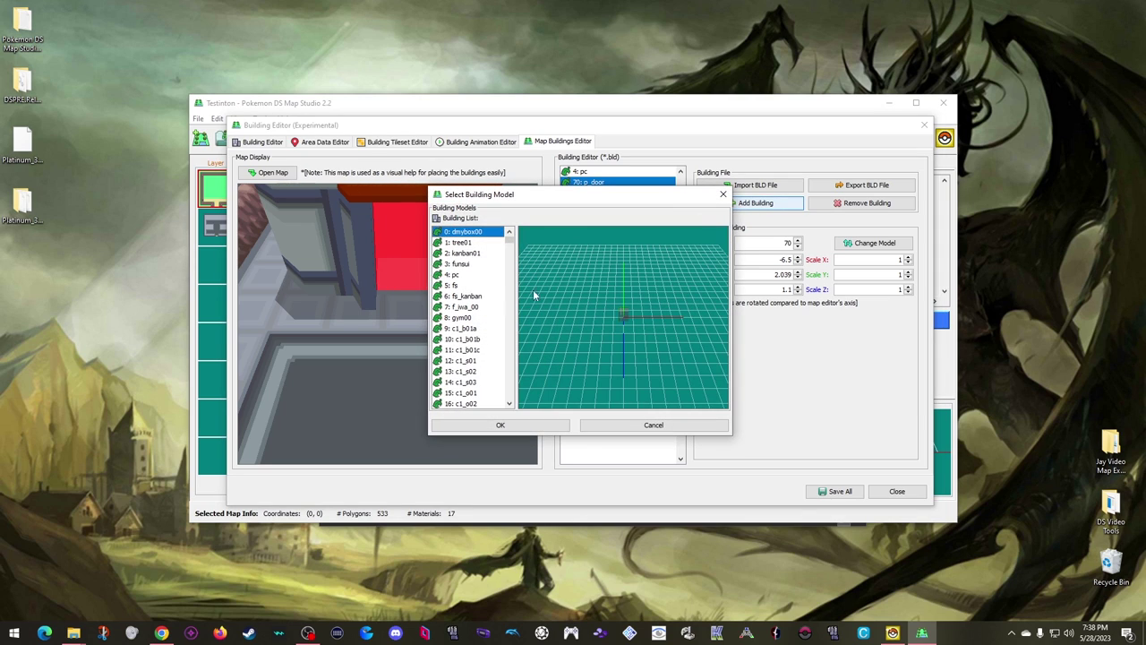
click(454, 285)
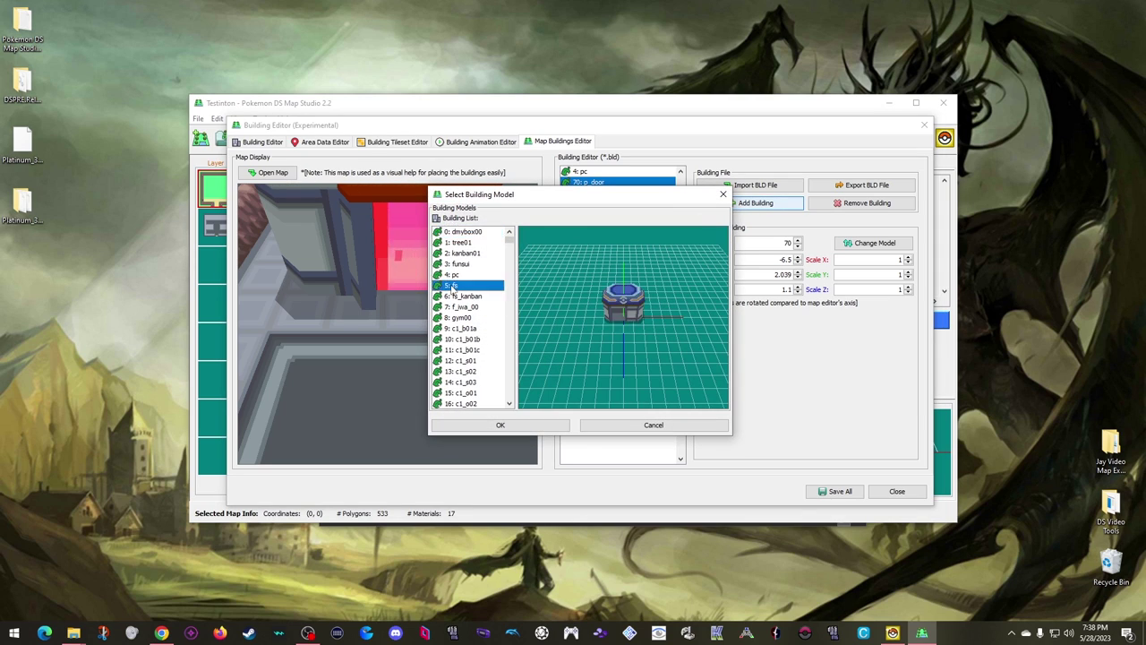
click(527, 423)
Move the fs building to X 6 and raise it to Y 2
scroll(461, 378, down, 4)
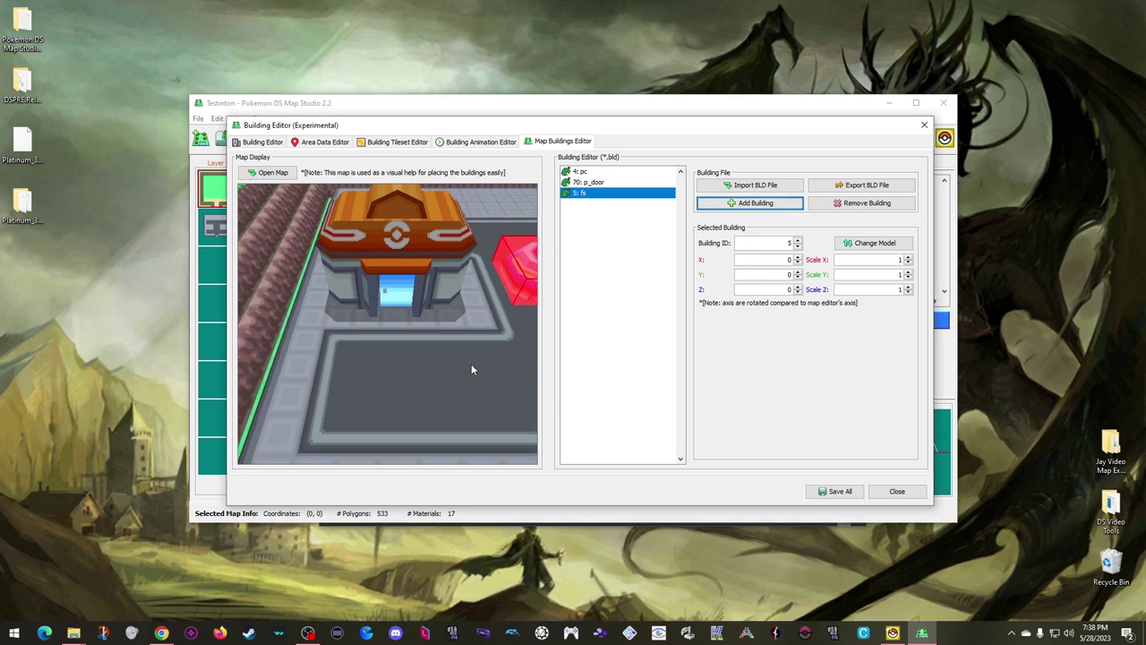
drag(464, 364, 347, 339)
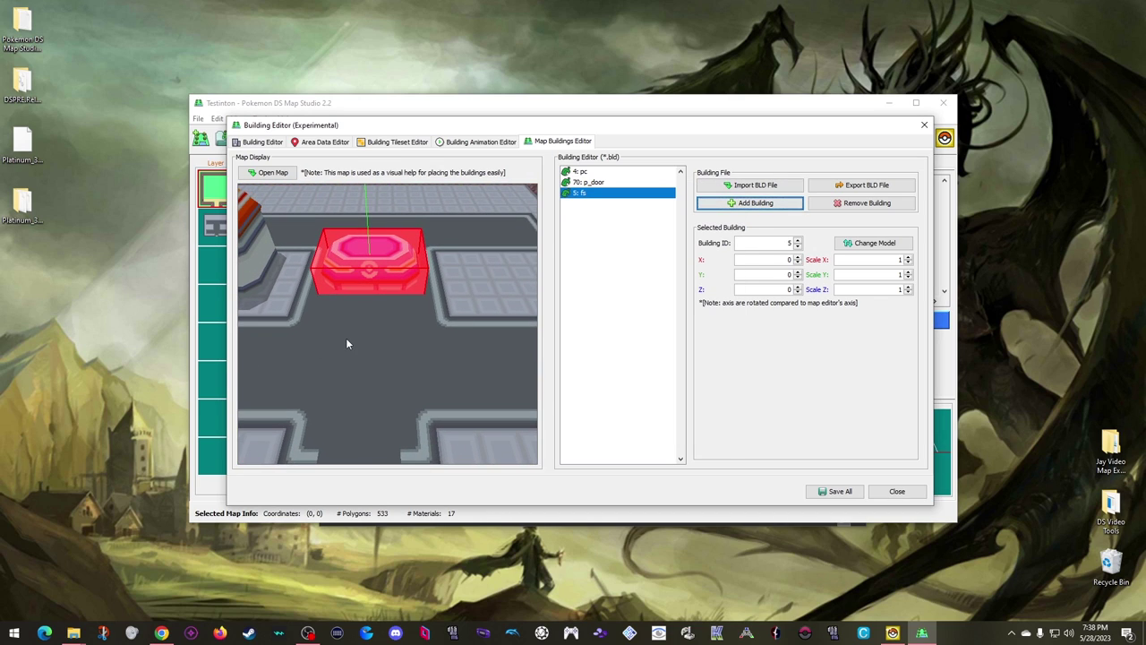
scroll(371, 336, down, 2)
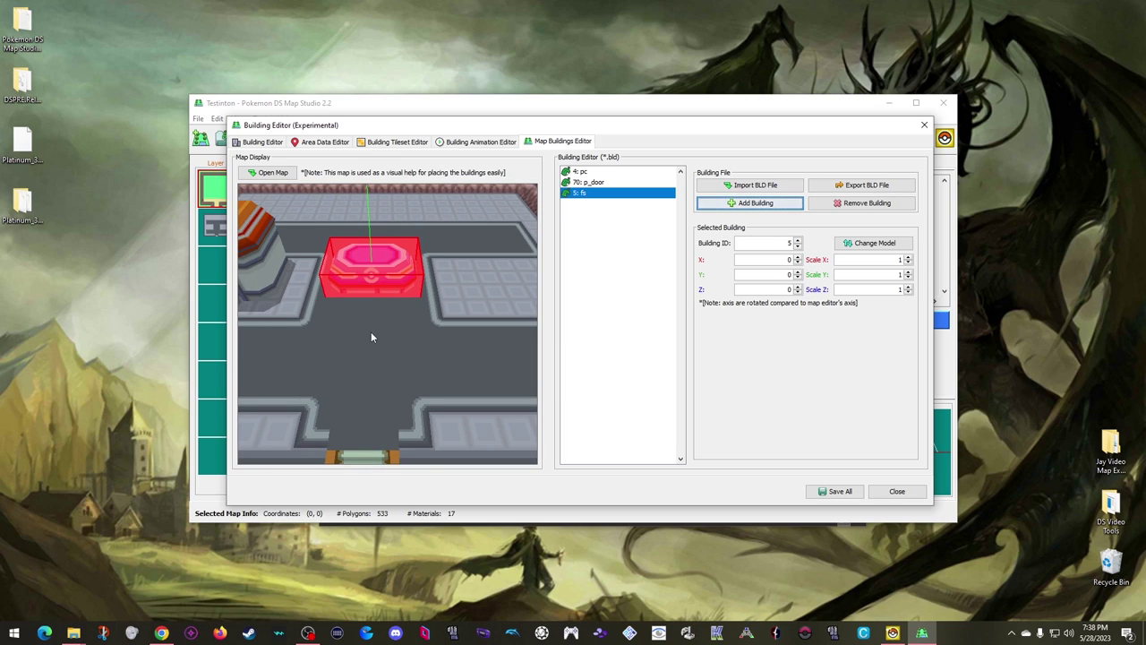
click(797, 272)
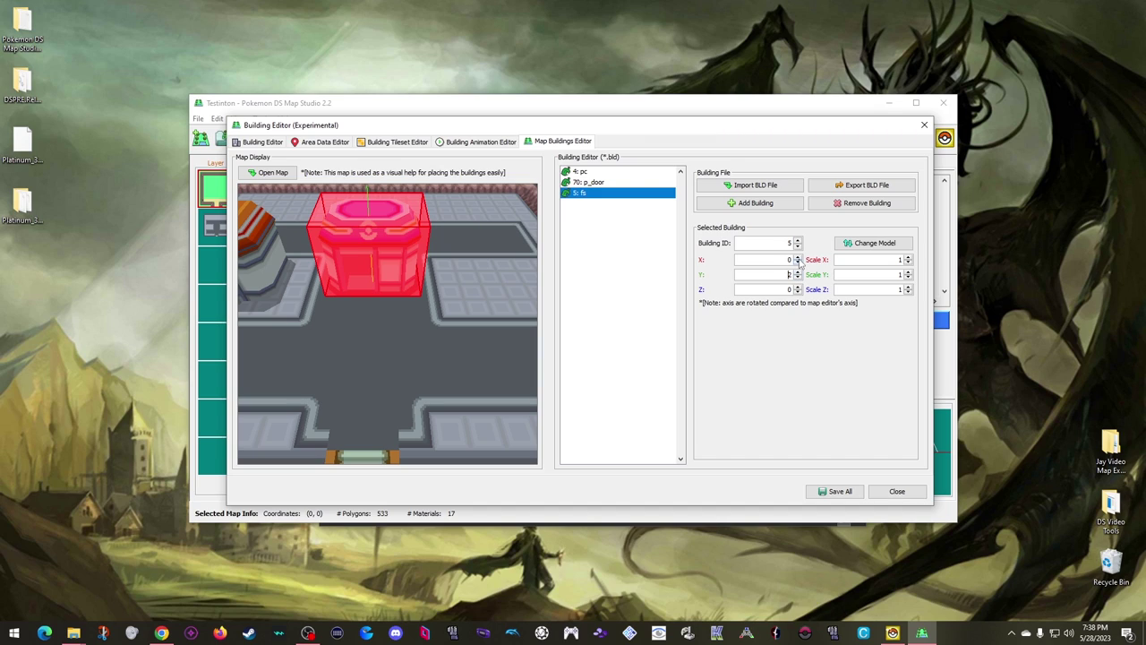
click(798, 257)
click(797, 257)
click(798, 257)
click(798, 257)
click(798, 257)
click(797, 257)
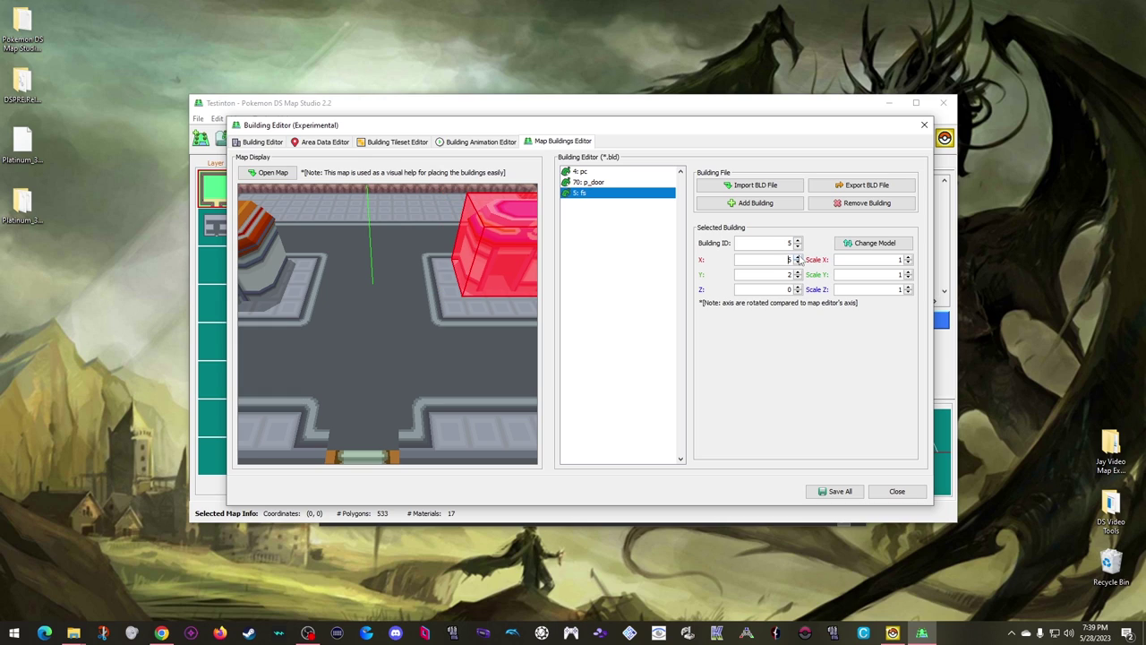
Set the fs building's Z position to 0.8 and inspect where its front edge meets the paving
drag(484, 345, 374, 356)
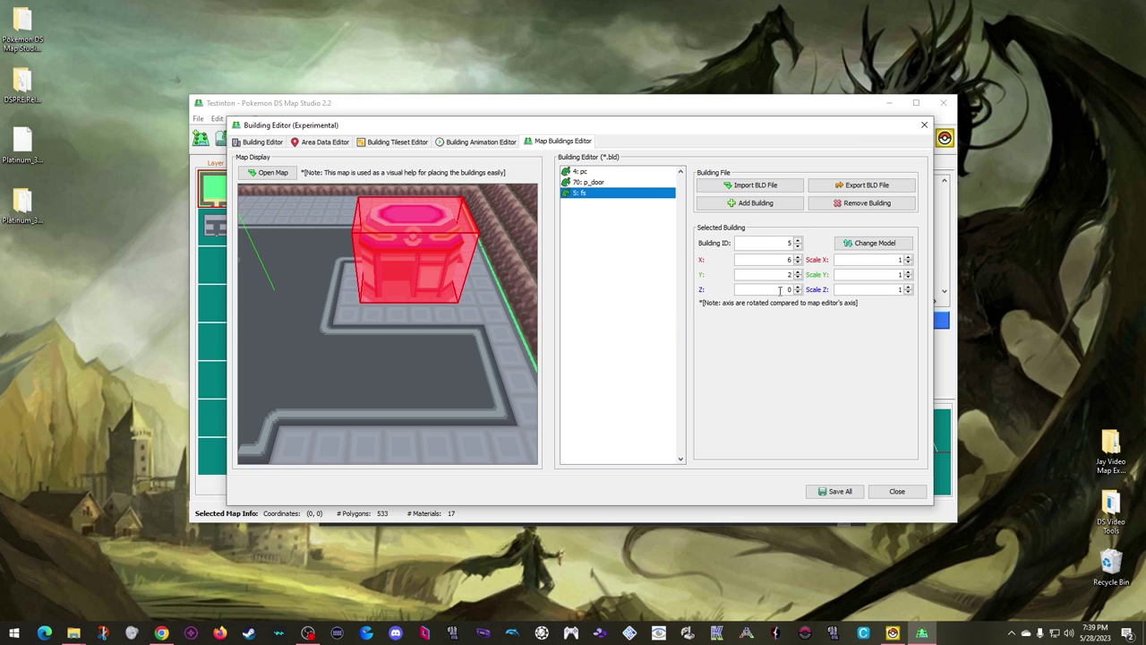
text(8)
click(772, 274)
scroll(525, 340, up, 5)
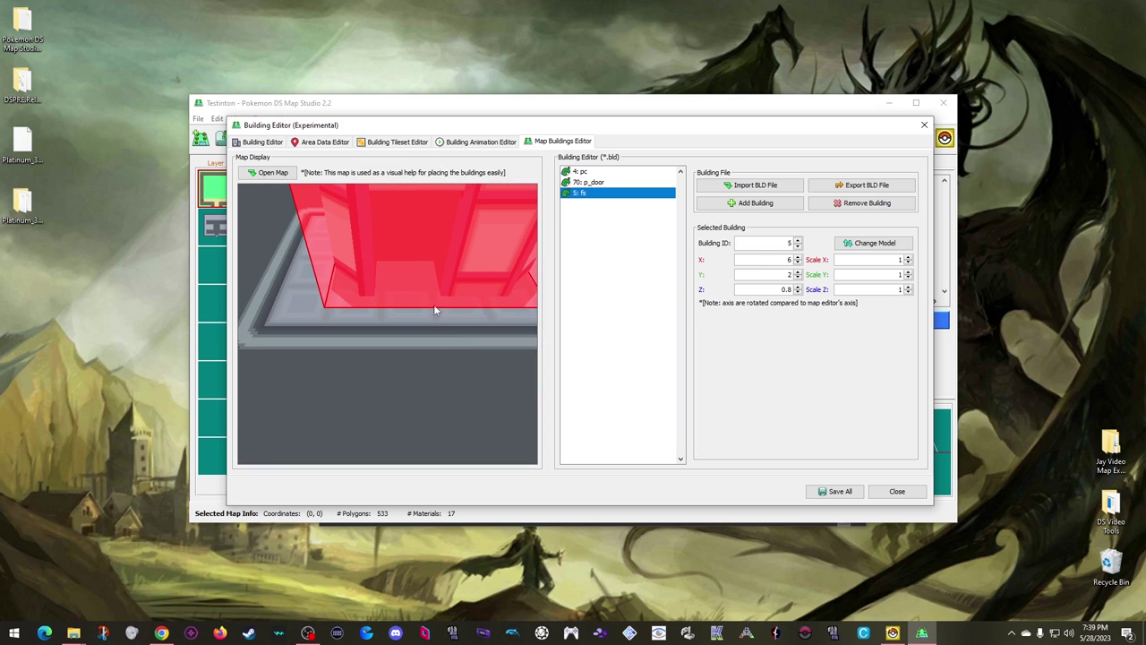
Add another building model 70: p_door to the map for the fs building
scroll(432, 285, down, 5)
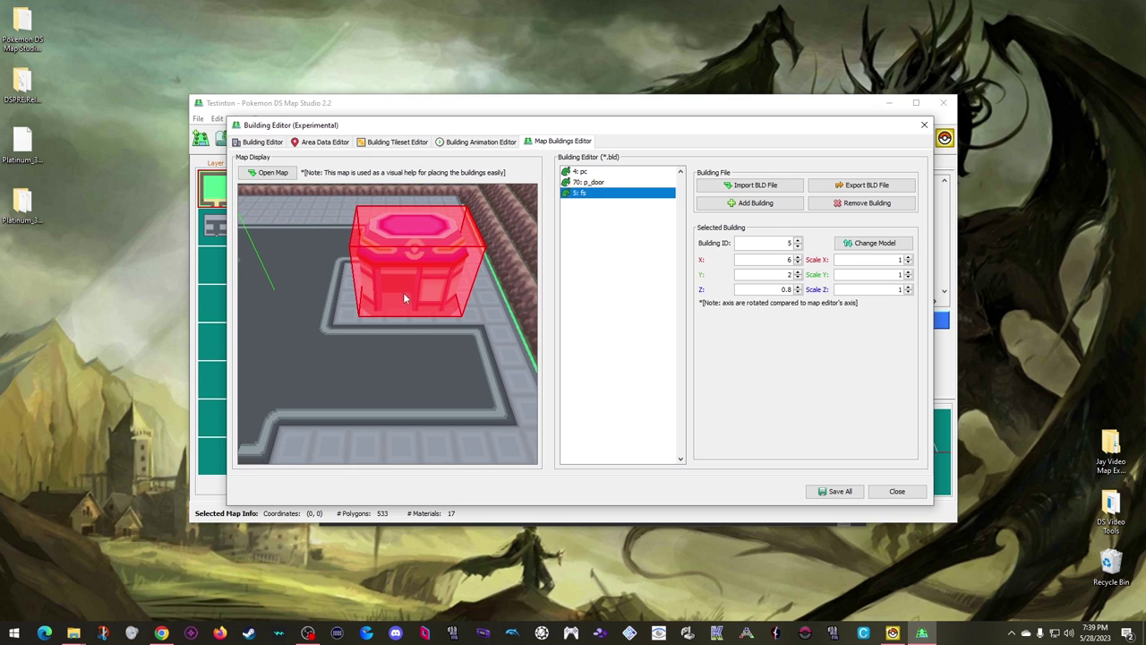
drag(293, 350, 536, 335)
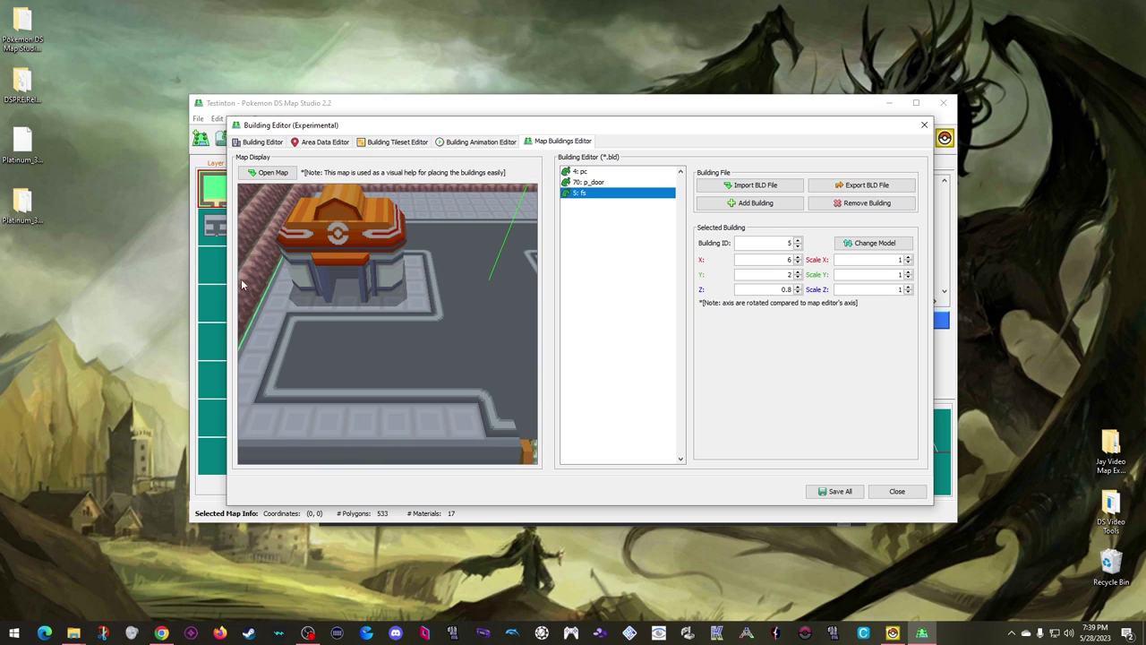
drag(306, 288, 364, 329)
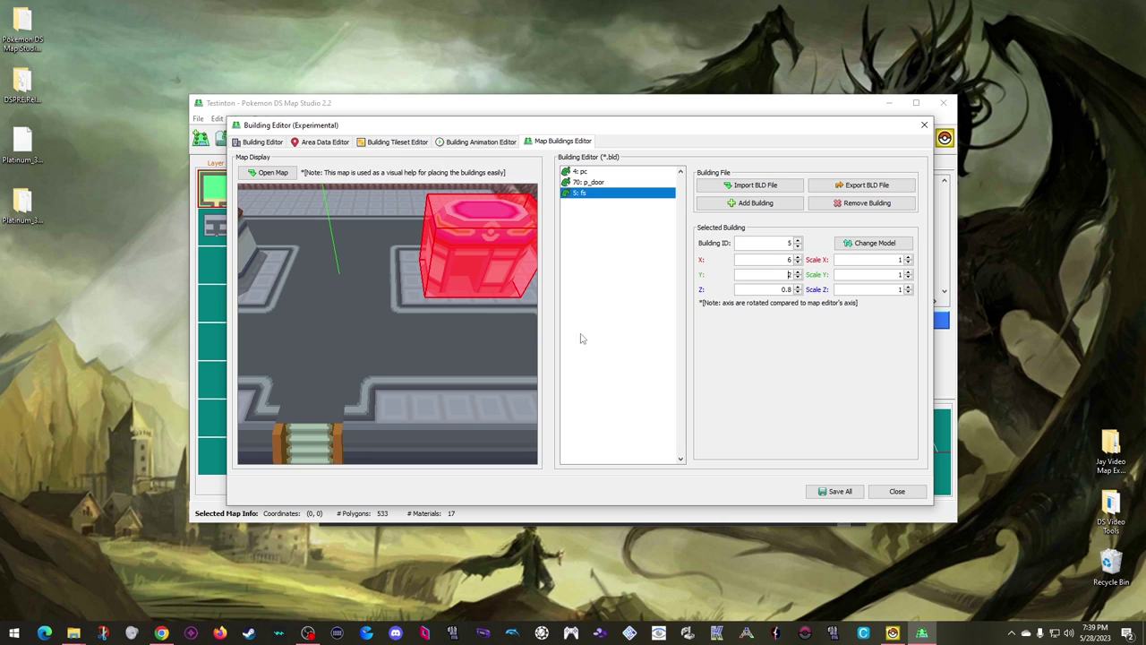
click(730, 202)
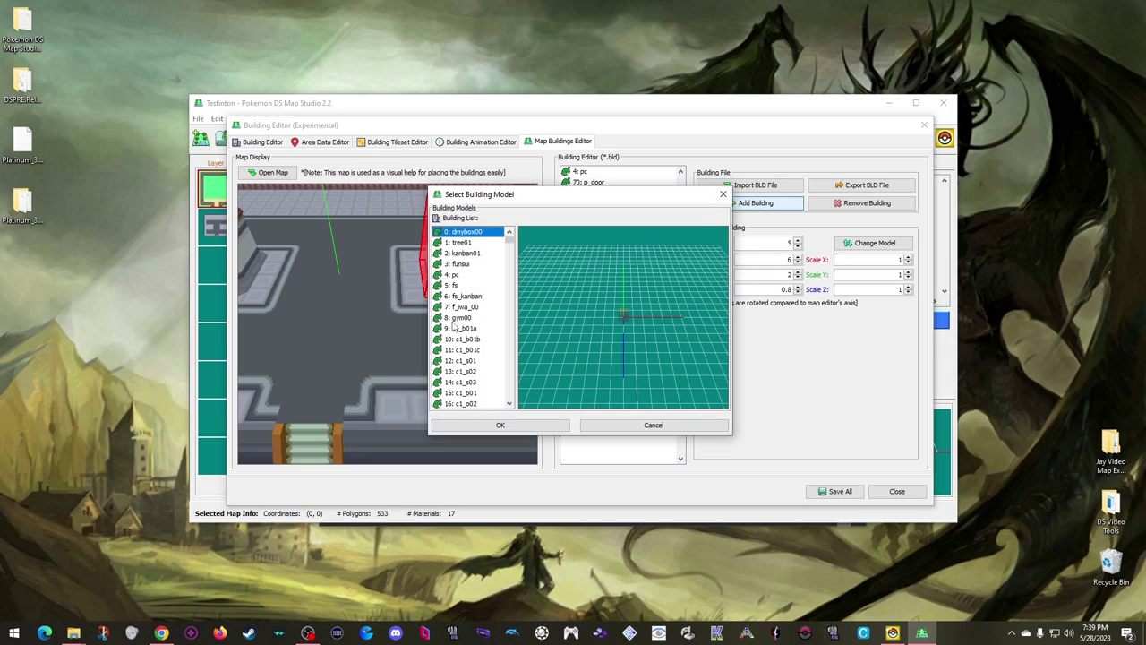
scroll(452, 328, down, 16)
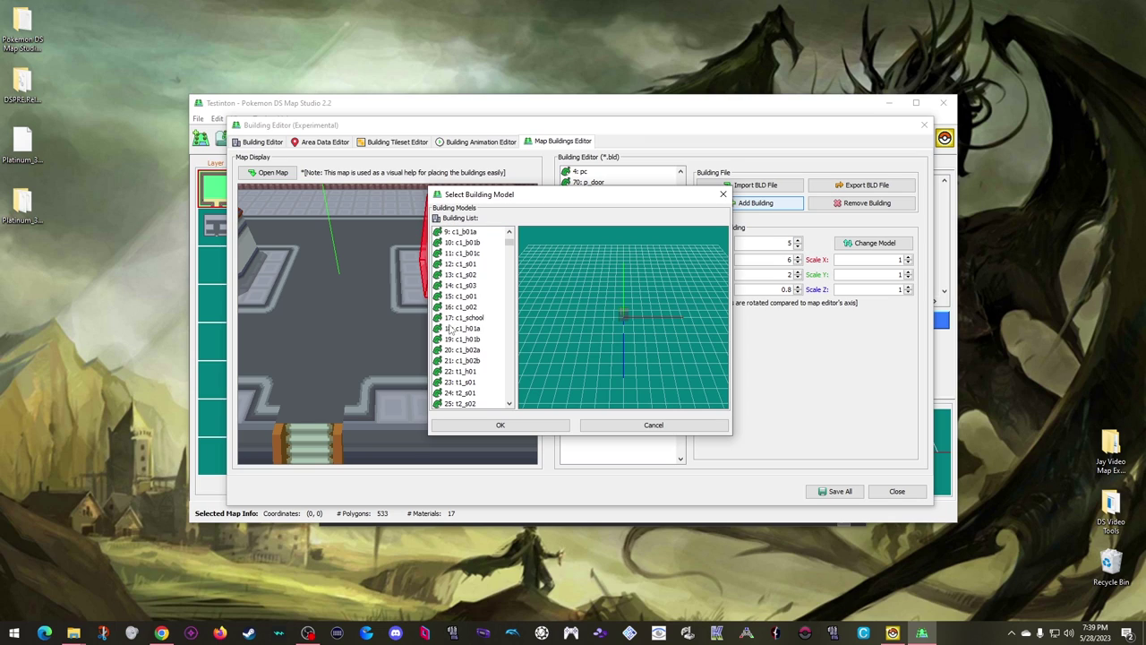
scroll(454, 330, down, 5)
click(464, 308)
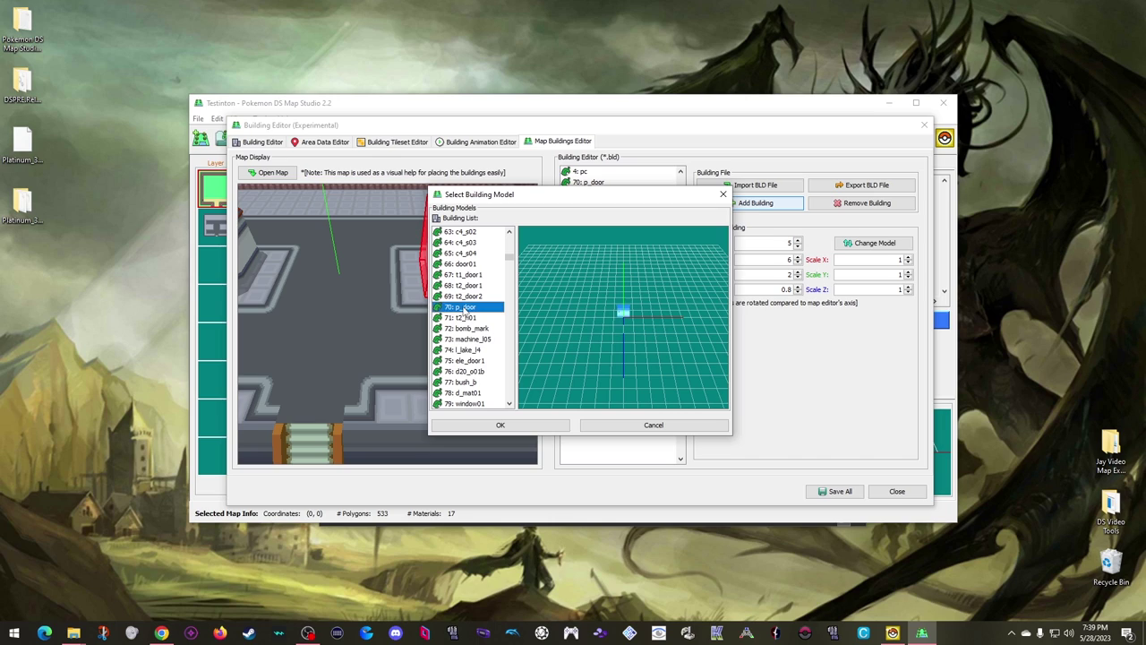
click(502, 426)
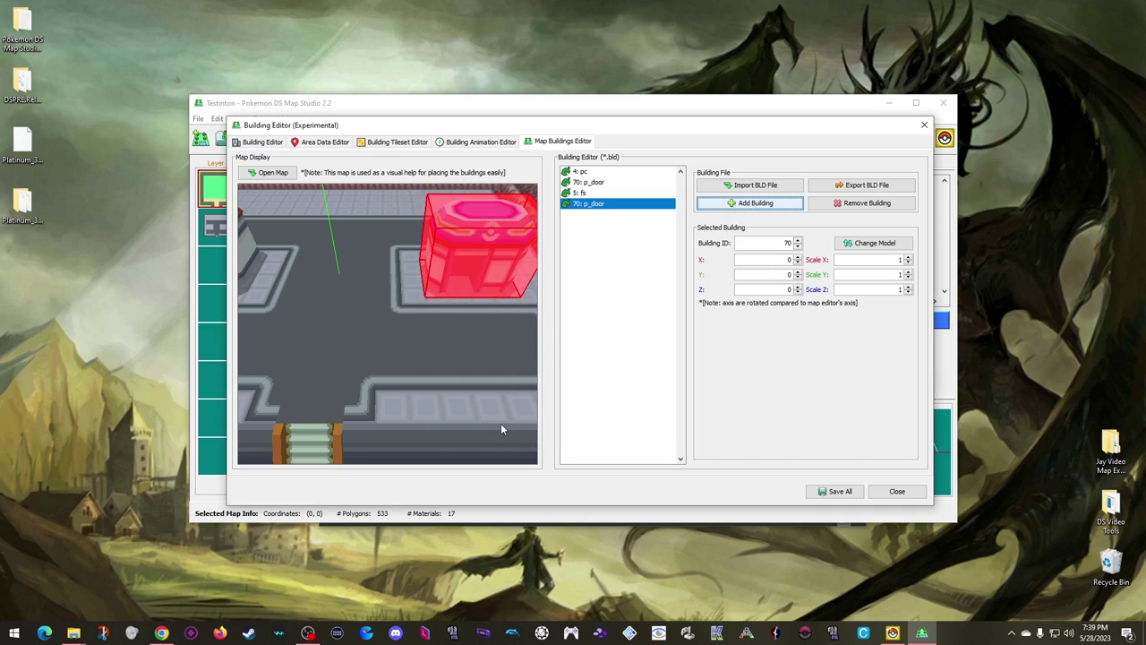
Place the new p_door in the fs building's entrance at X 5.5, Y 2.039 and Z 1.25
click(797, 272)
click(797, 273)
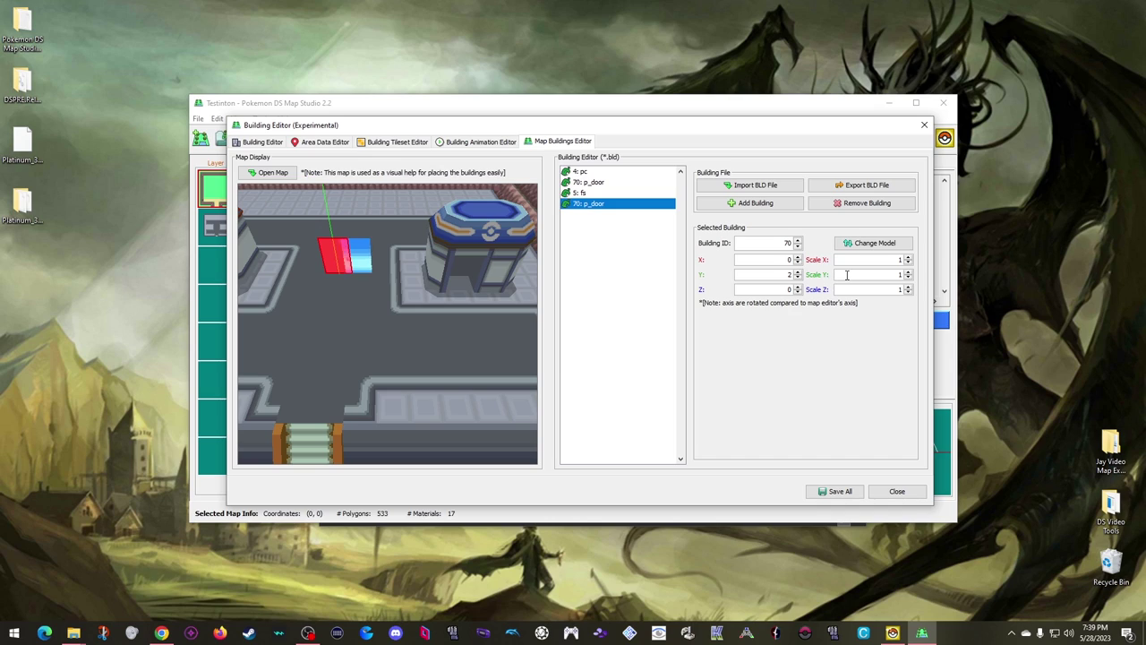
text(.039)
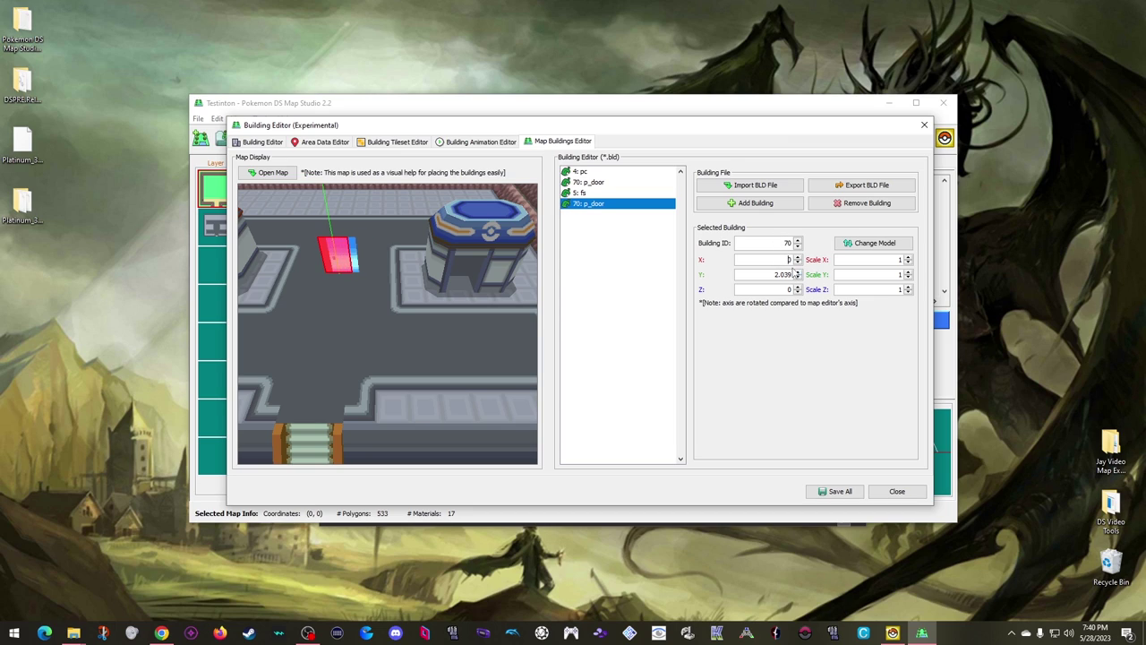
text(5.5)
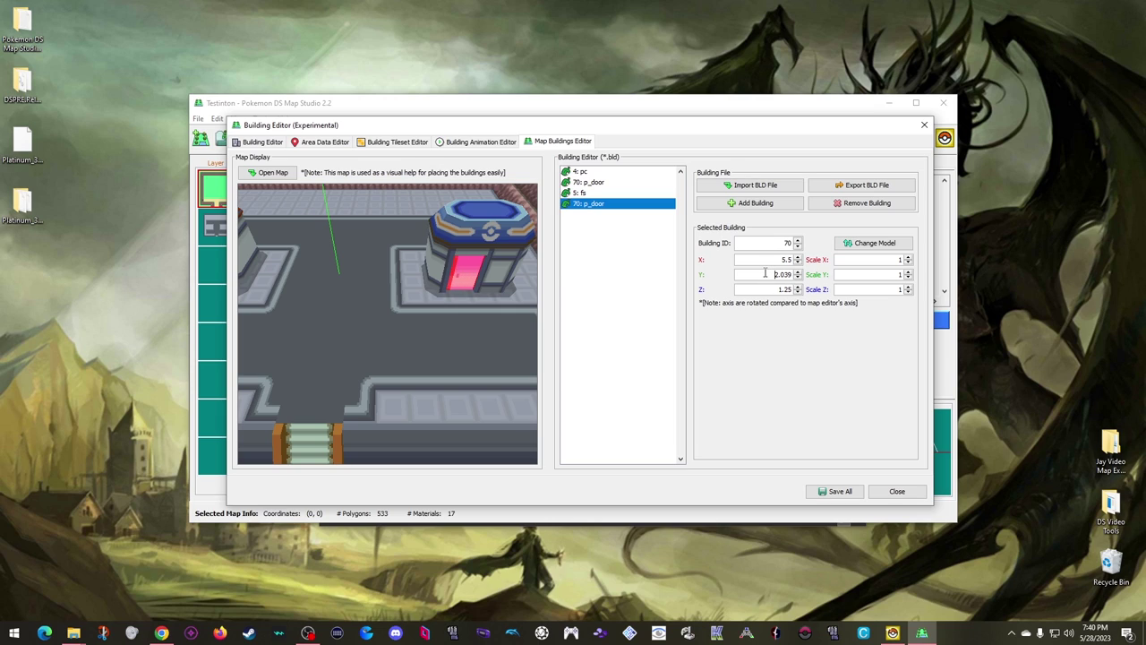
Add building model 8: gym00 to the map
drag(493, 320, 418, 339)
scroll(314, 303, down, 3)
click(742, 203)
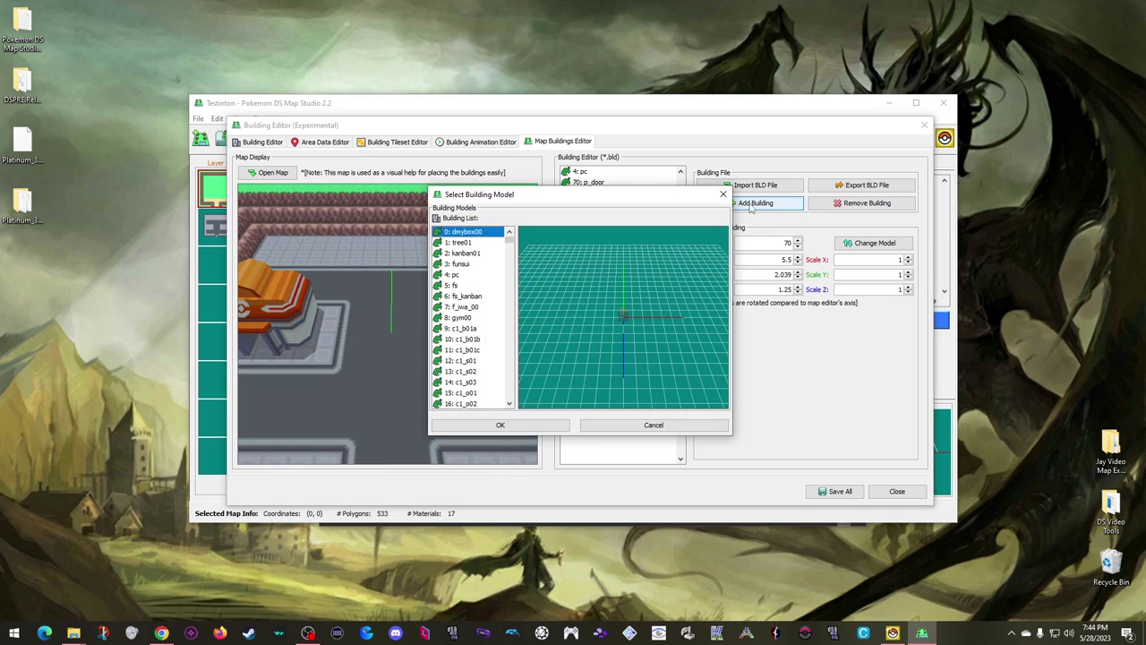
click(465, 318)
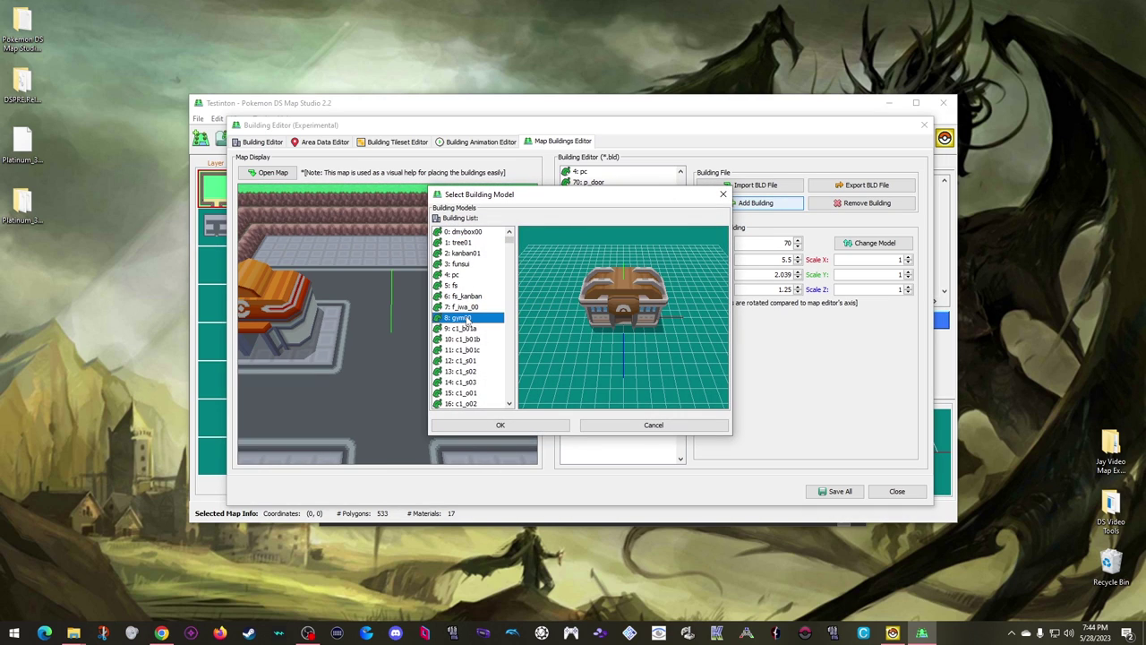
click(517, 425)
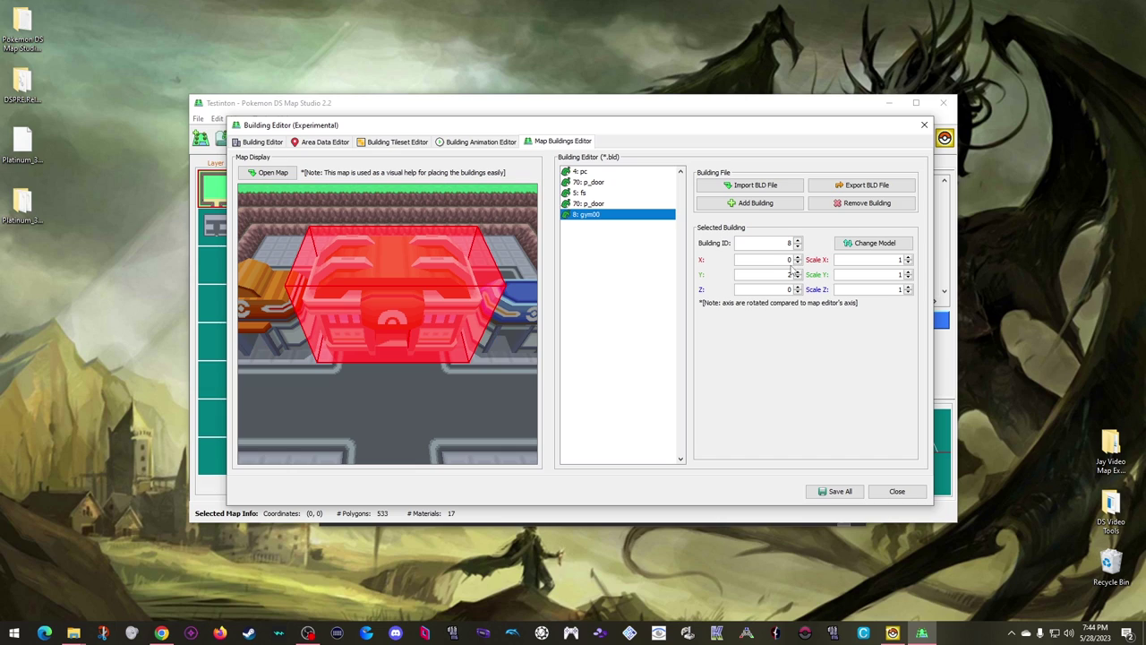
Position the gym00 building on the rear paving at X 5.5, Y 2 and Z -8
text(5.5)
click(797, 270)
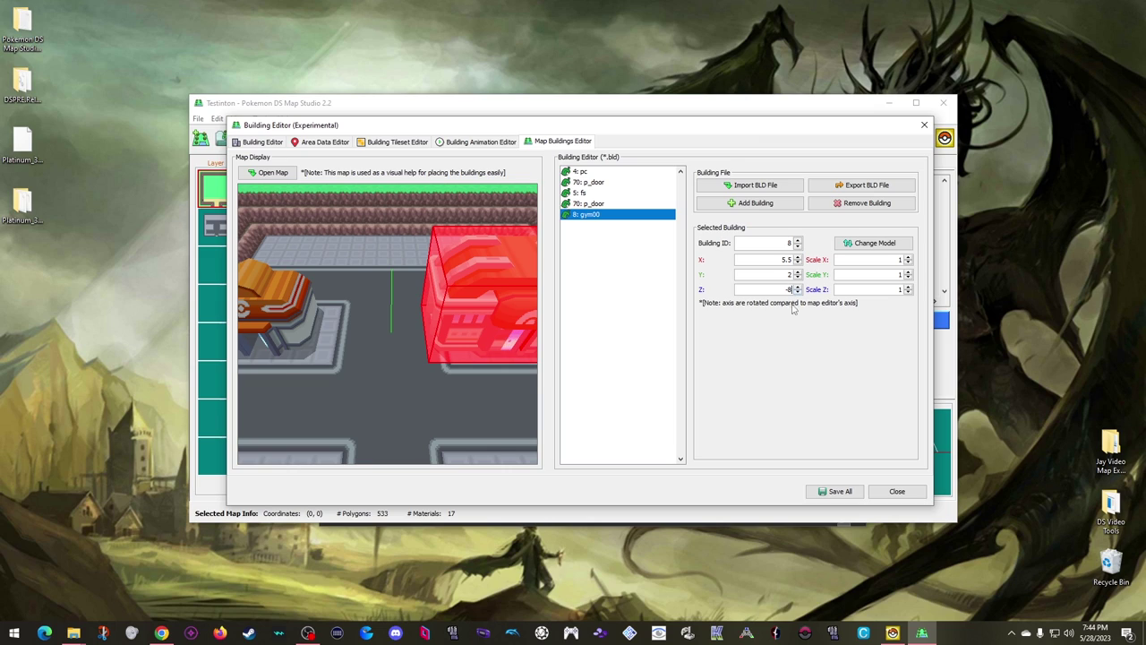
click(774, 276)
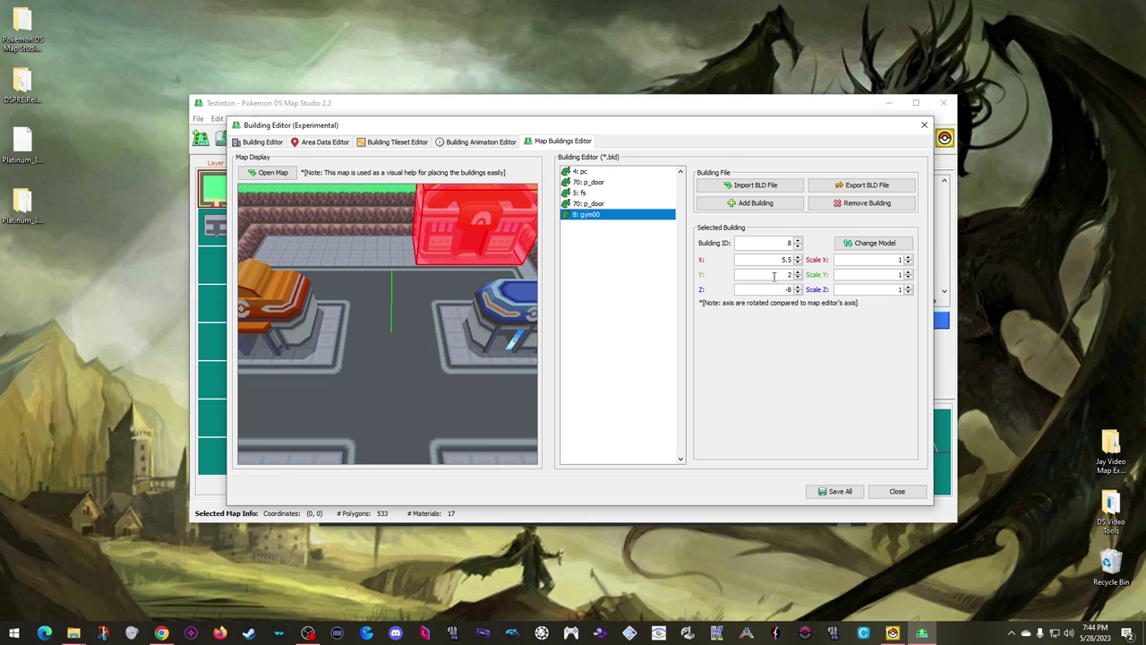
Find building model 298: gym_door00 in the model list and add it to the map
click(754, 203)
scroll(477, 313, down, 20)
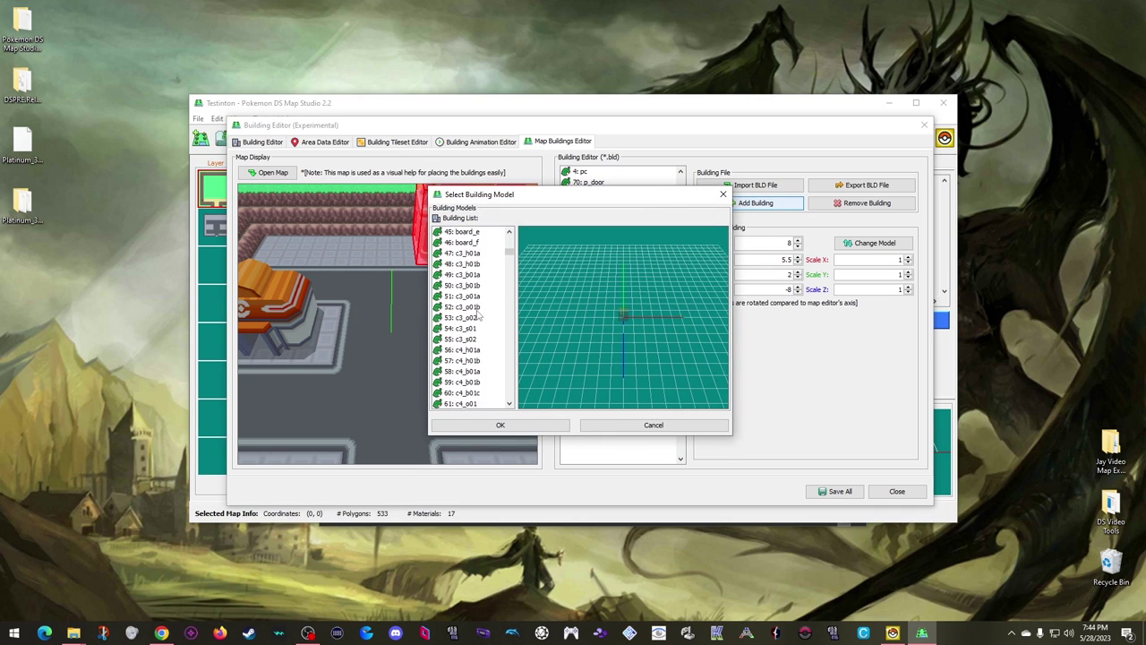
scroll(479, 310, down, 12)
scroll(479, 310, down, 15)
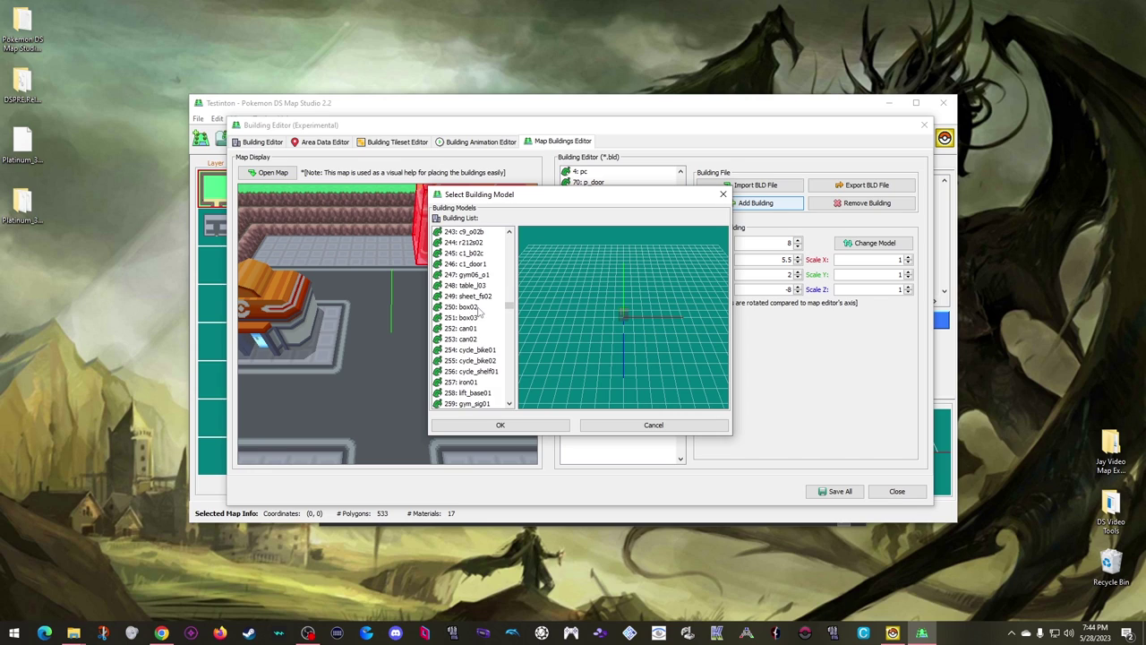
scroll(479, 310, down, 1)
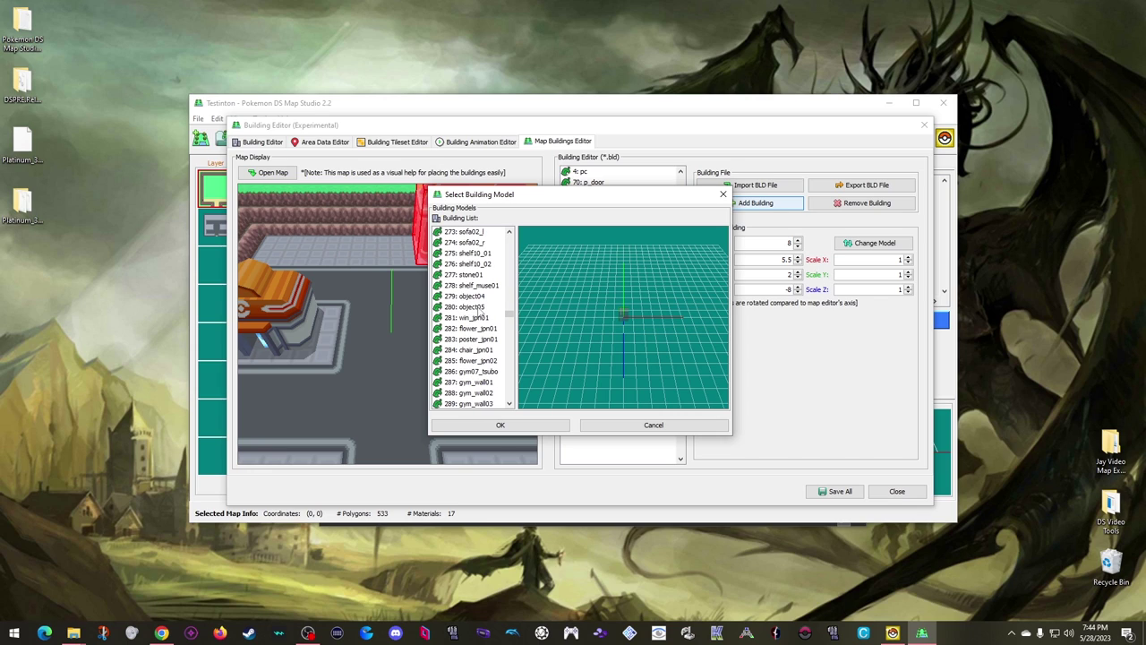
scroll(479, 310, down, 6)
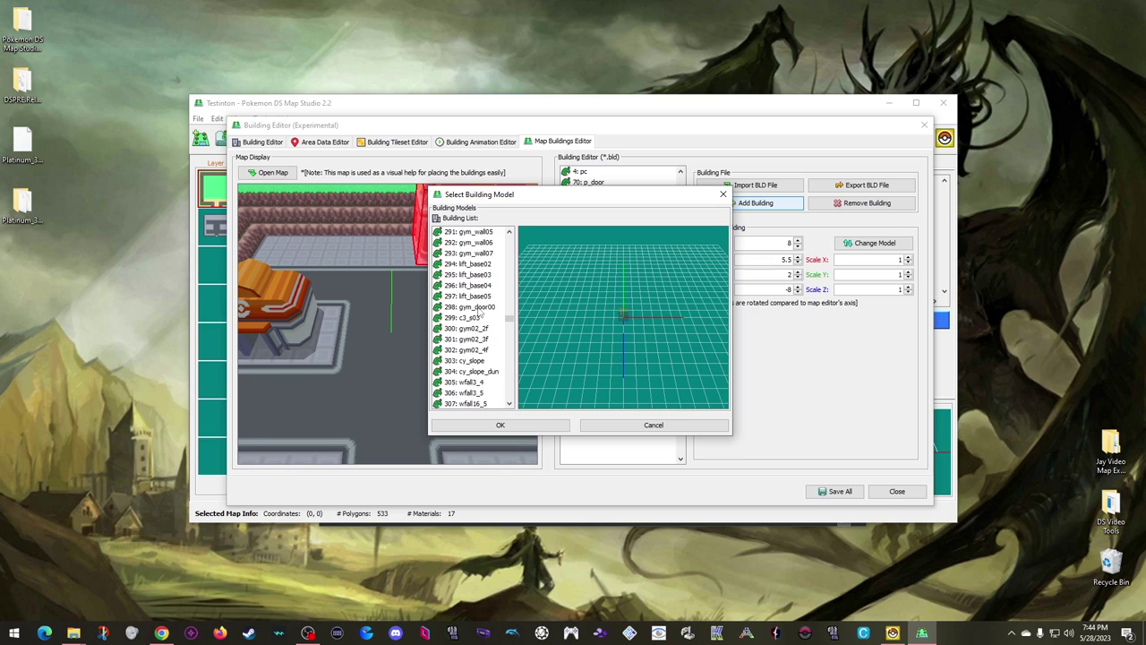
click(479, 307)
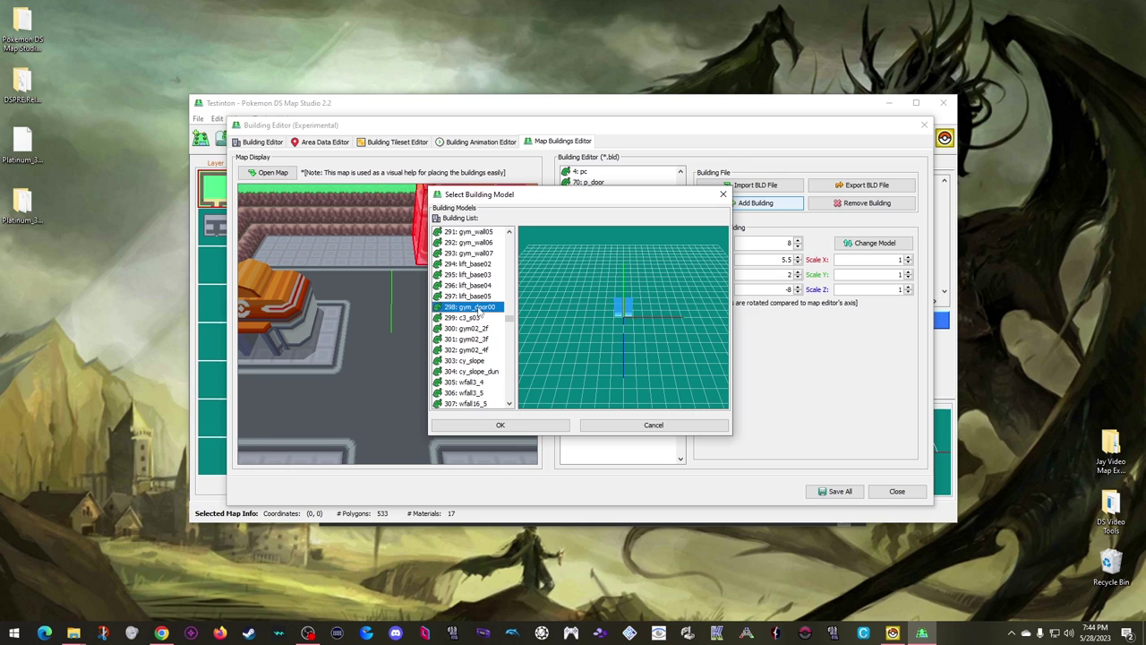
click(501, 424)
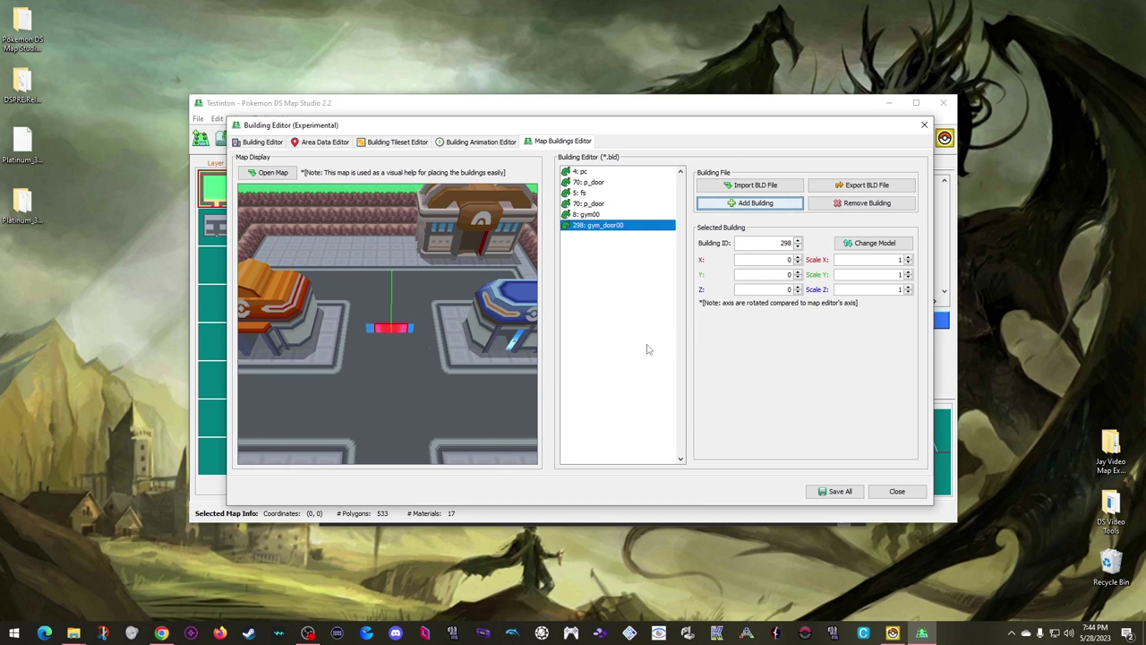
Place gym_door00 in the gym's entrance at X 5.5, Y 2 and Z -7, and check its fit up close
click(797, 272)
click(798, 272)
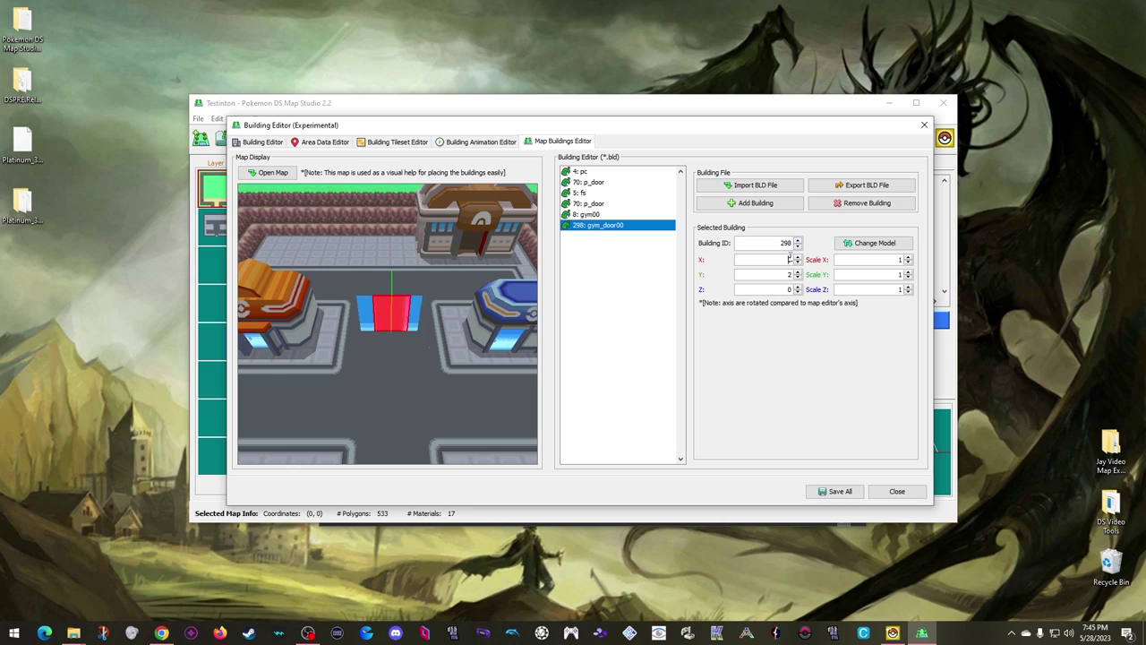
click(789, 259)
text(5.5)
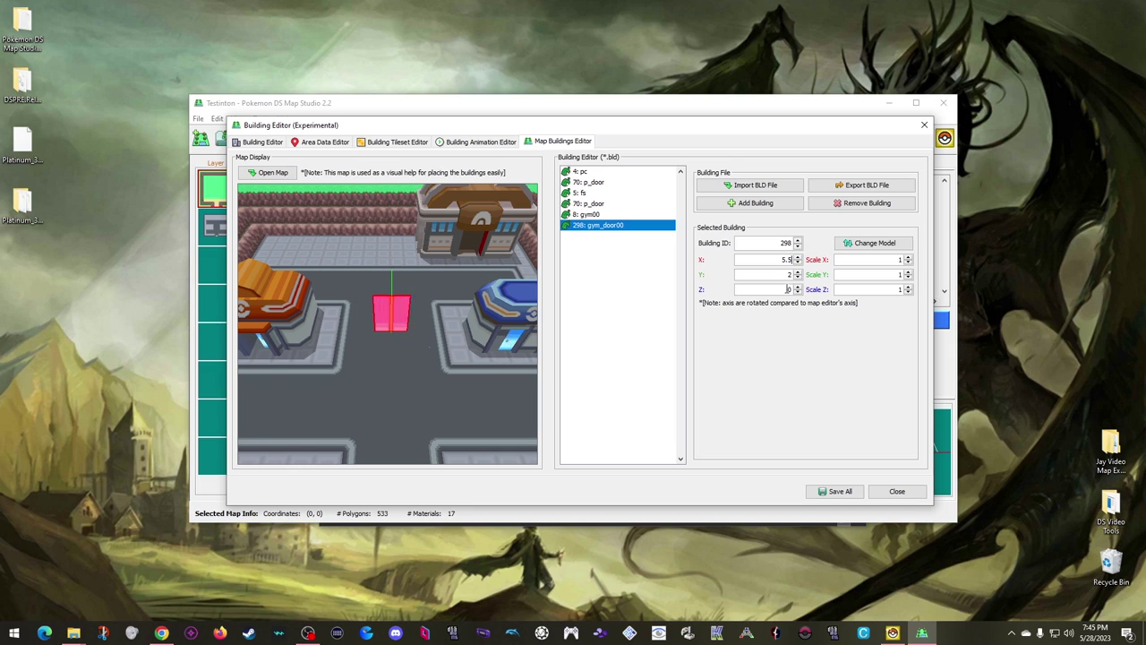
click(793, 290)
key(BackSpace)
text(-7)
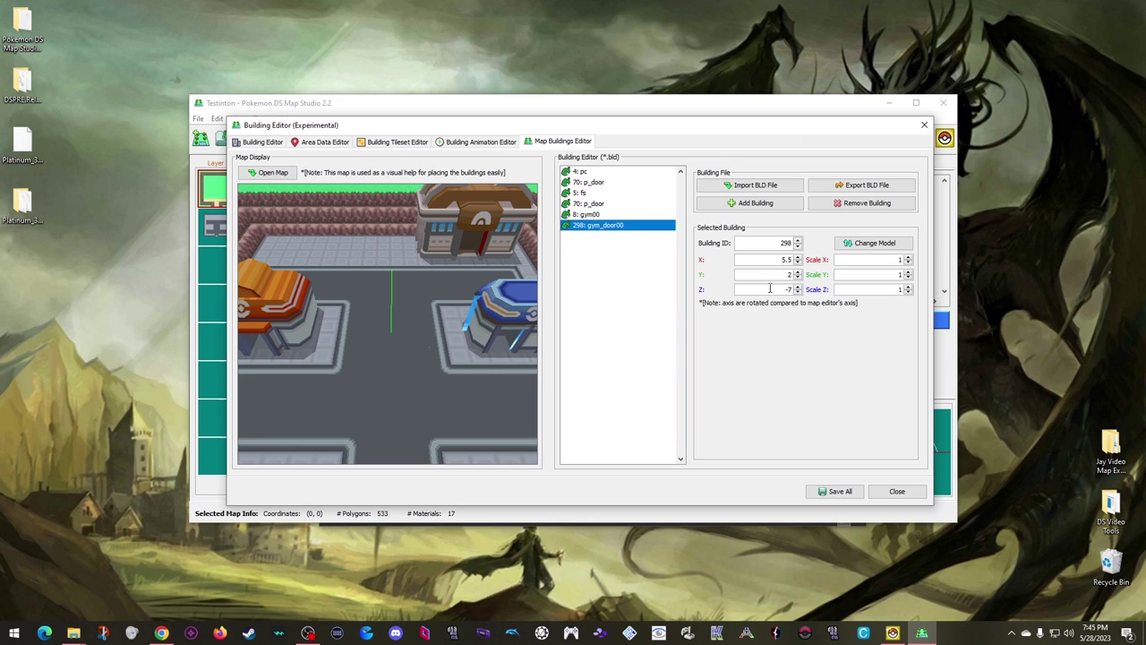
key(shift+Tab)
scroll(438, 276, up, 3)
drag(438, 276, 406, 397)
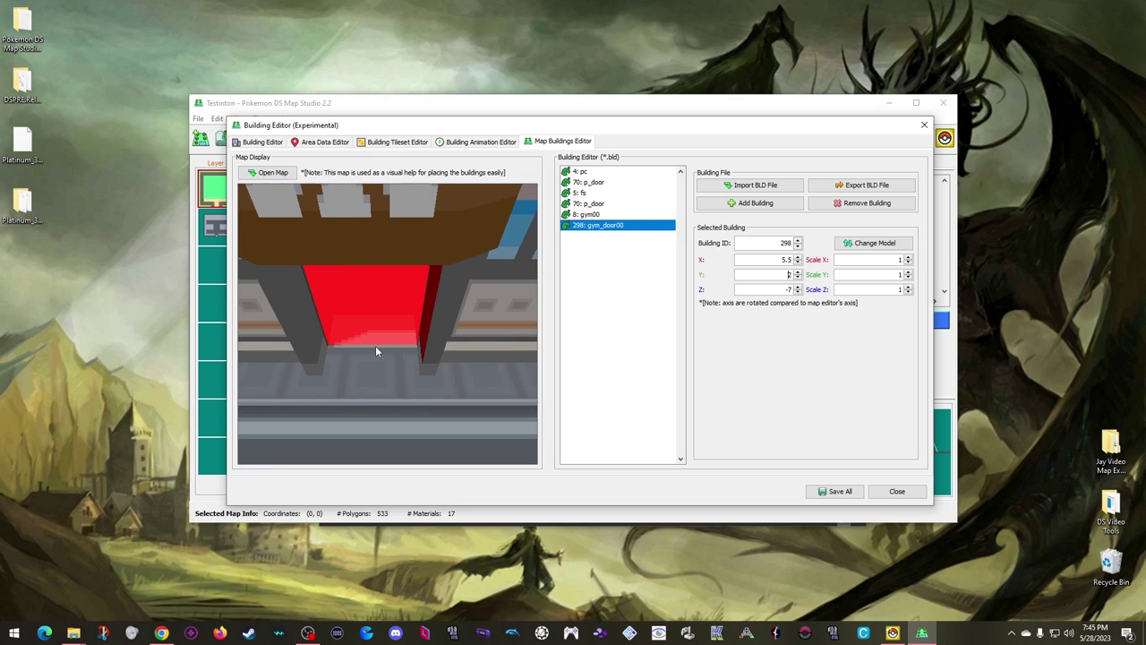
scroll(375, 346, down, 5)
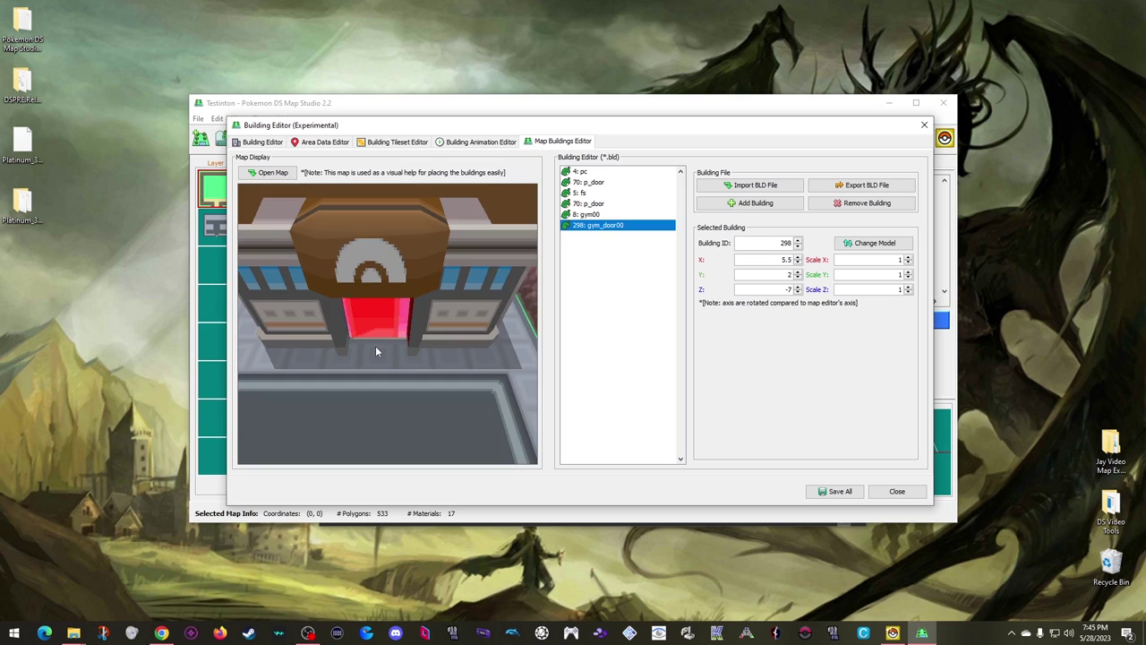
Add the house model 236: t1_s02 to the map
drag(340, 387, 410, 330)
click(754, 203)
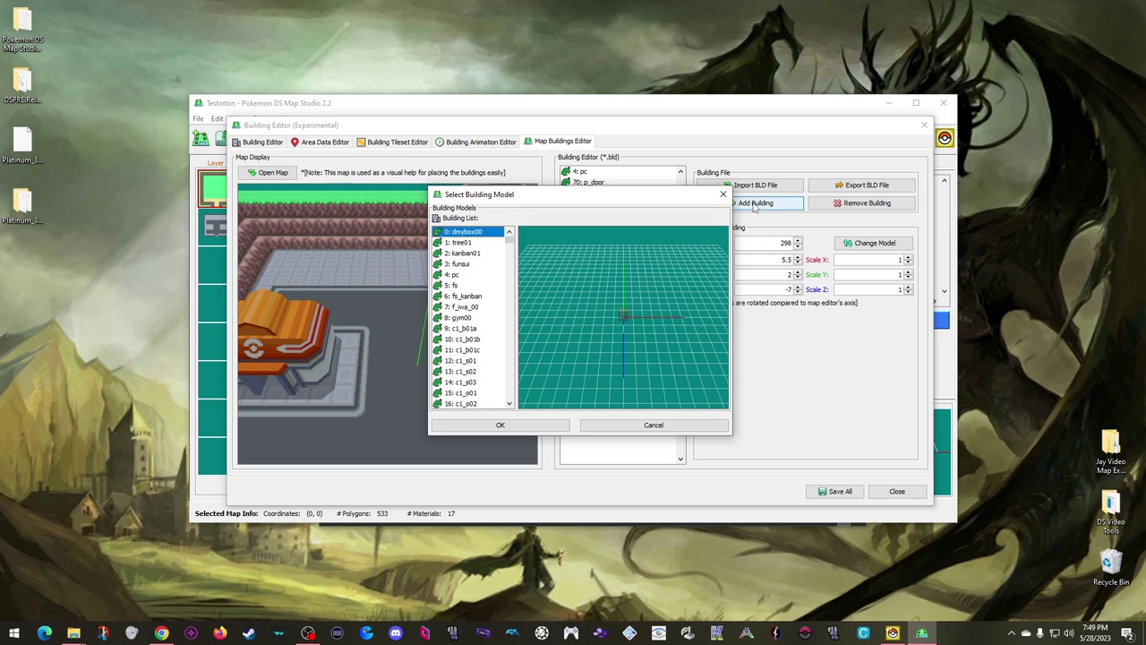
drag(509, 238, 509, 304)
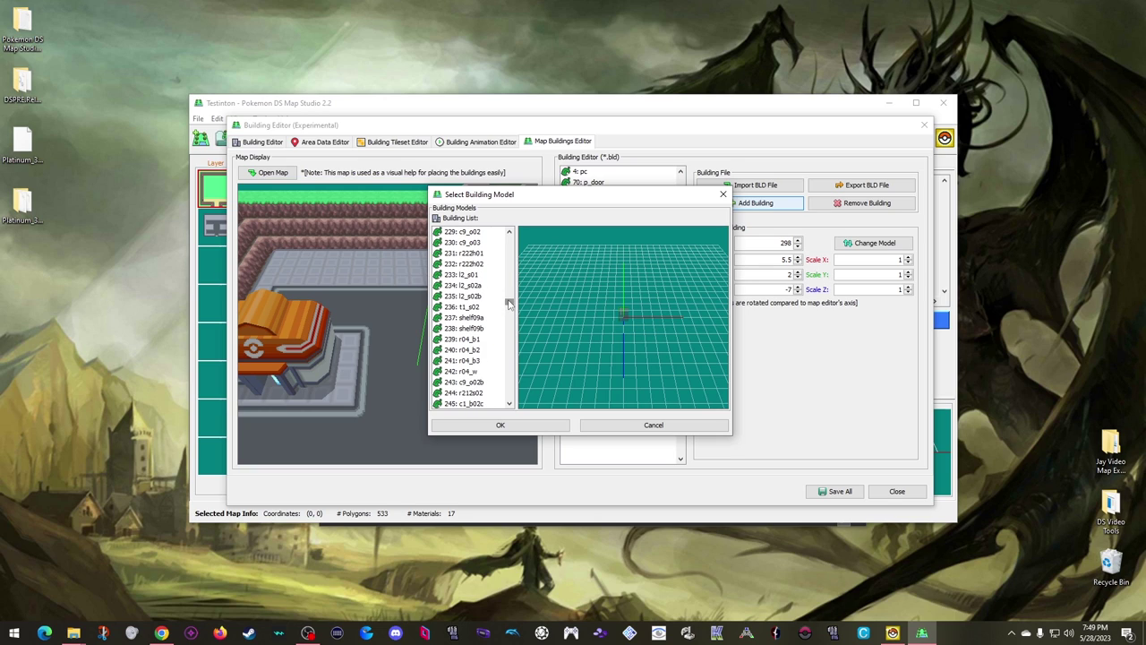
click(472, 308)
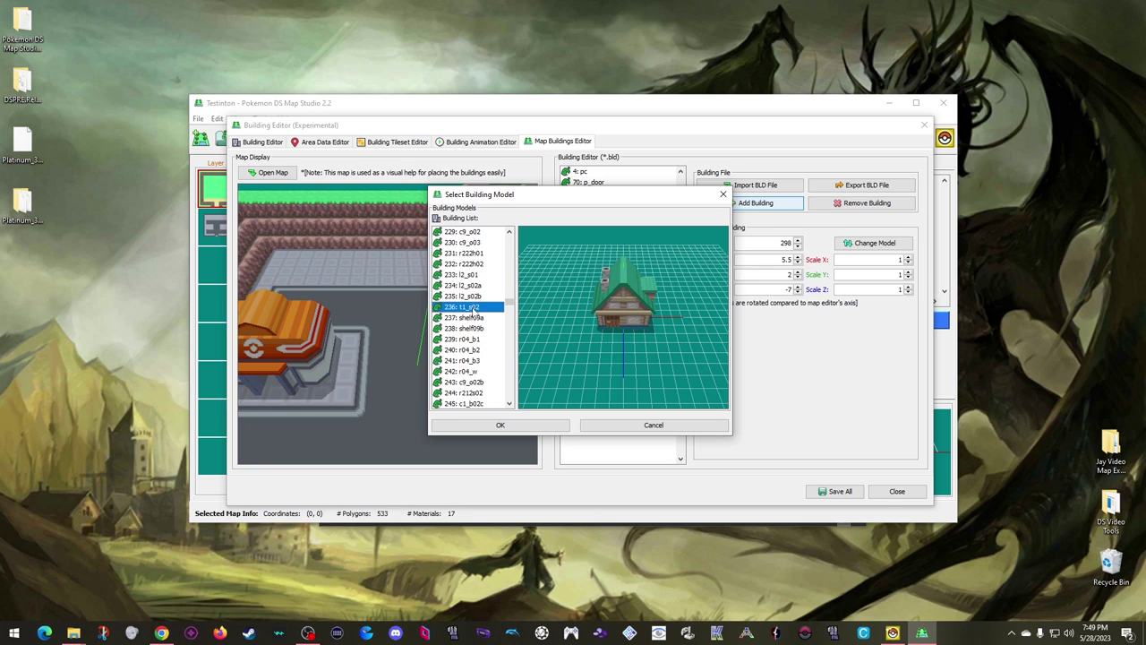
click(498, 424)
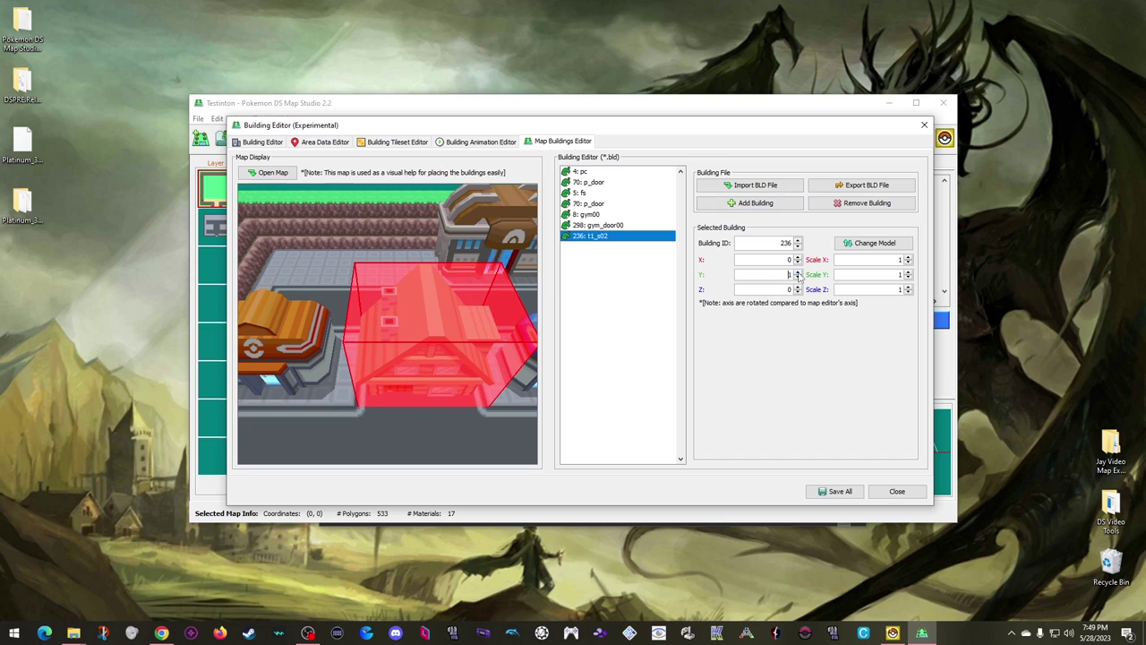
Position the t1_s02 house behind the pc building at X -5.5, Y 2 and Z -8.3, and inspect its front edge
click(798, 275)
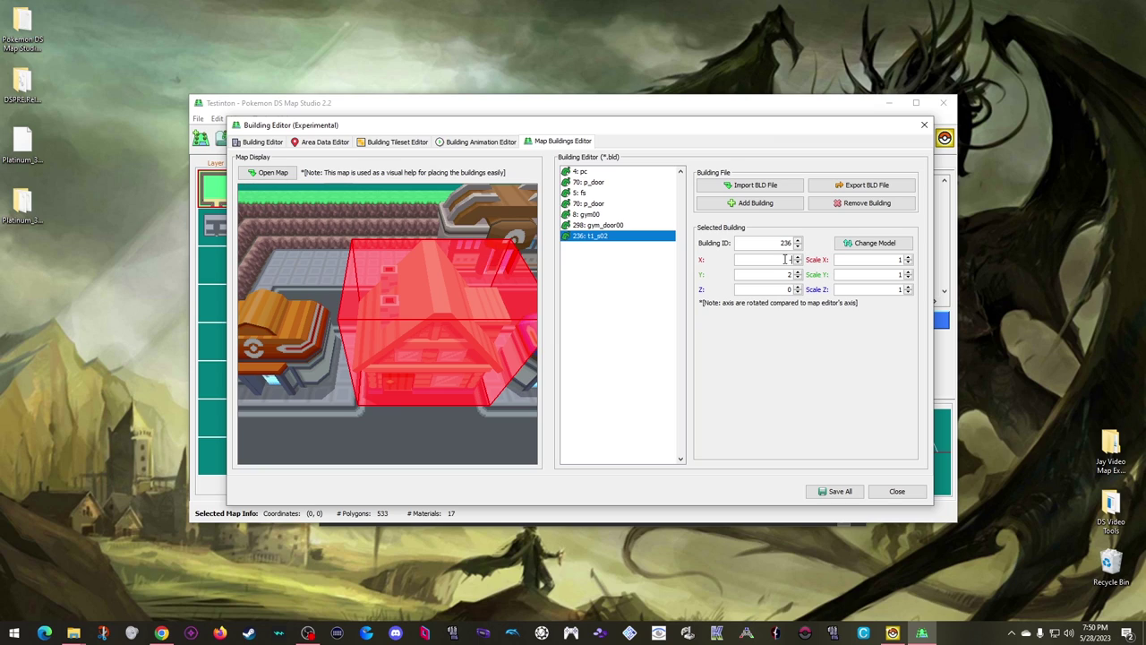
text(-5.5)
key(BackSpace)
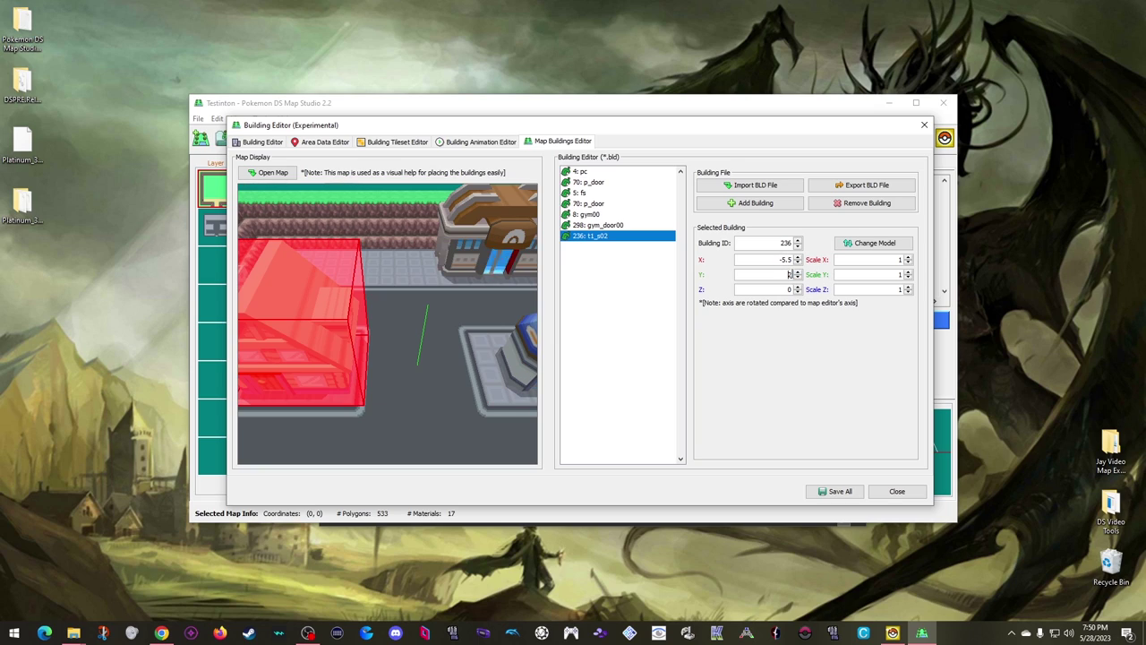
text(2)
text(8.3)
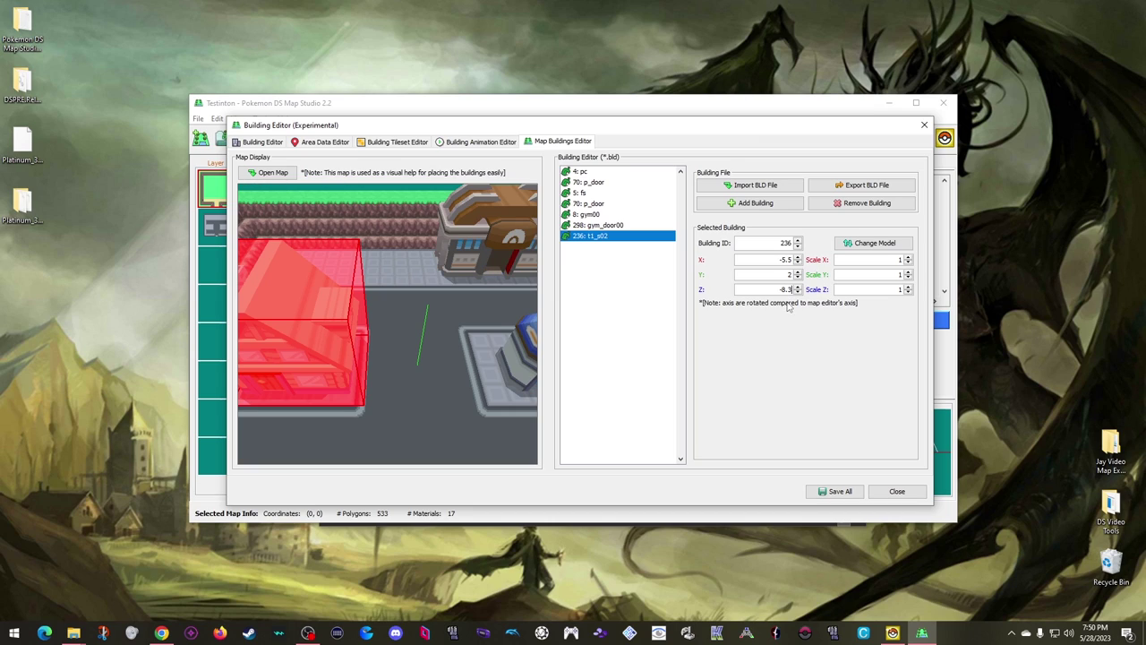
click(773, 273)
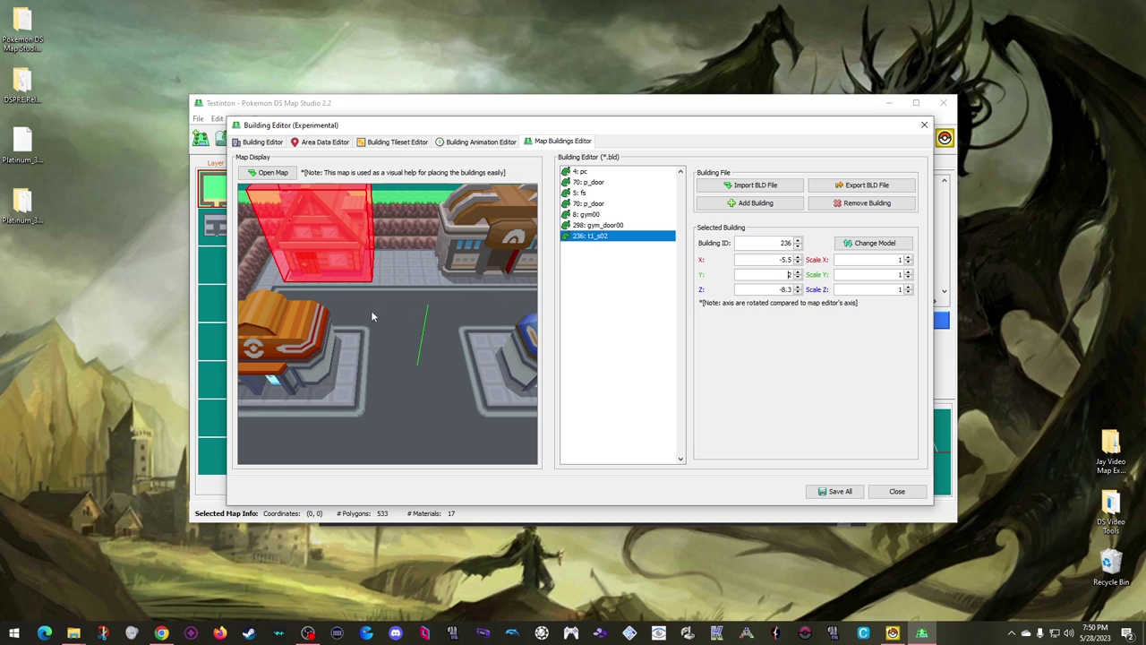
drag(377, 310, 417, 329)
scroll(443, 344, up, 8)
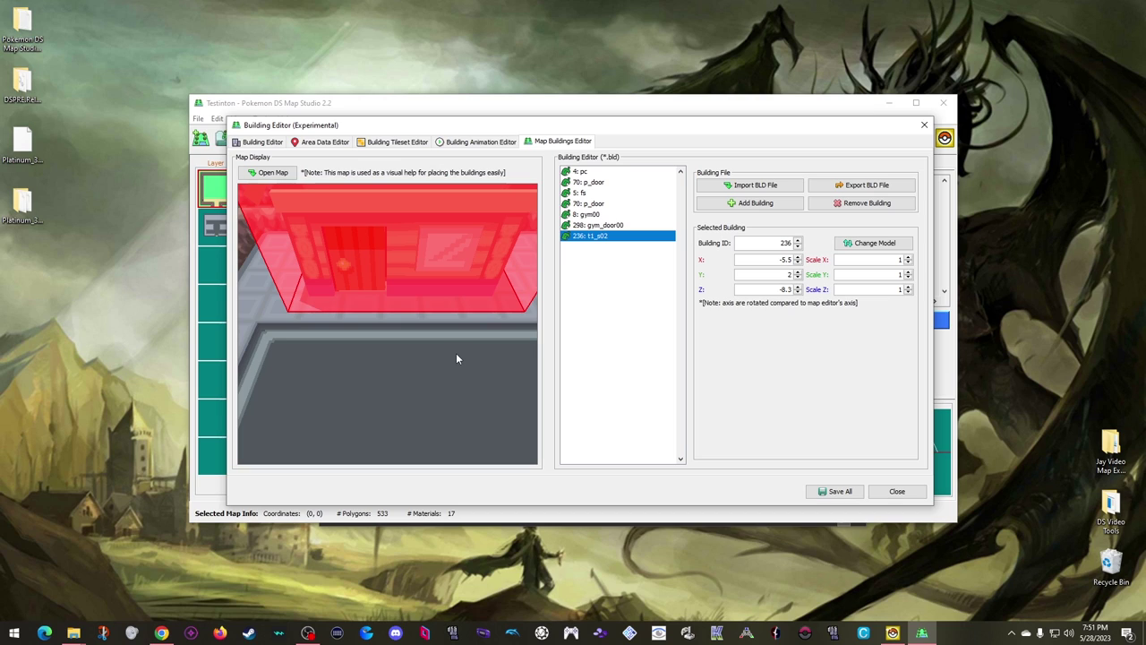
Preview the house model 23: t1_s01 for reference, and add its matching door model 67: t1_door1 to the map
click(794, 204)
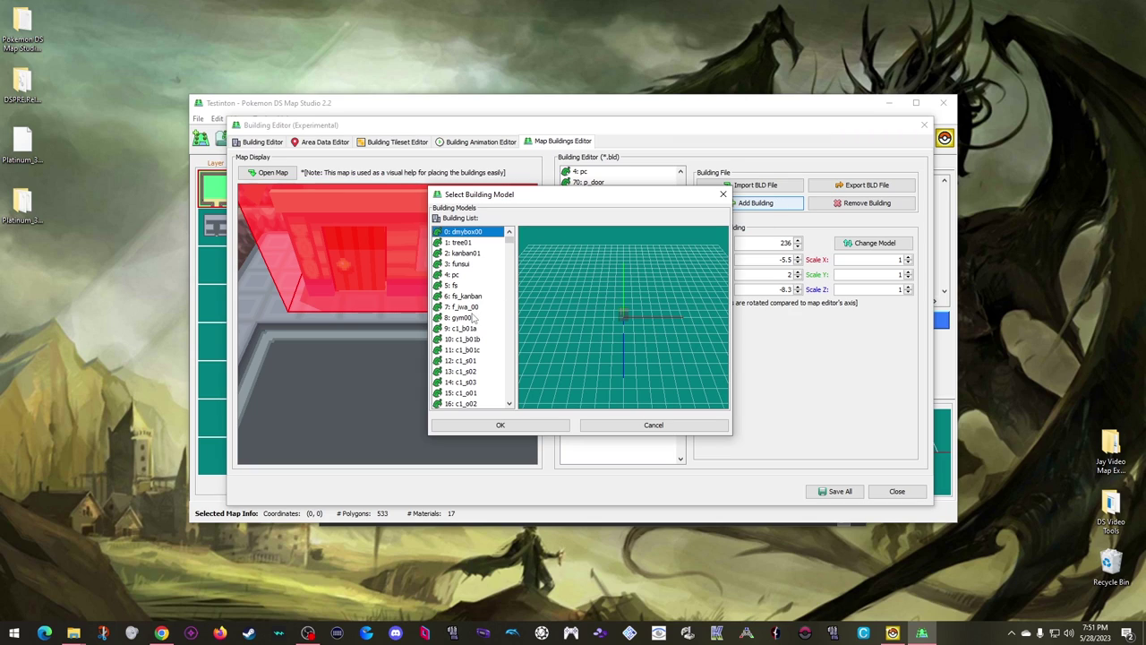
scroll(474, 322, down, 4)
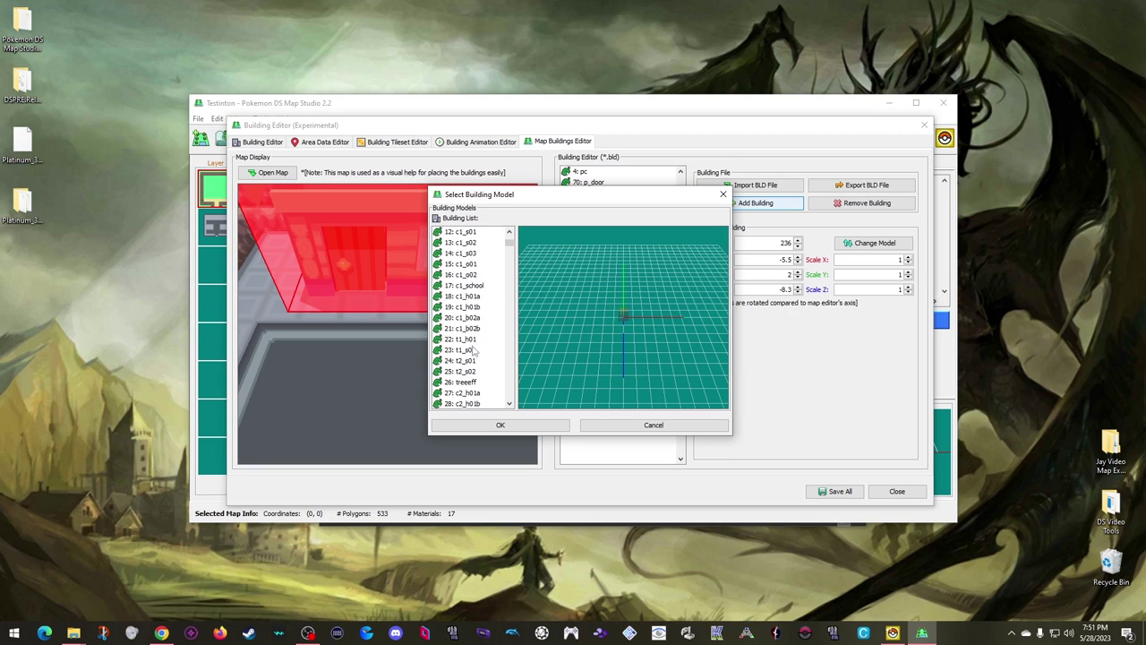
click(469, 350)
scroll(634, 304, up, 5)
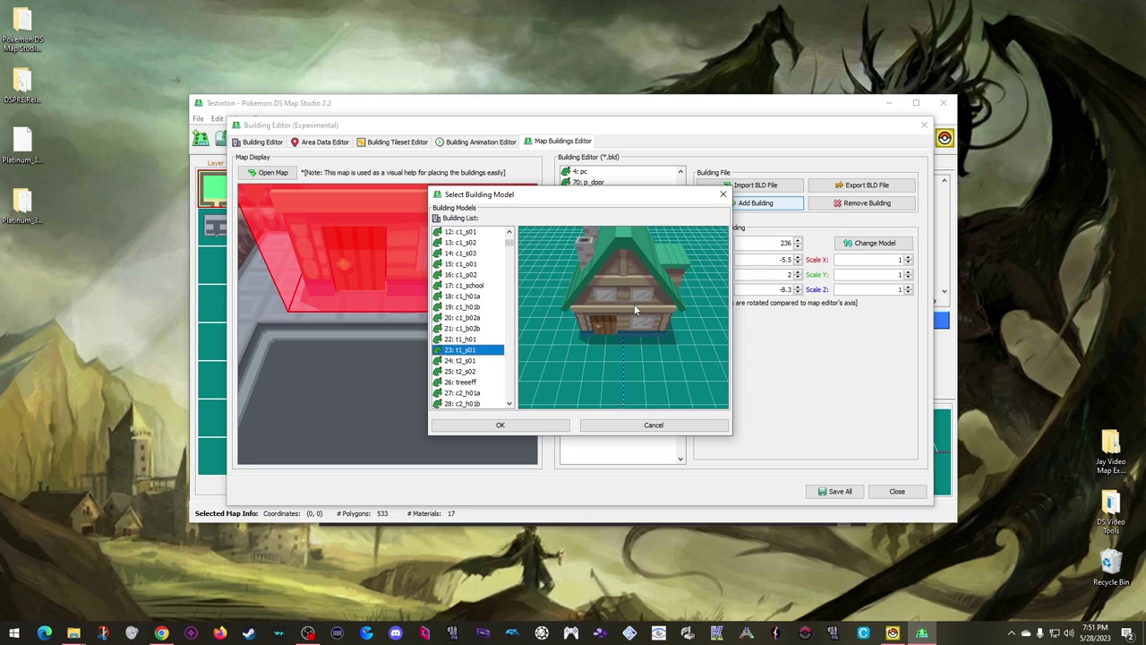
mouse_move(642, 320)
mouse_down()
mouse_move(638, 367)
mouse_move(640, 334)
mouse_up()
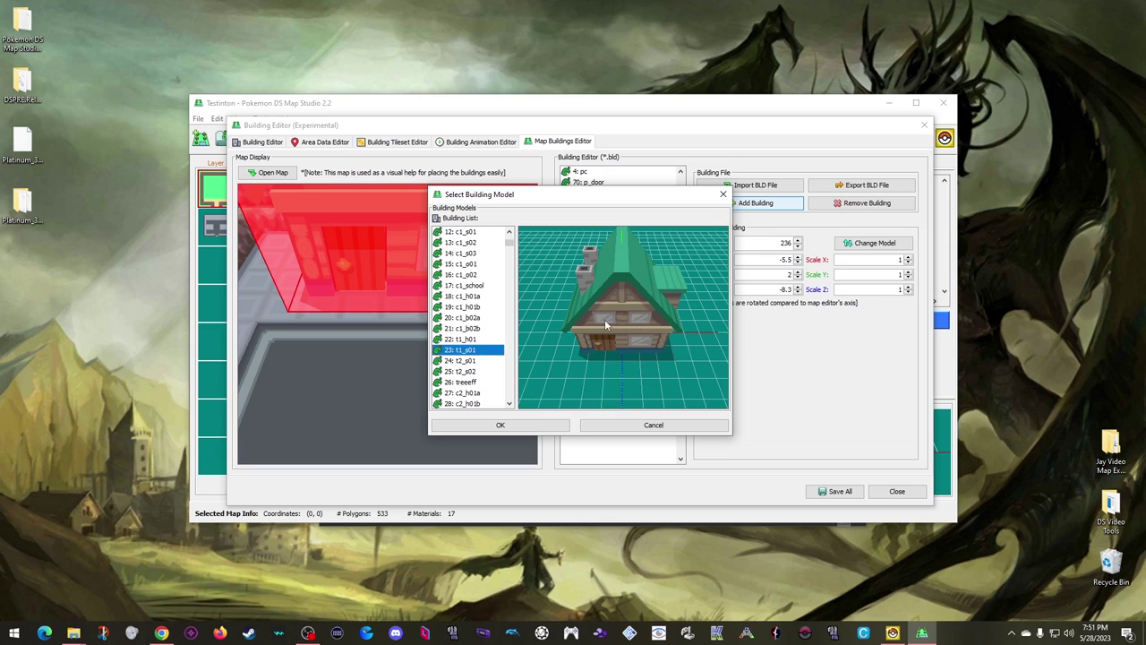
scroll(476, 341, down, 9)
scroll(477, 342, down, 6)
click(468, 341)
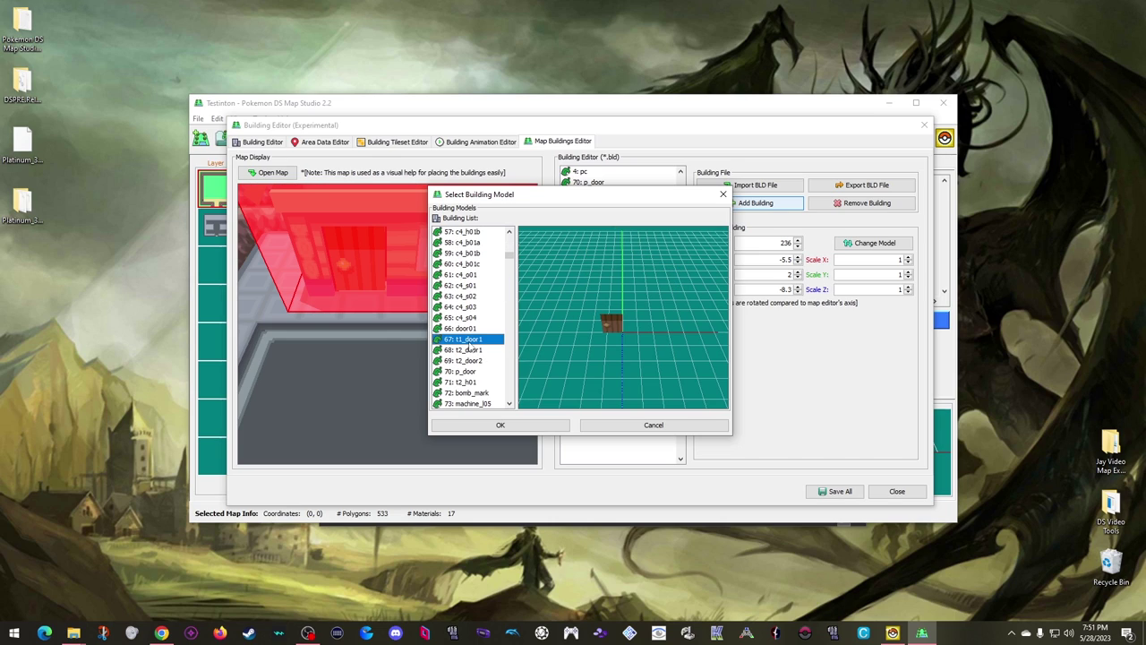
click(499, 426)
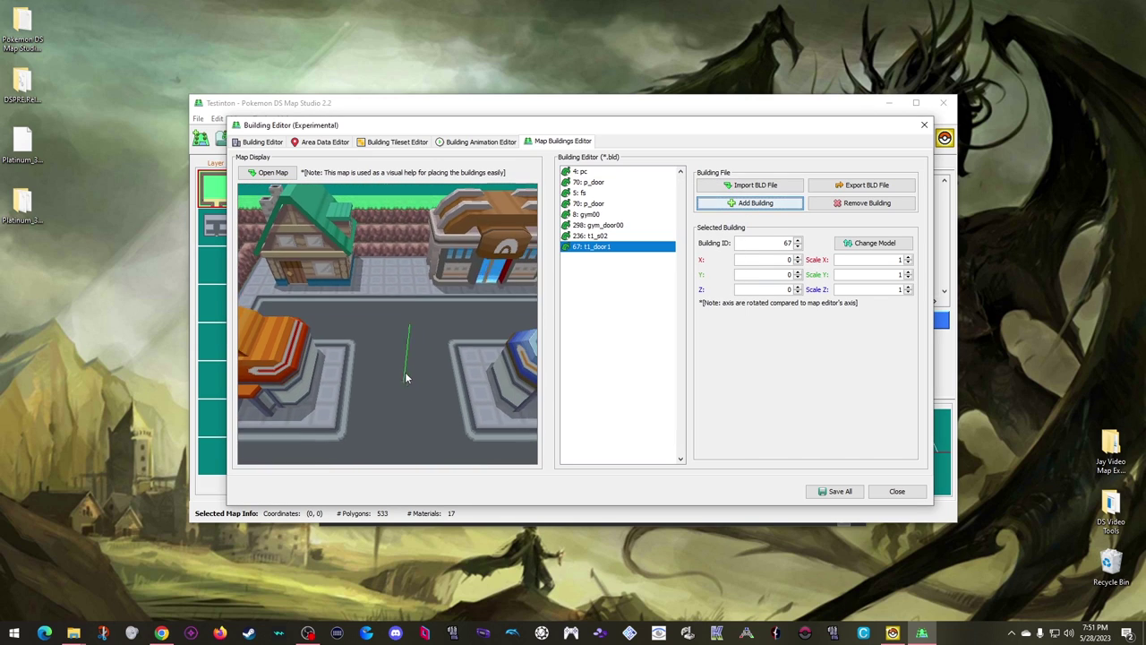
Place t1_door1 in the house's doorway at X -5.889, Y 2.039 and Z -7, and check its fit up close
click(797, 272)
click(797, 272)
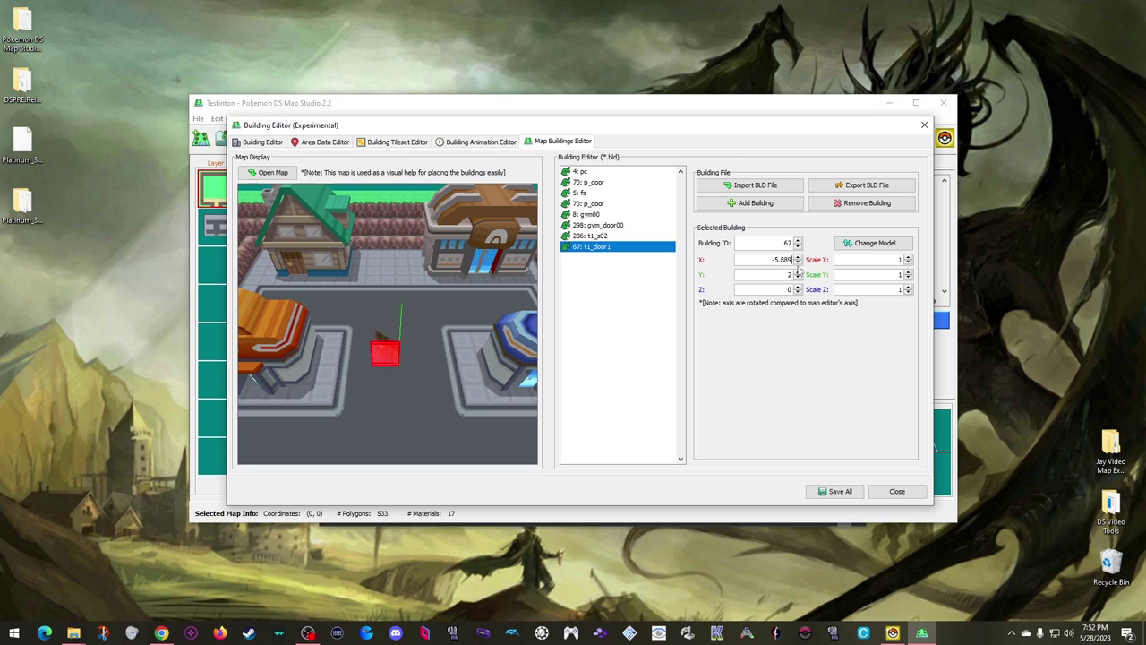
key(BackSpace)
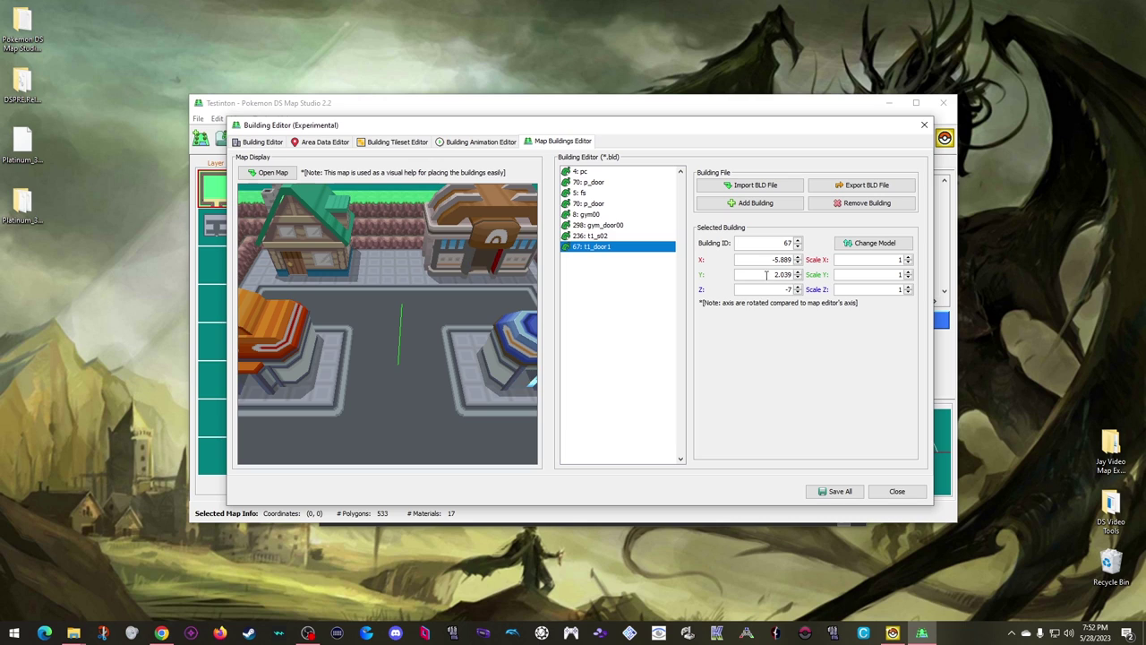
drag(369, 300, 419, 367)
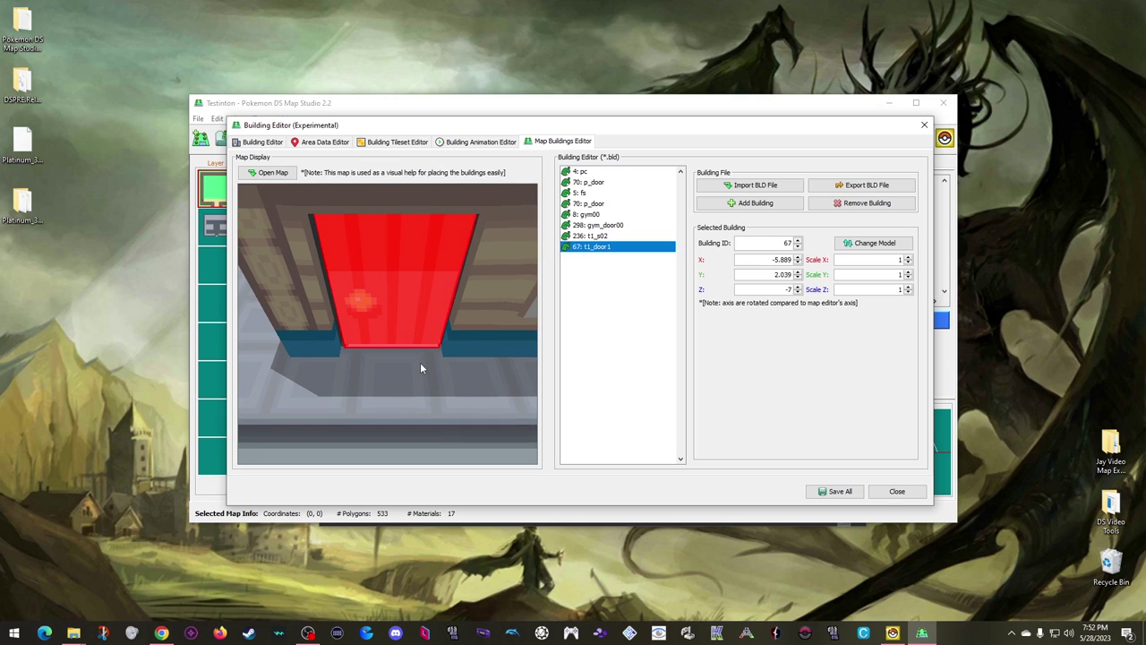
drag(420, 361, 421, 369)
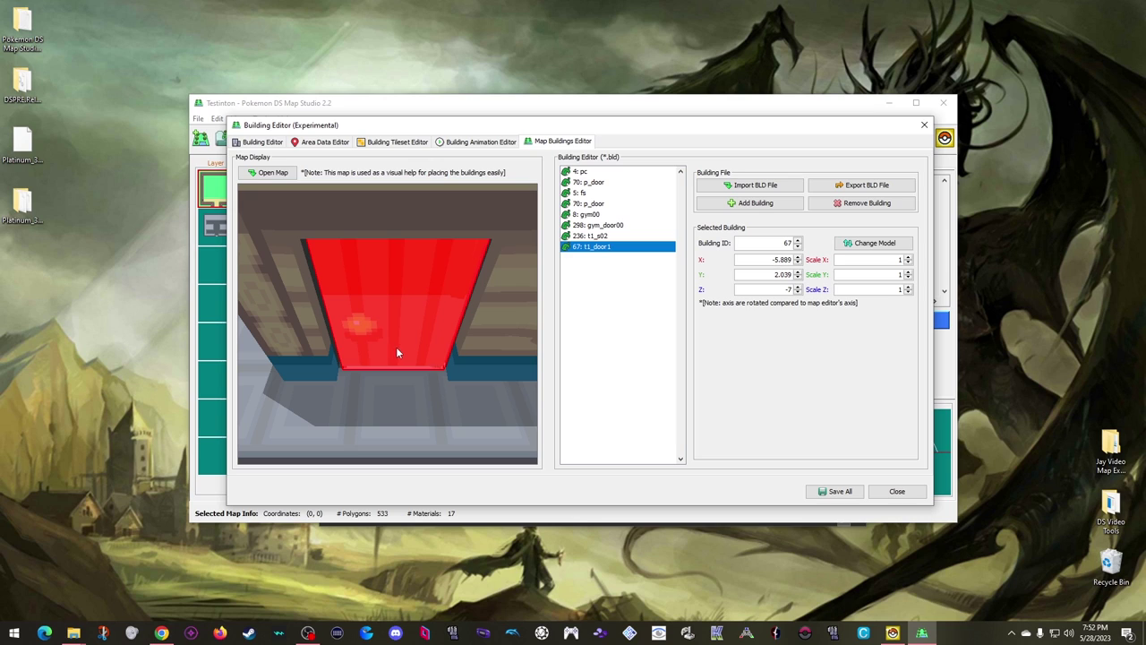
scroll(407, 355, down, 3)
scroll(406, 354, down, 2)
drag(407, 354, 400, 284)
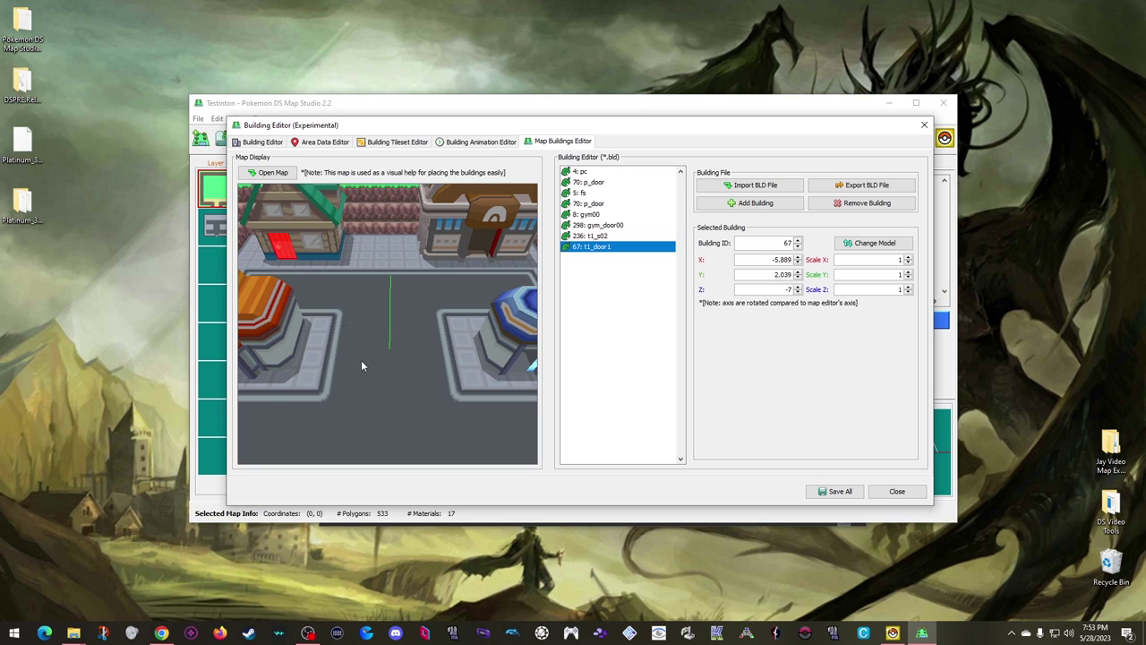
mouse_move(361, 360)
mouse_down()
mouse_move(432, 364)
mouse_move(369, 363)
mouse_up()
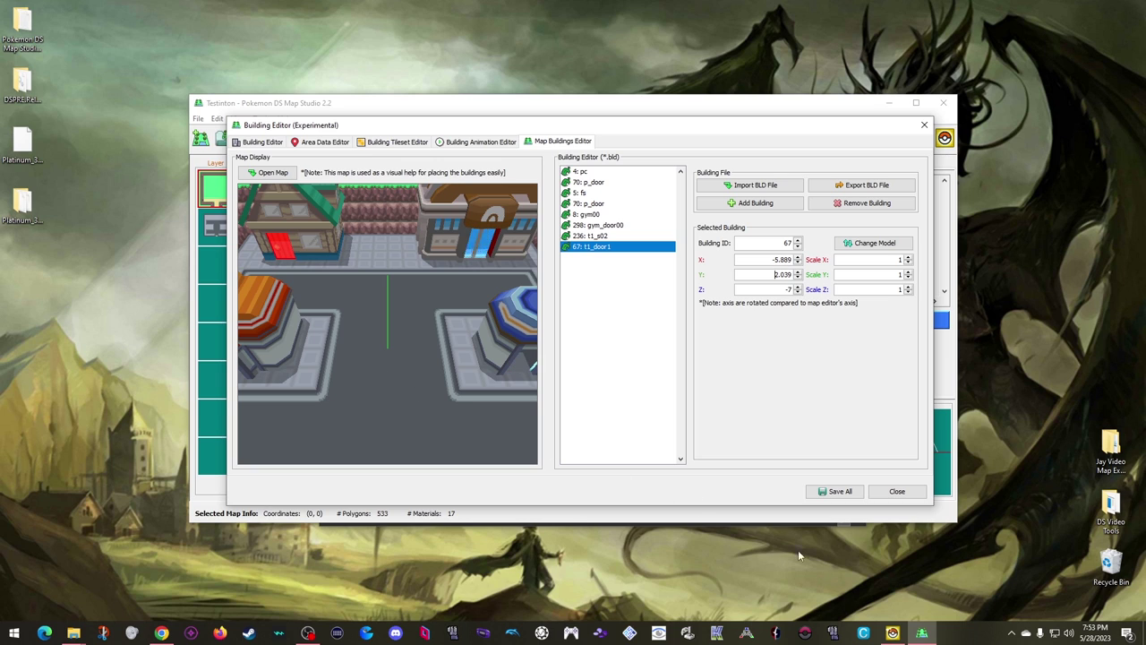
Switch to DS Pokémon Rom Editor Reloaded and search the map headers for "sandgem"
click(893, 632)
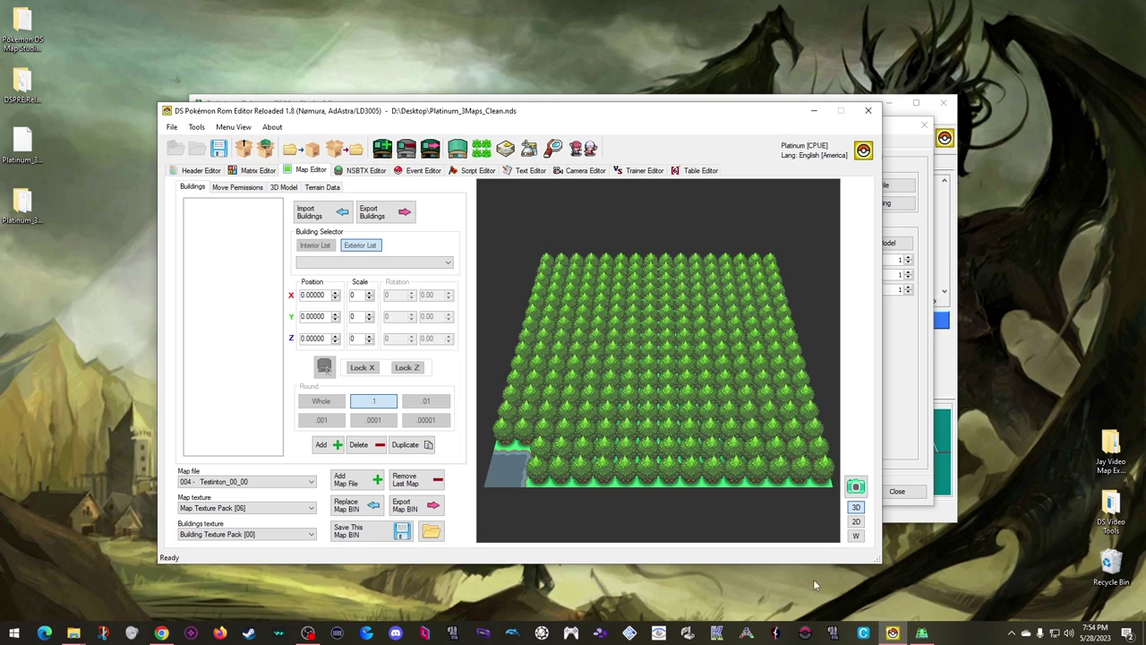
click(285, 482)
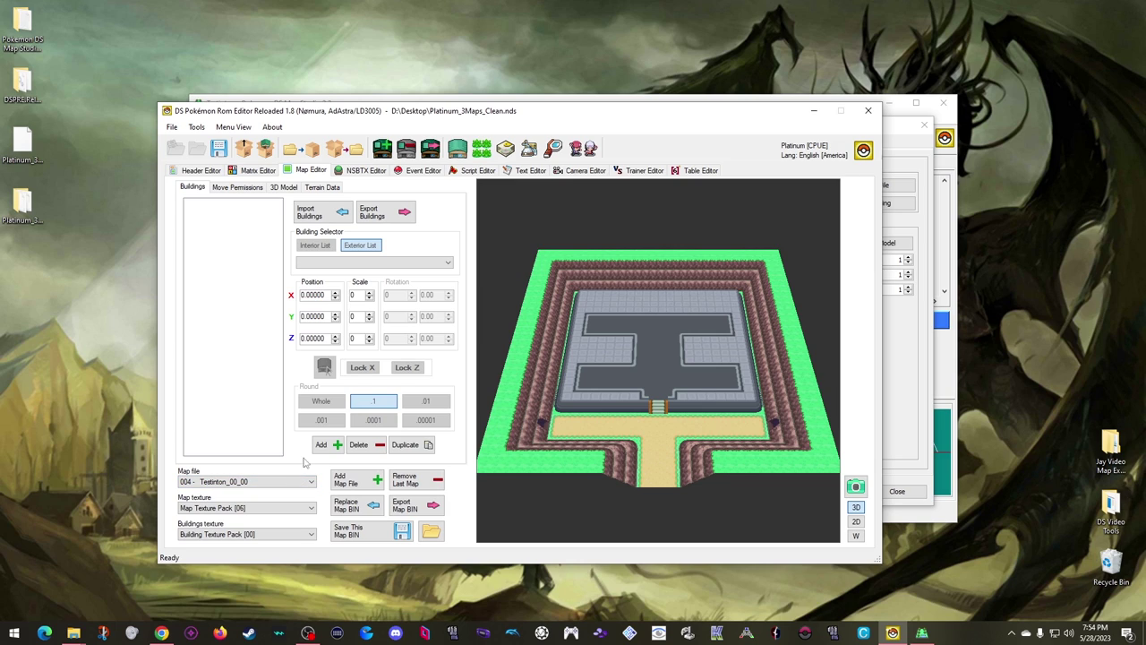
click(208, 171)
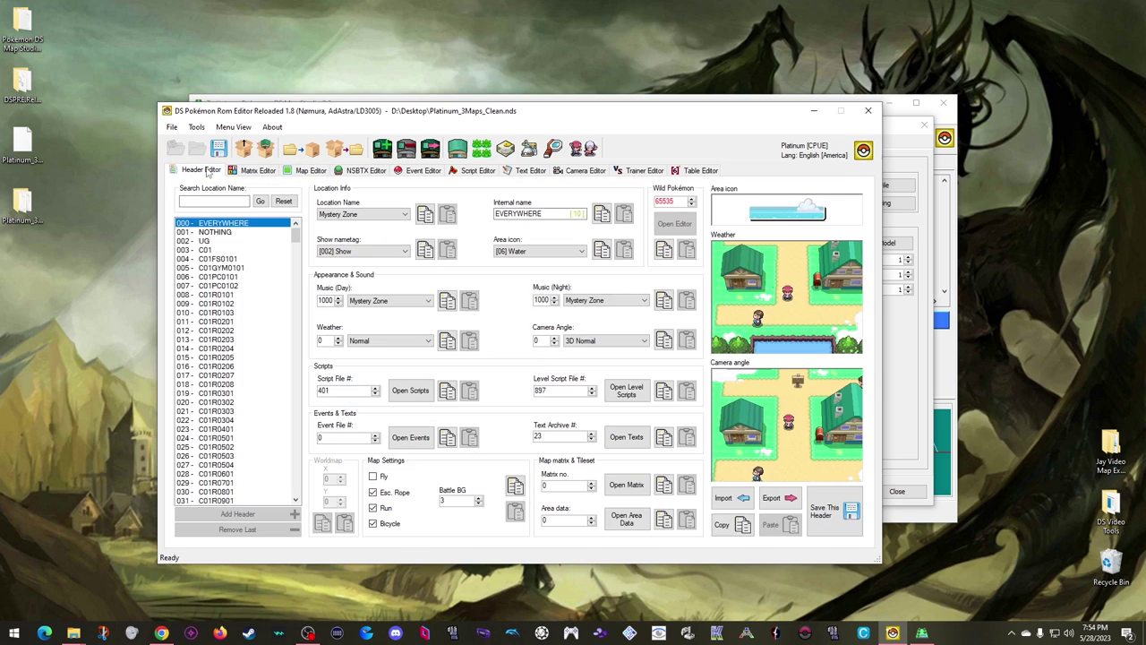
click(224, 203)
text(sandgem)
key(Return)
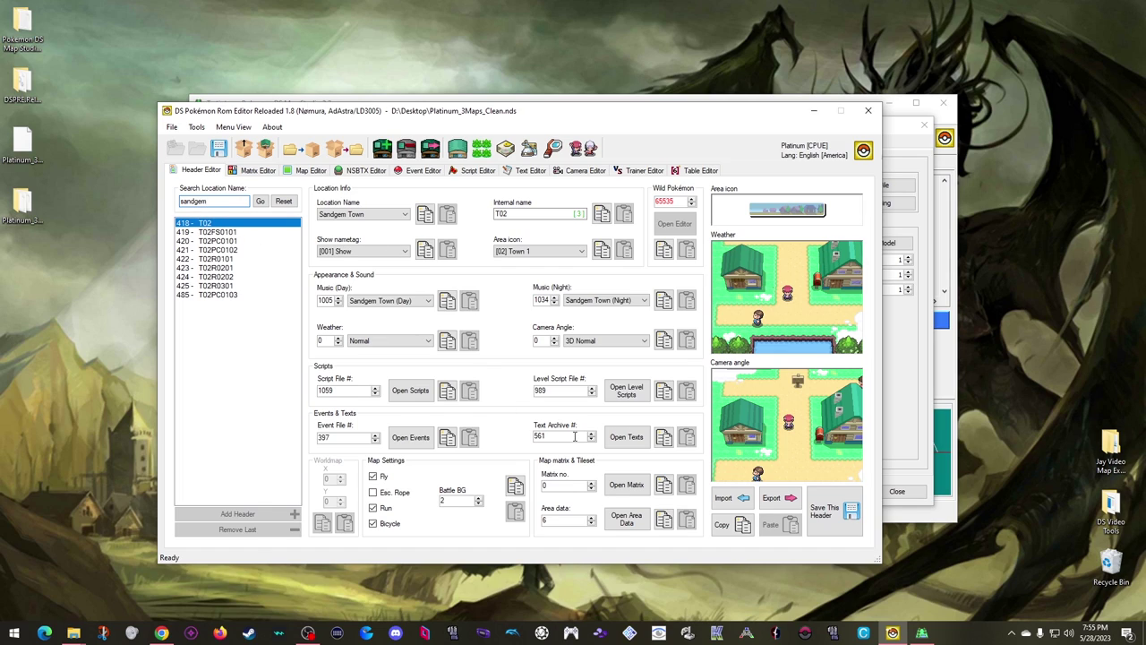
Open Sandgem Town's map 0007 from the main matrix and compare the positions of its pc building and p_door
click(630, 487)
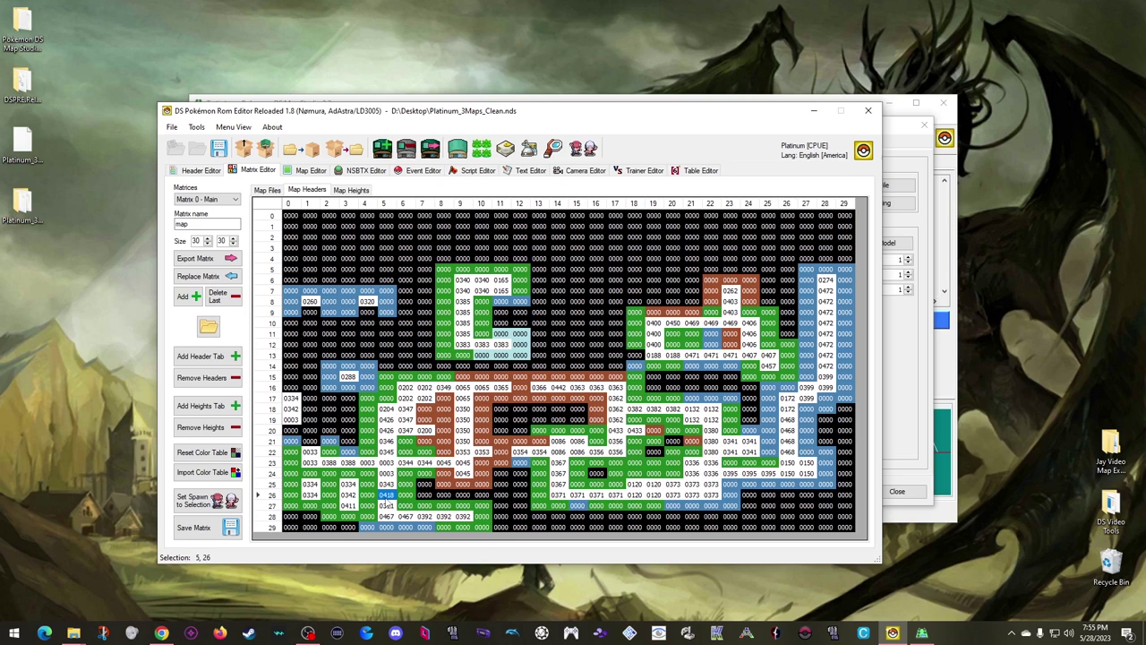
click(267, 190)
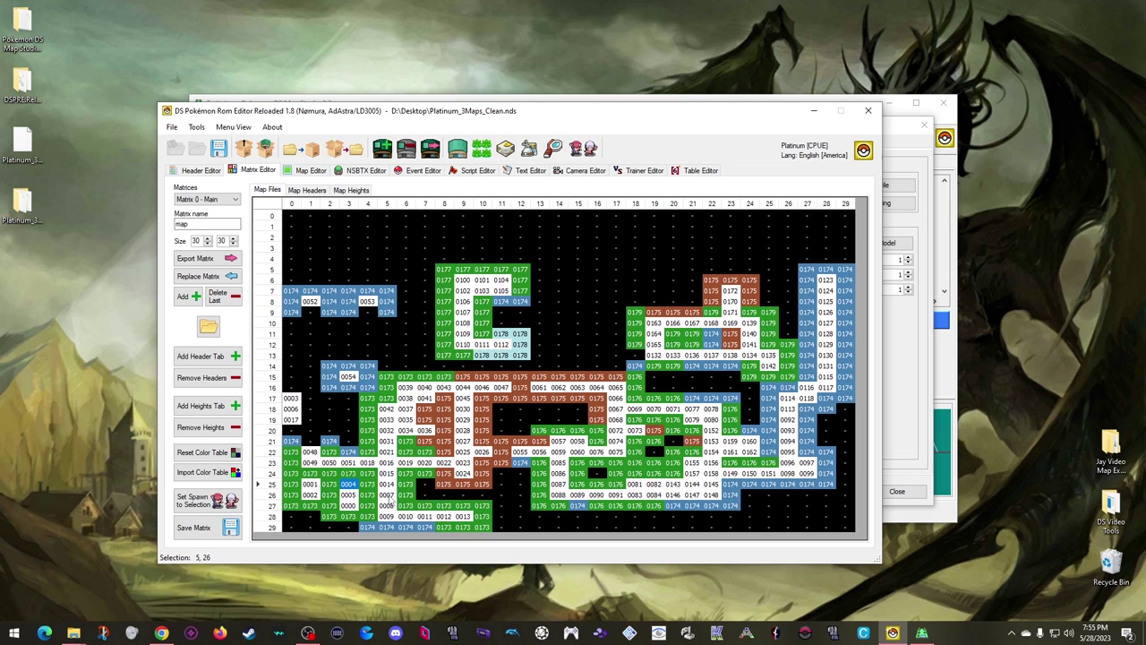
double_click(391, 500)
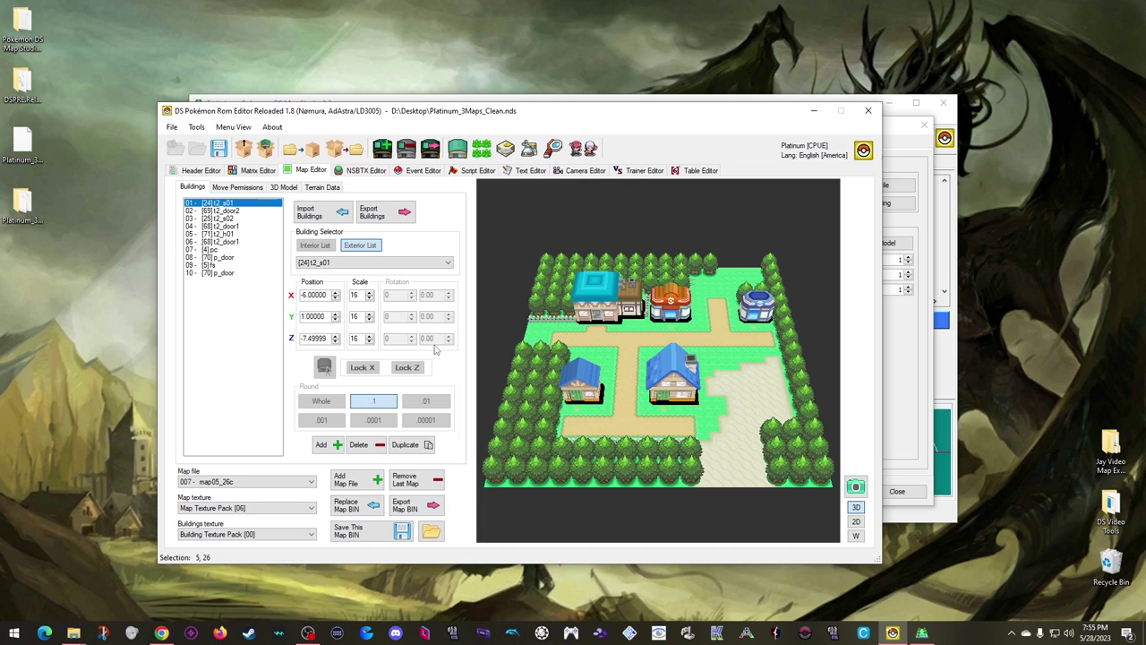
click(209, 251)
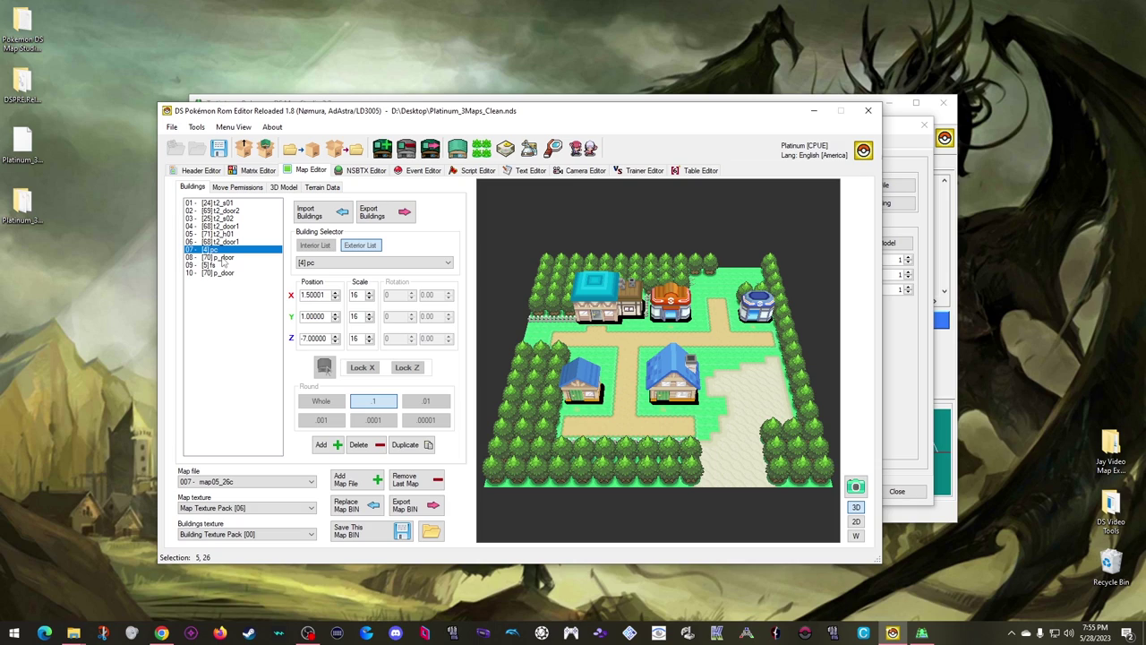
click(225, 260)
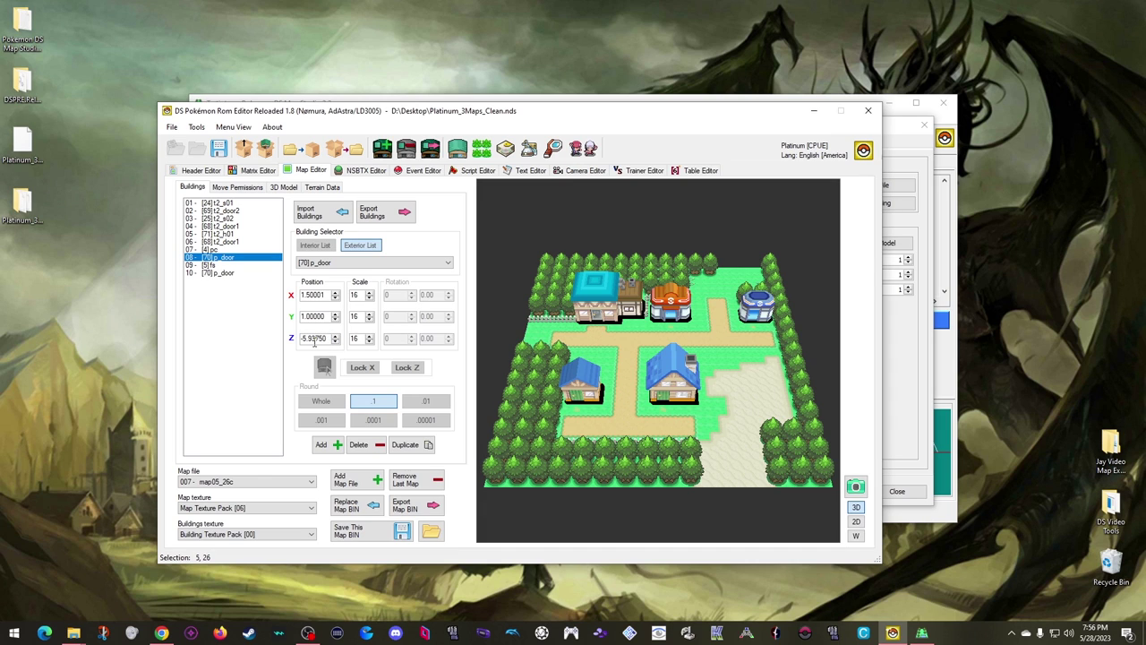
drag(526, 115, 726, 373)
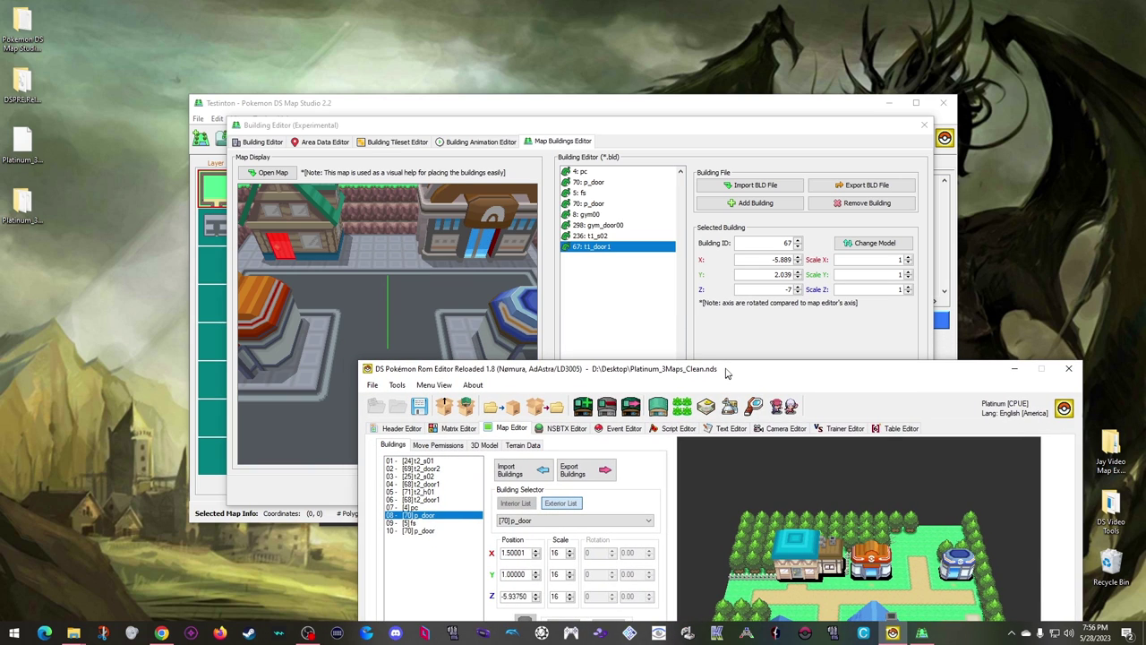
drag(726, 372, 577, 160)
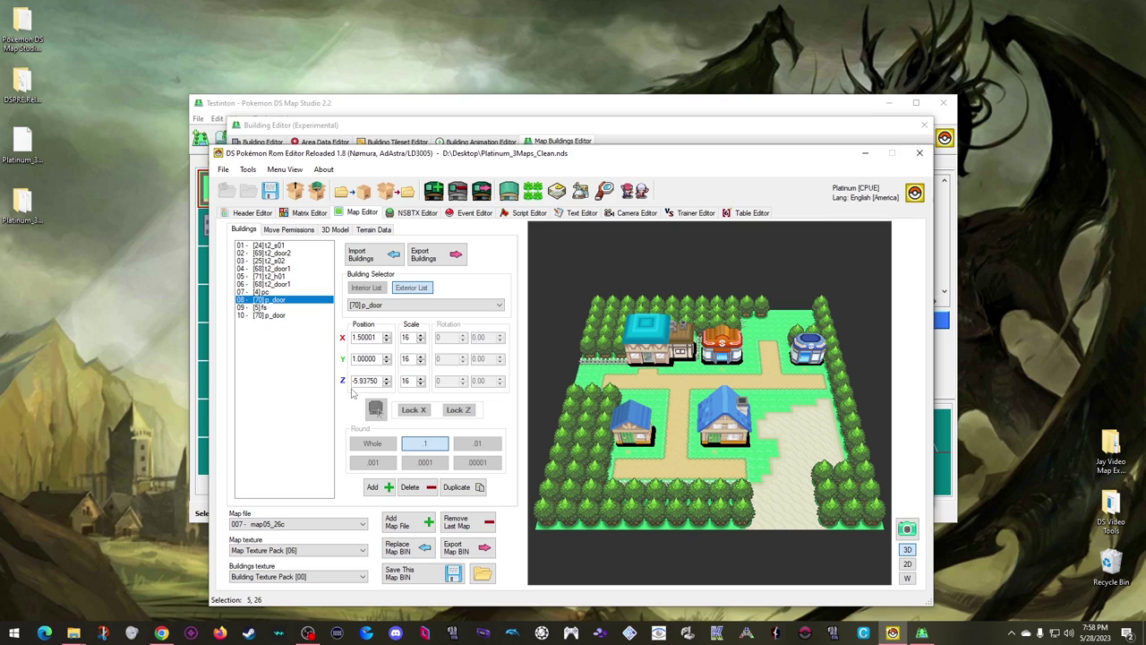
Search the map headers for "celestic" to find Celestic Town
click(244, 213)
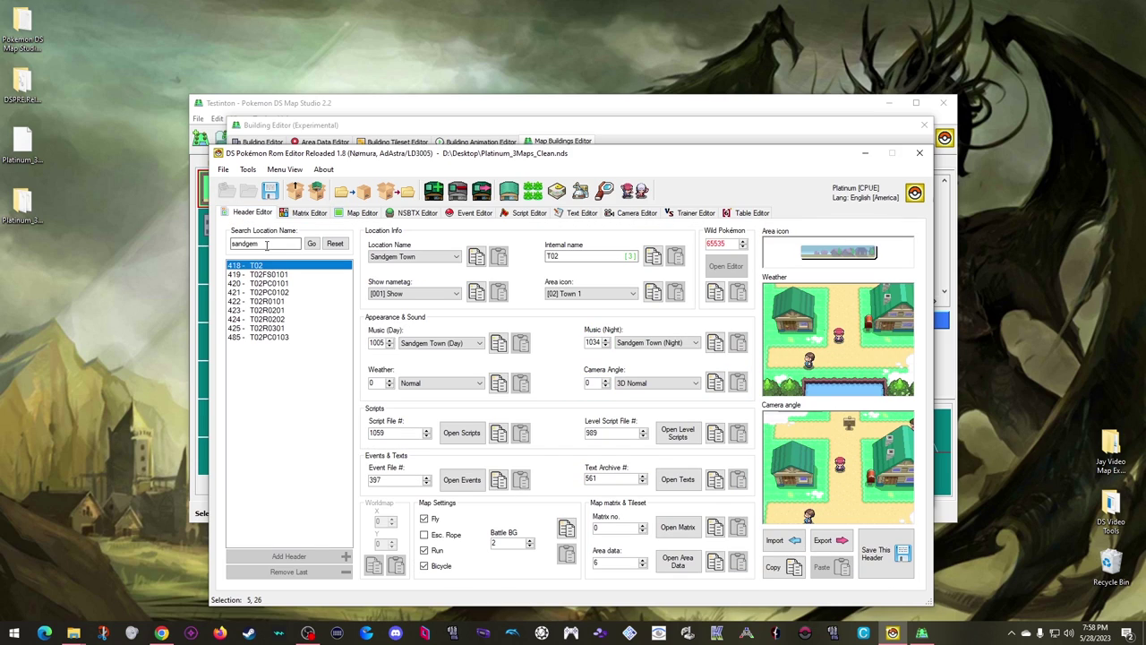
drag(266, 245, 221, 248)
text(celestic)
key(Return)
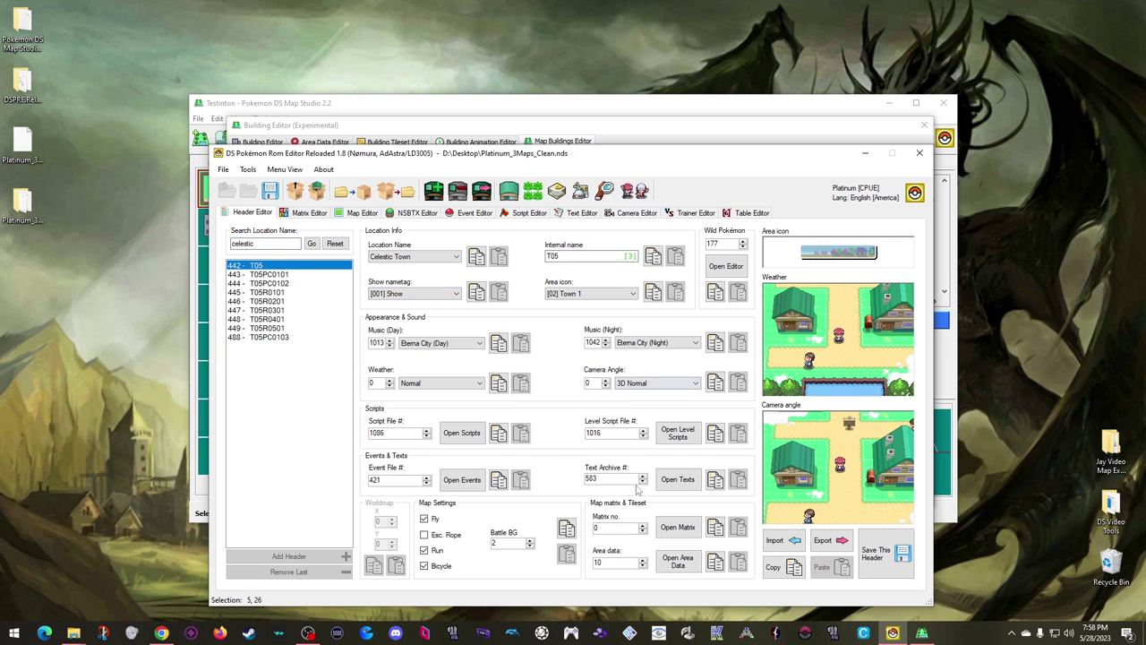
Open Celestic Town's map from the main matrix and compare the positions of its pc building and p_door
click(678, 528)
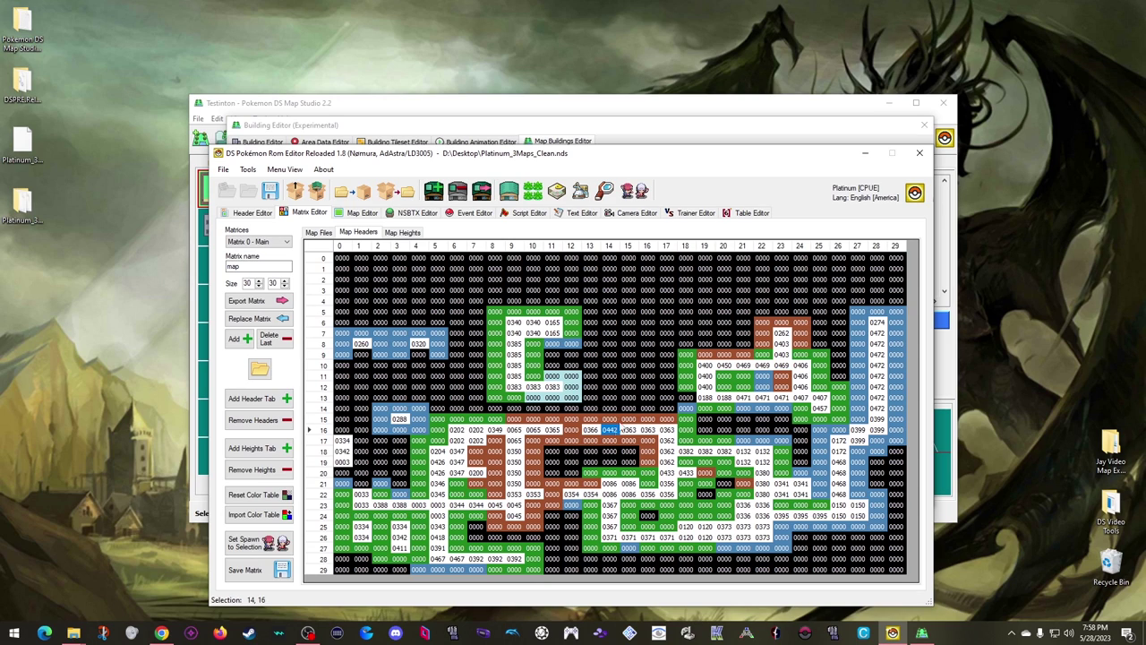
click(318, 232)
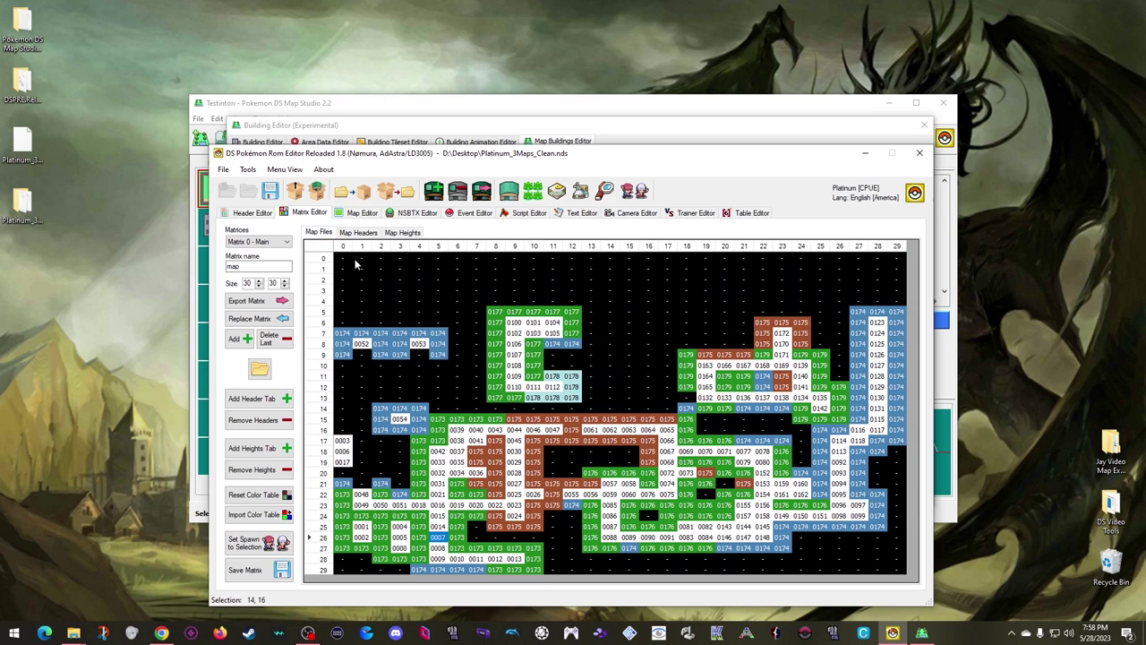
double_click(611, 430)
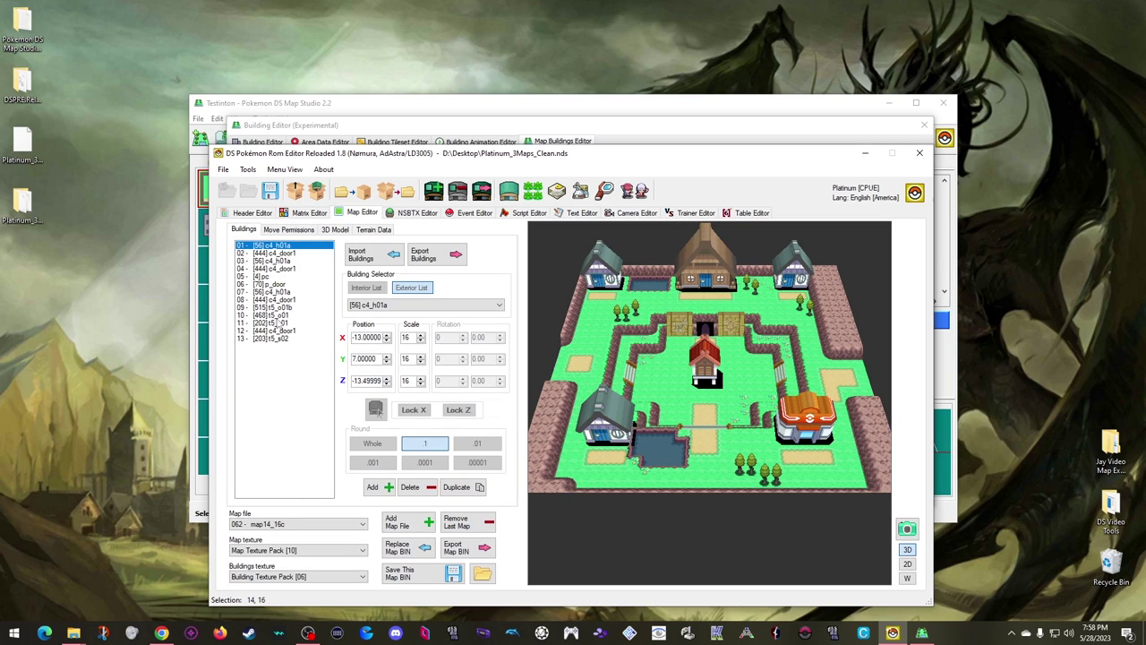
click(259, 277)
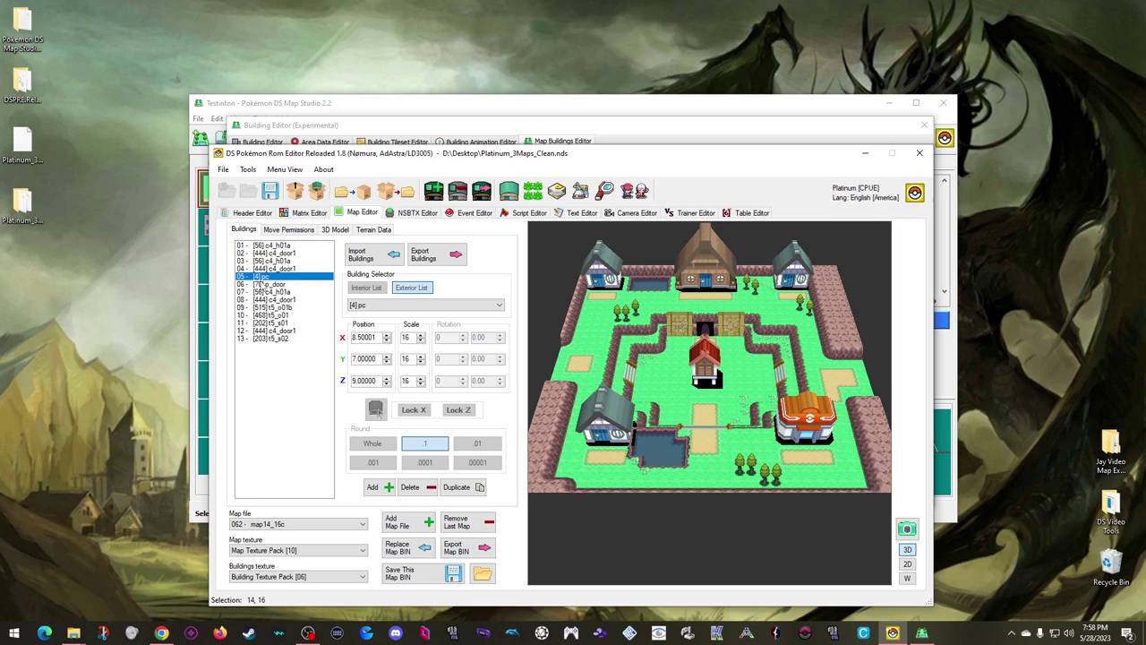
click(265, 283)
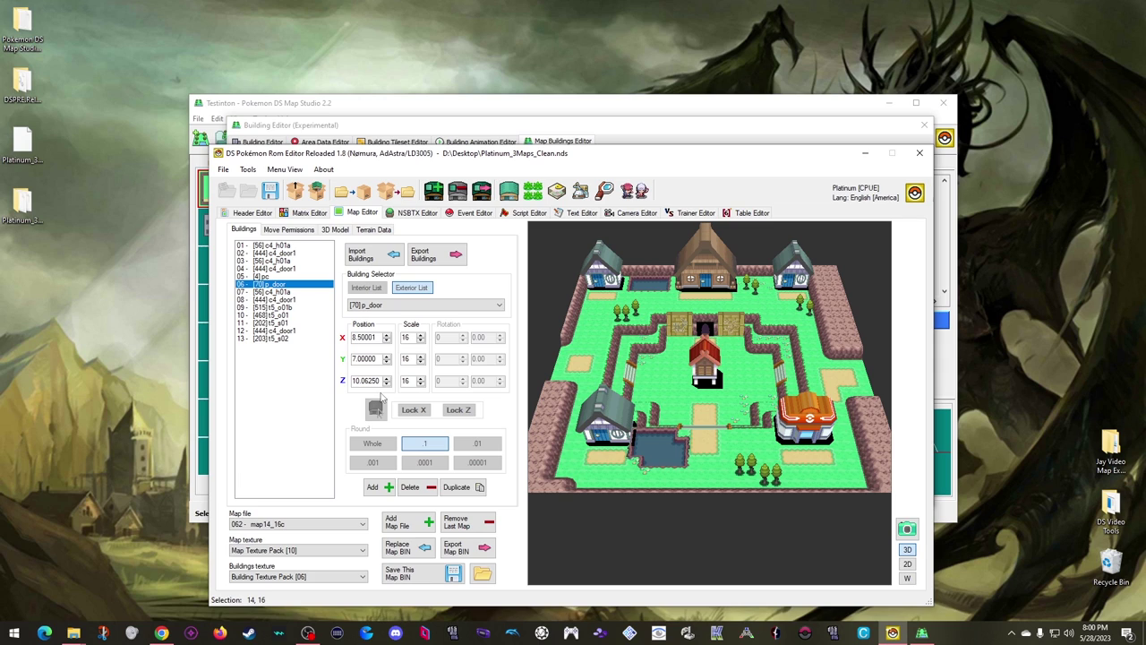
Return to Pokemon DS Map Studio, save all building files and close the Building Editor
click(865, 154)
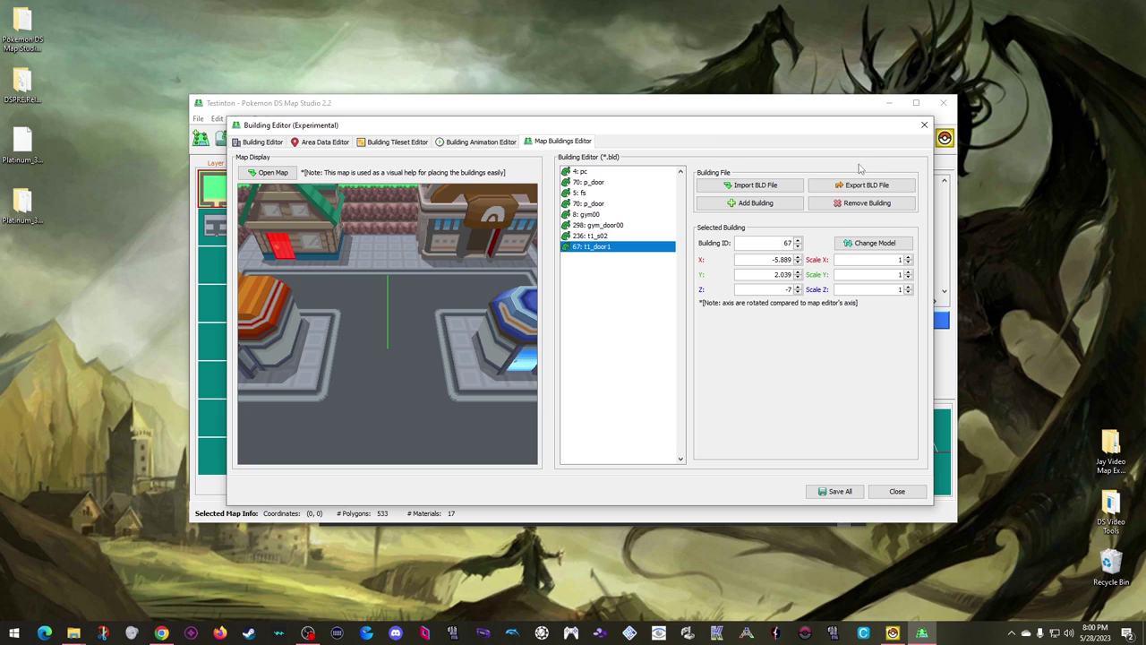
click(838, 491)
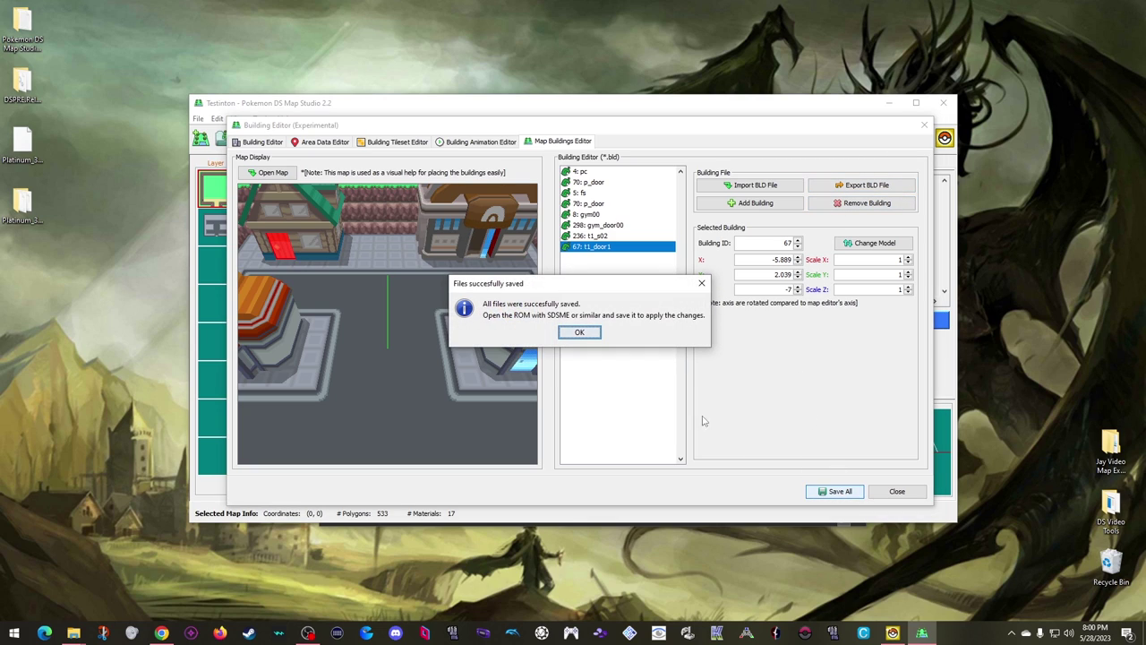
click(580, 332)
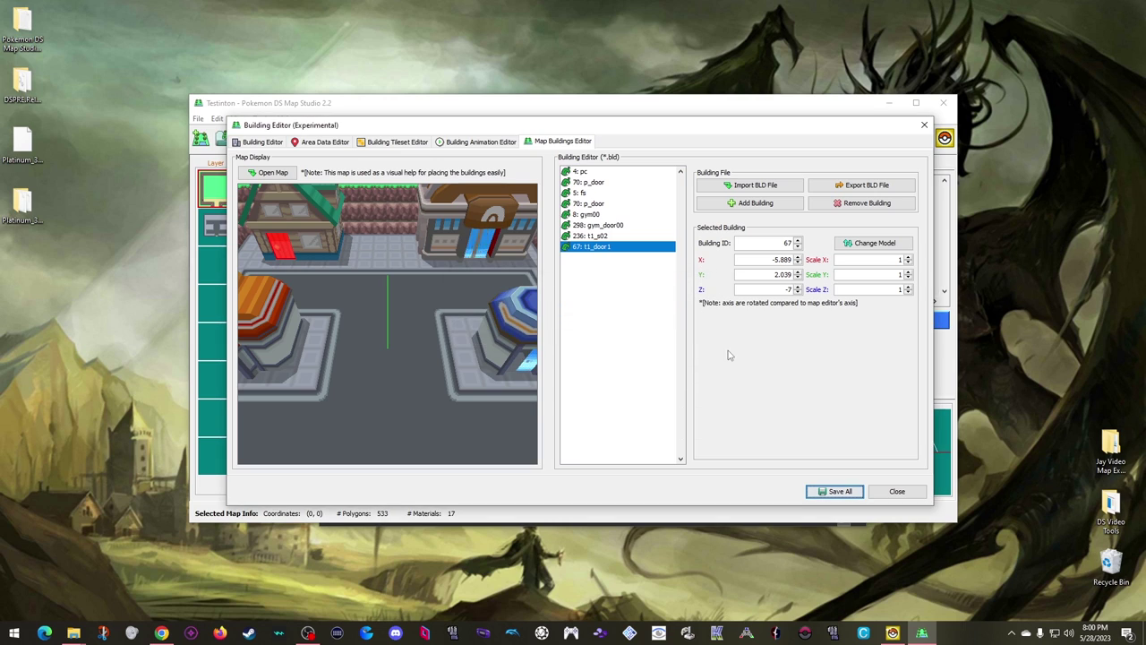
click(896, 492)
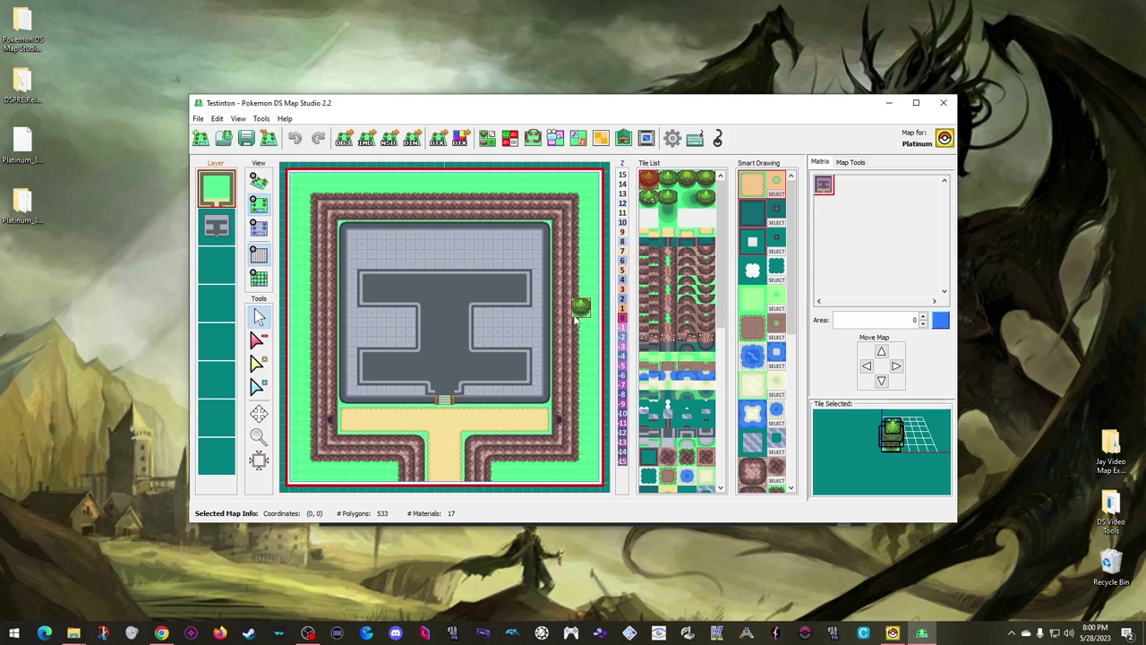
Open the Collision Editor and paint type 80 on the collision layer over the four building footprints in the paved plaza
click(513, 140)
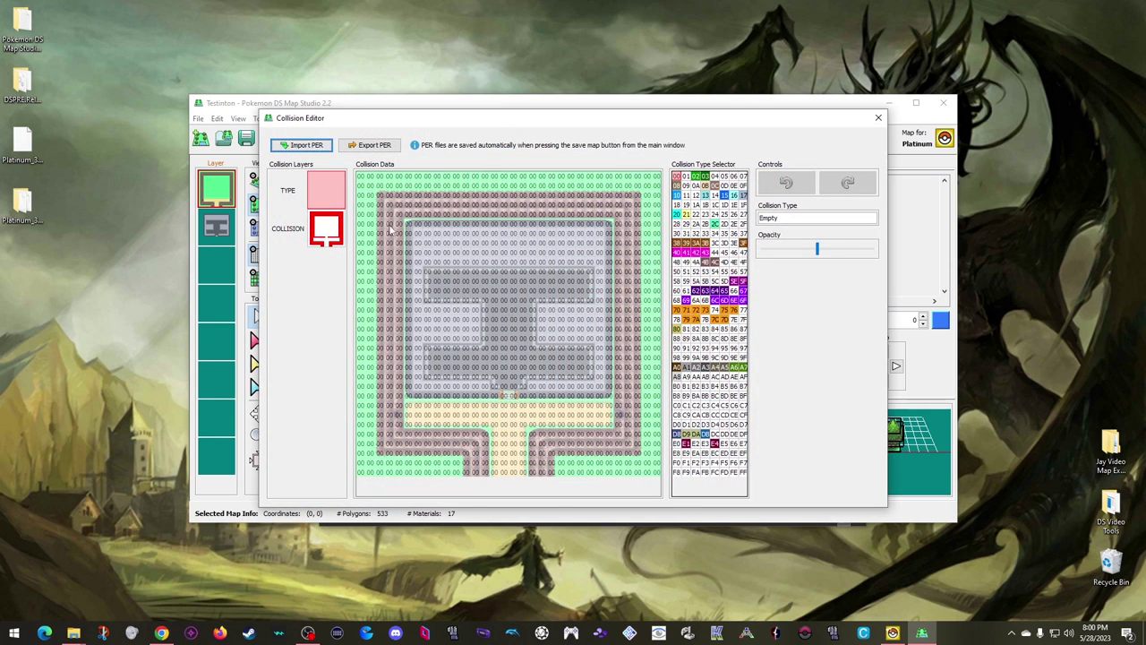
click(328, 236)
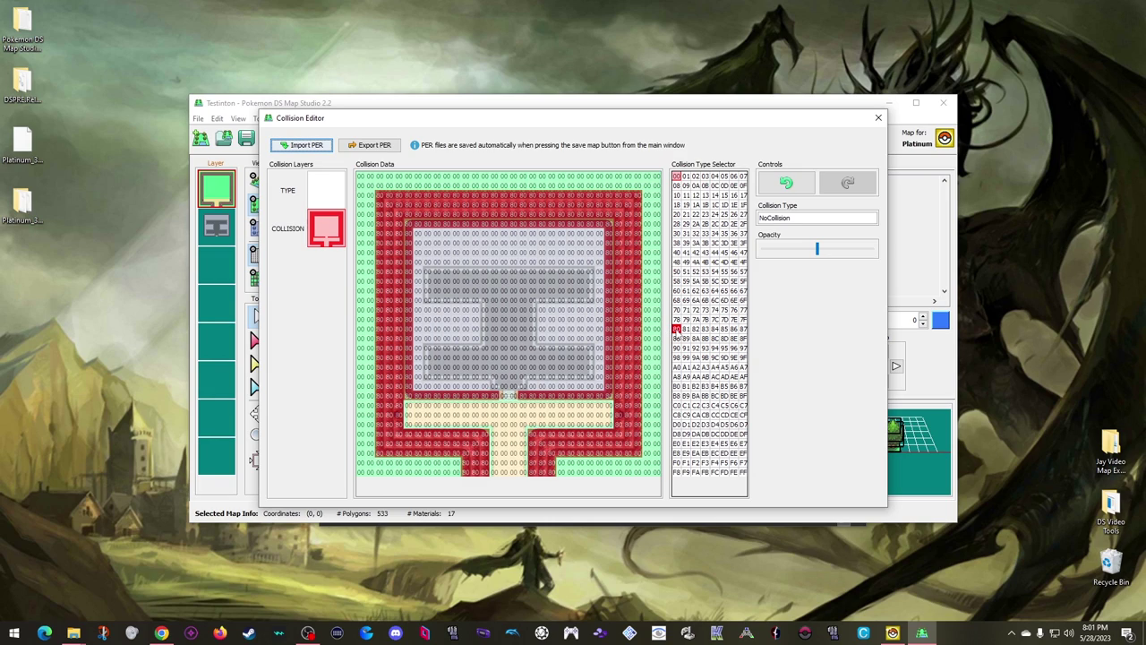
click(678, 332)
click(438, 264)
mouse_move(437, 265)
mouse_down()
mouse_move(447, 235)
mouse_move(475, 236)
mouse_move(475, 264)
mouse_move(452, 262)
mouse_move(448, 250)
mouse_move(466, 240)
mouse_move(452, 244)
mouse_up()
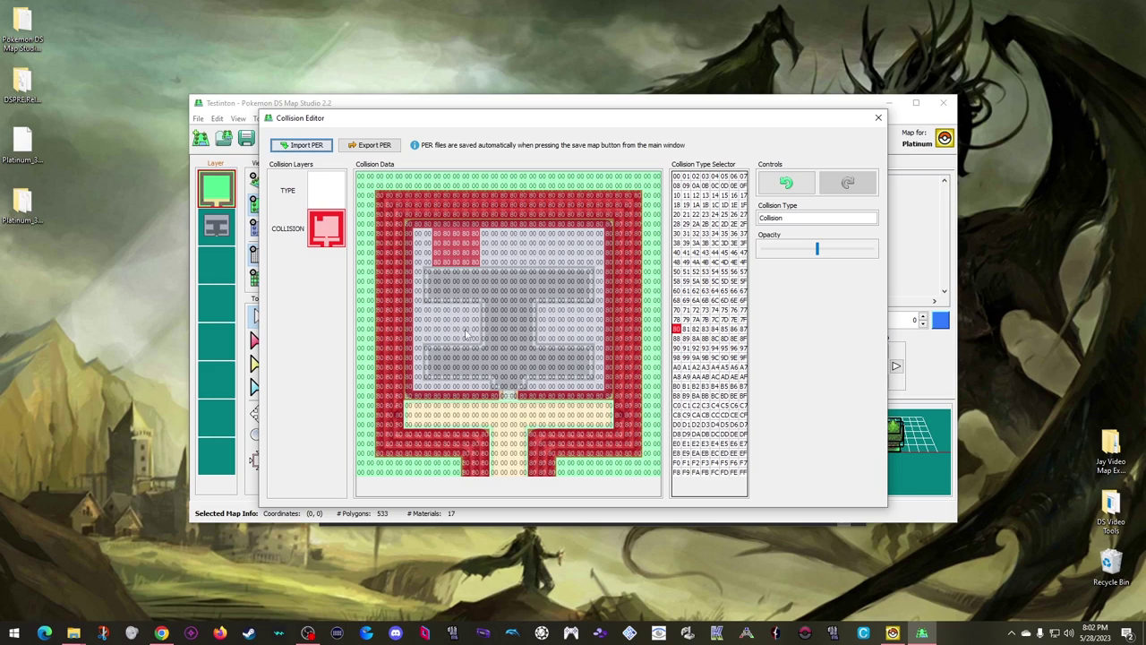
mouse_move(467, 340)
mouse_down()
mouse_move(464, 312)
mouse_move(429, 313)
mouse_move(428, 339)
mouse_move(457, 340)
mouse_move(459, 319)
mouse_move(437, 328)
mouse_move(449, 332)
mouse_up()
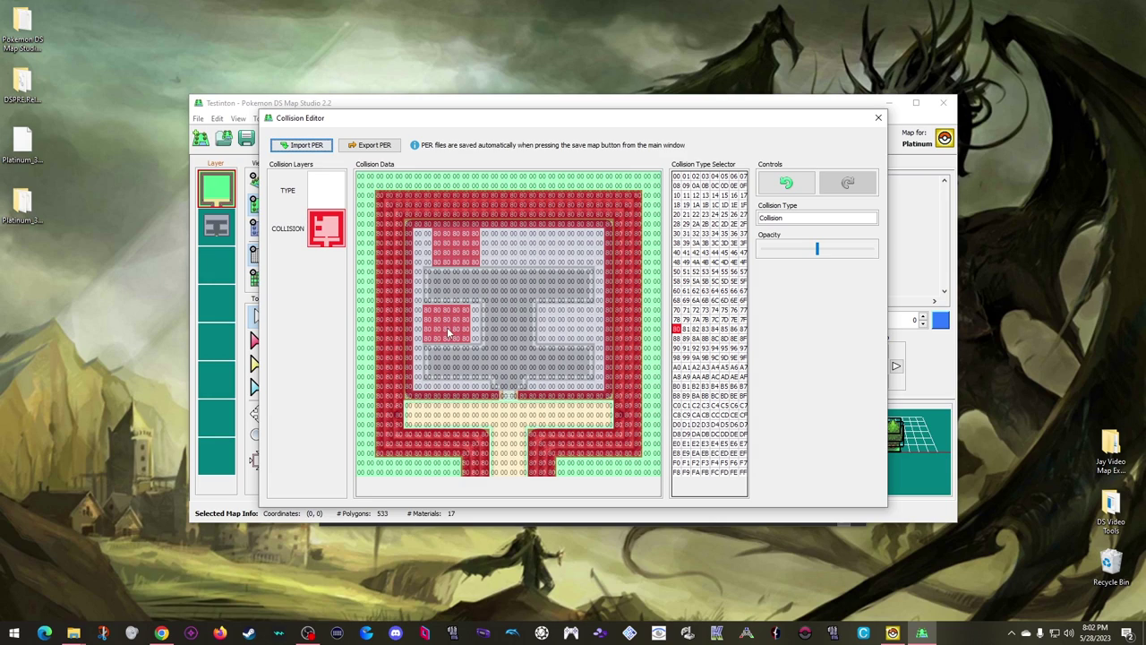
click(550, 331)
mouse_move(552, 333)
mouse_down()
mouse_move(552, 309)
mouse_move(584, 312)
mouse_move(580, 340)
mouse_move(560, 336)
mouse_move(566, 325)
mouse_up()
mouse_move(591, 267)
mouse_down()
mouse_move(590, 234)
mouse_move(535, 238)
mouse_move(535, 258)
mouse_move(585, 263)
mouse_move(541, 243)
mouse_move(573, 254)
mouse_move(564, 254)
mouse_up()
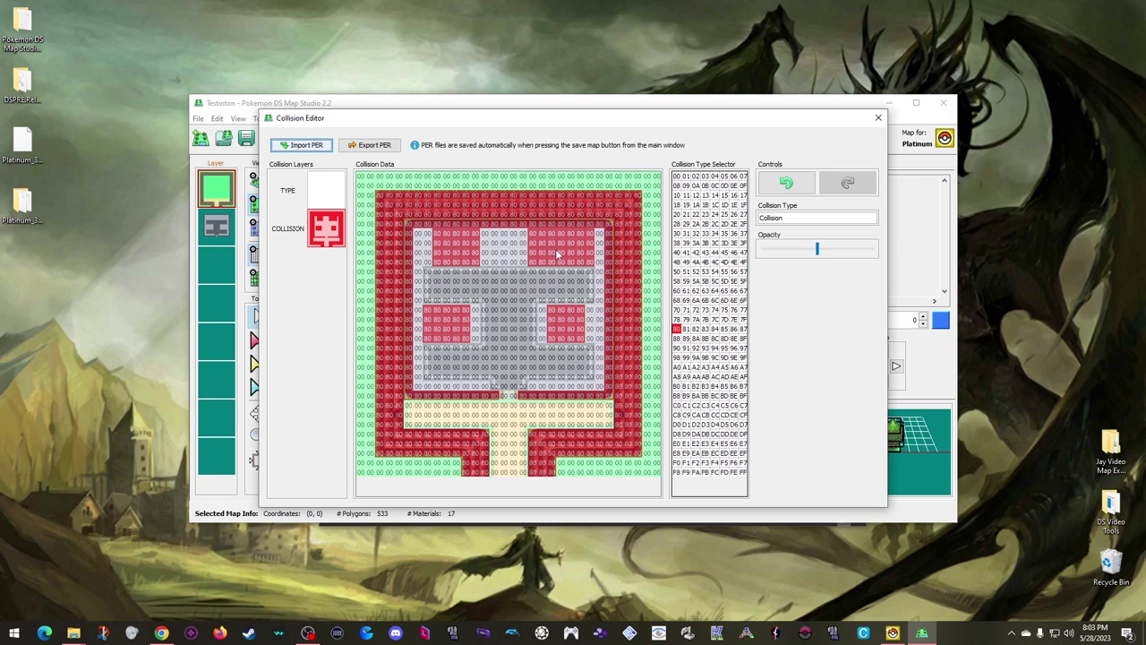
Place WarpDoor type 69 on the type layer at the door tile of each of the four buildings
click(334, 191)
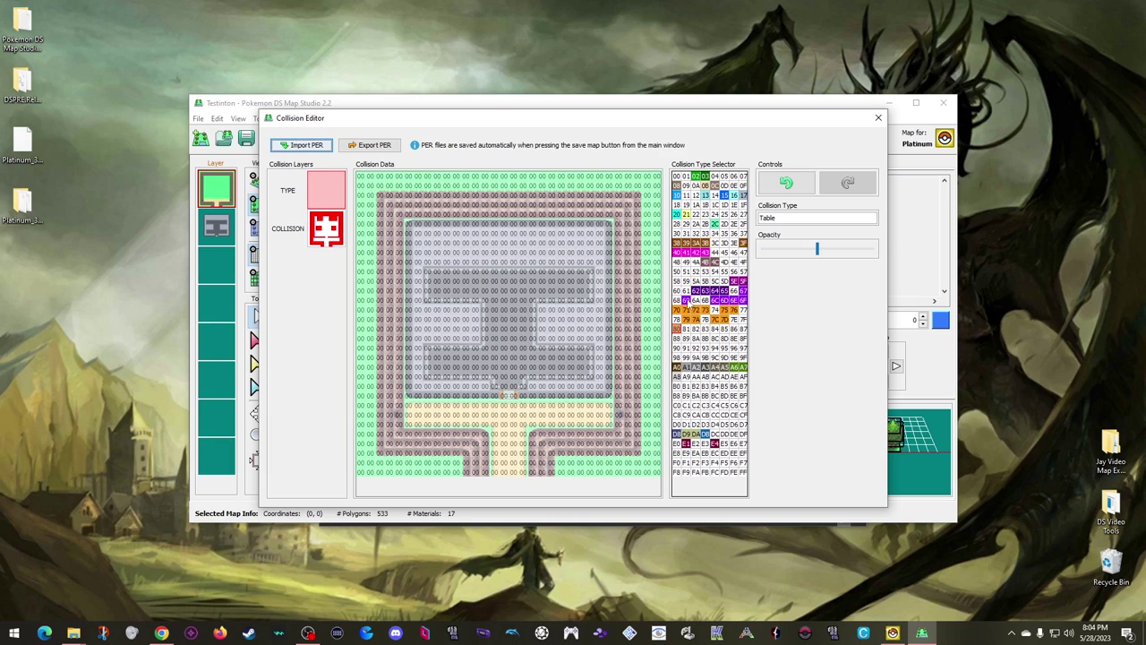
click(674, 324)
click(445, 261)
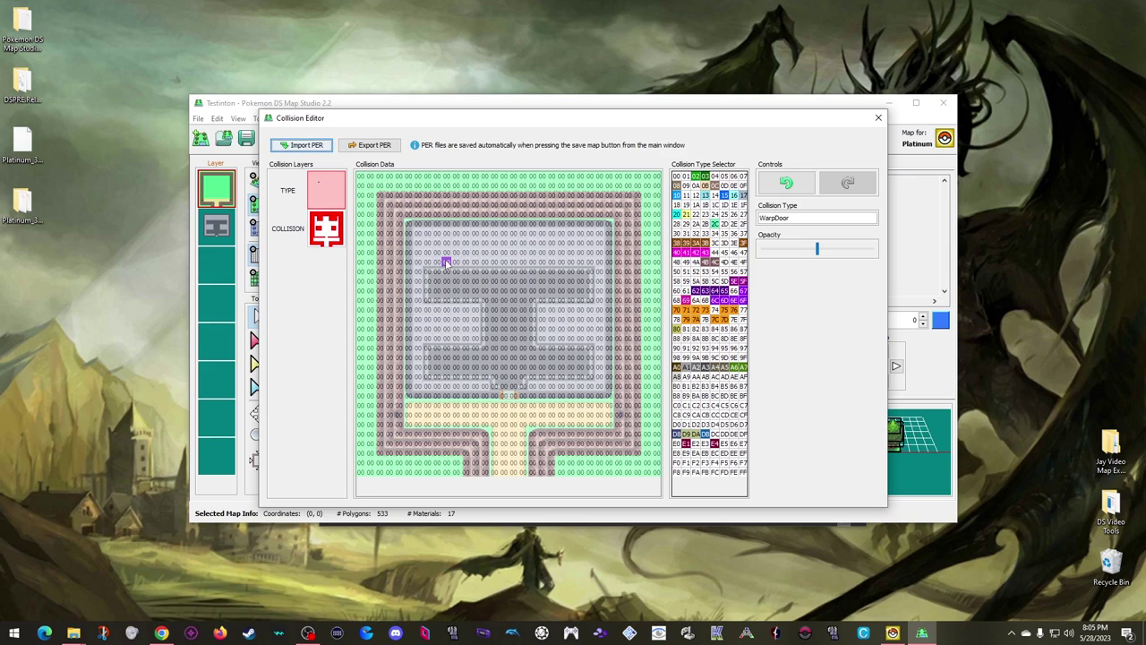
click(447, 338)
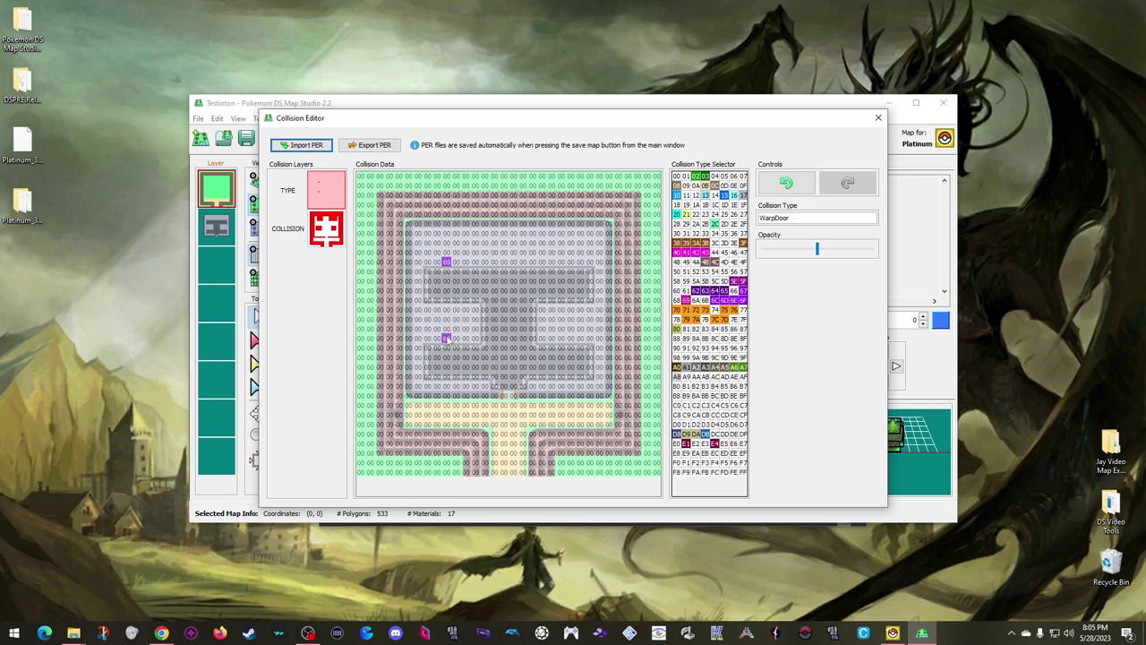
click(560, 339)
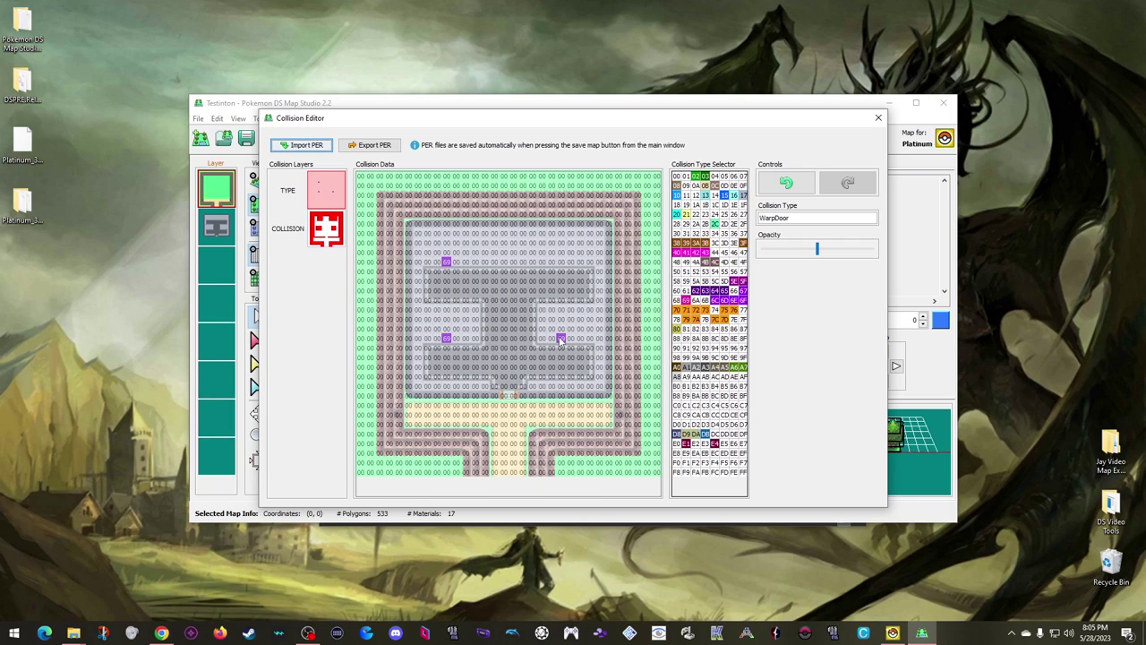
click(560, 262)
Mark the cave entrances along the sand path with types 63 and 6D on the west side, 6C and 62 on the east
click(705, 293)
click(723, 301)
click(408, 417)
click(408, 417)
click(714, 302)
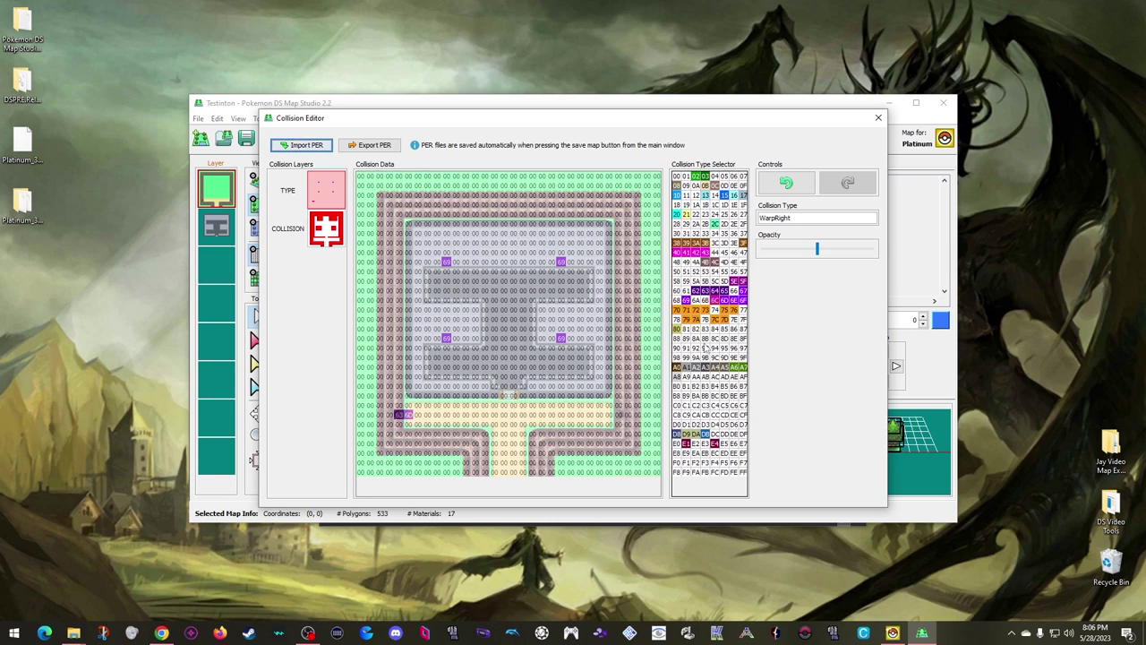
click(610, 415)
click(703, 291)
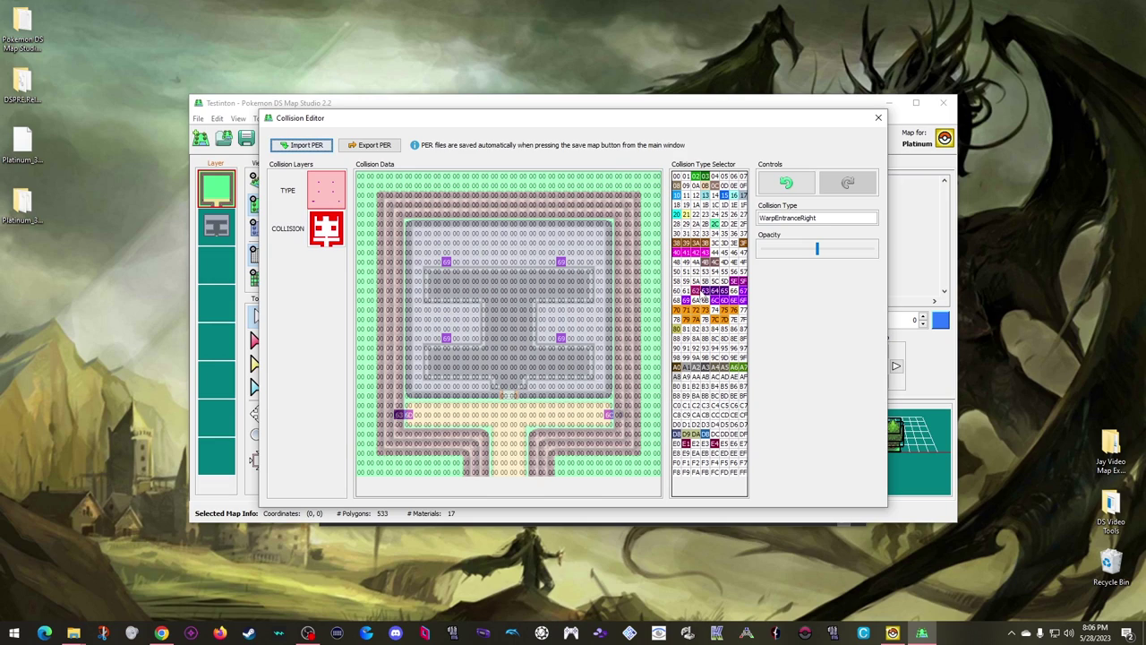
click(616, 416)
Check the collision layer, close the Collision Editor and export all maps' binary files
click(340, 234)
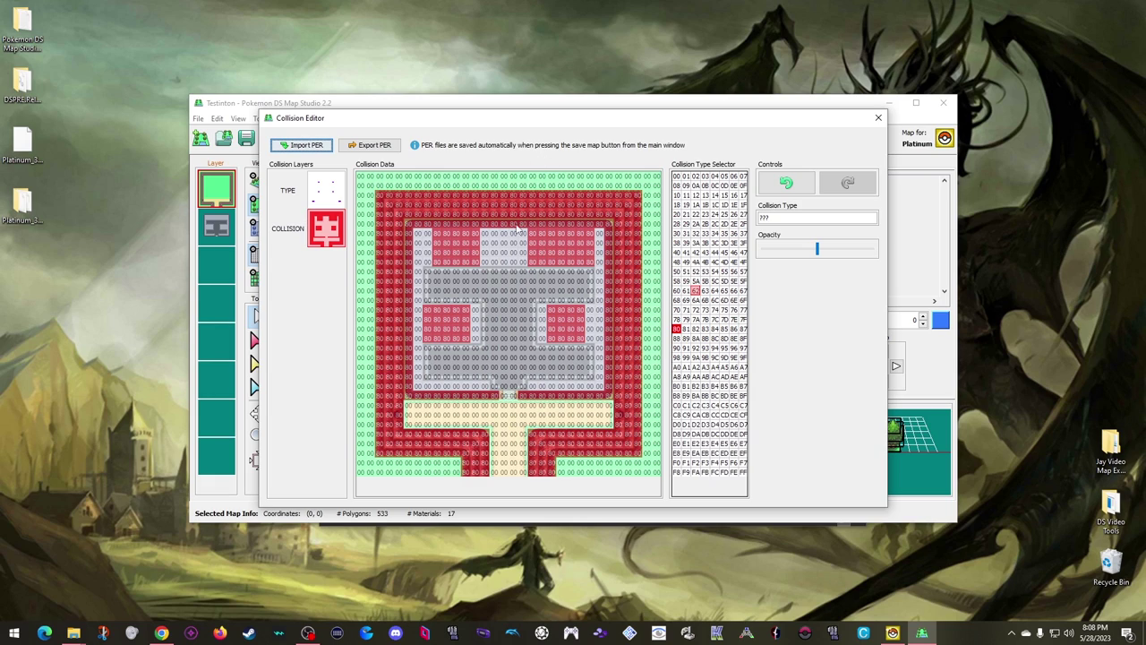
drag(487, 129, 498, 129)
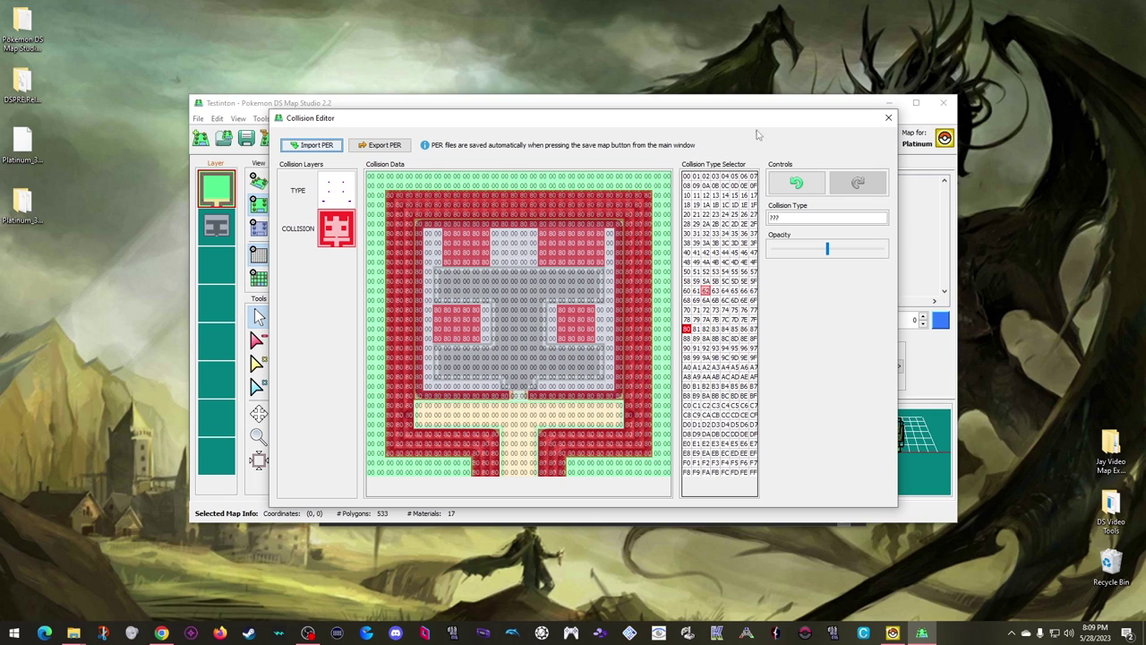
click(887, 118)
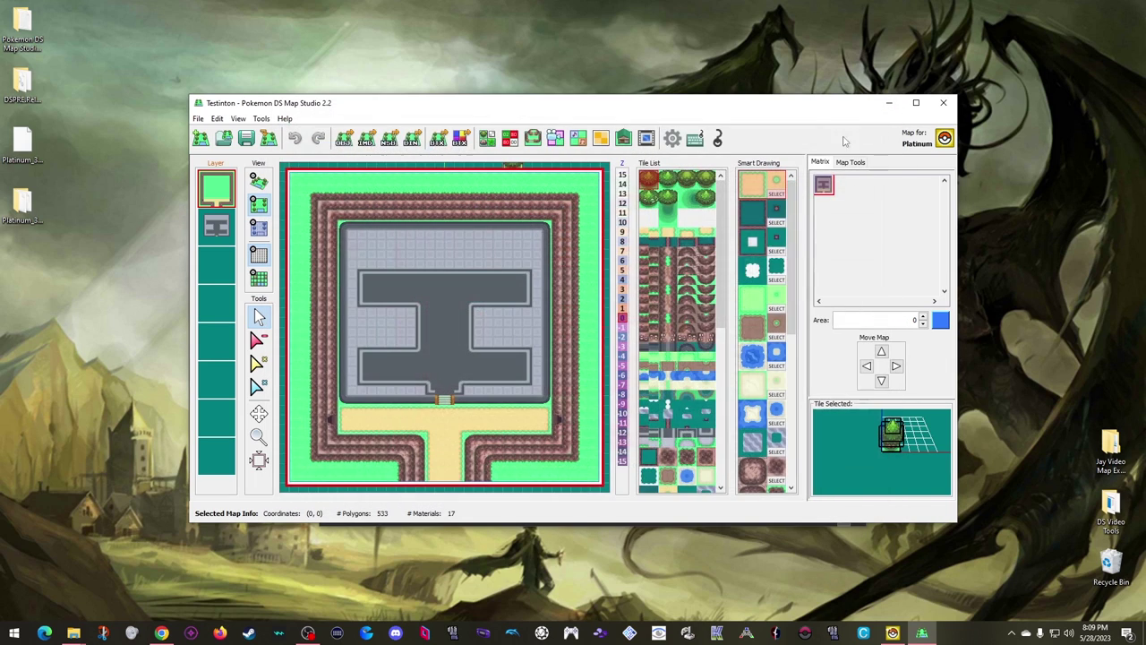
click(413, 140)
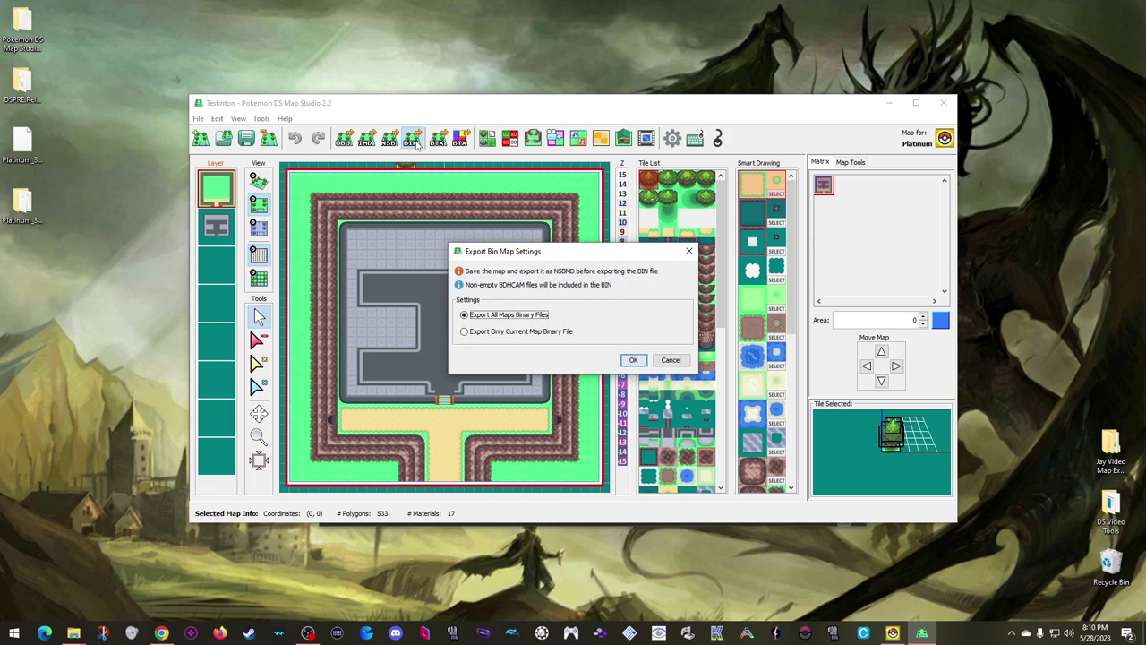
click(627, 360)
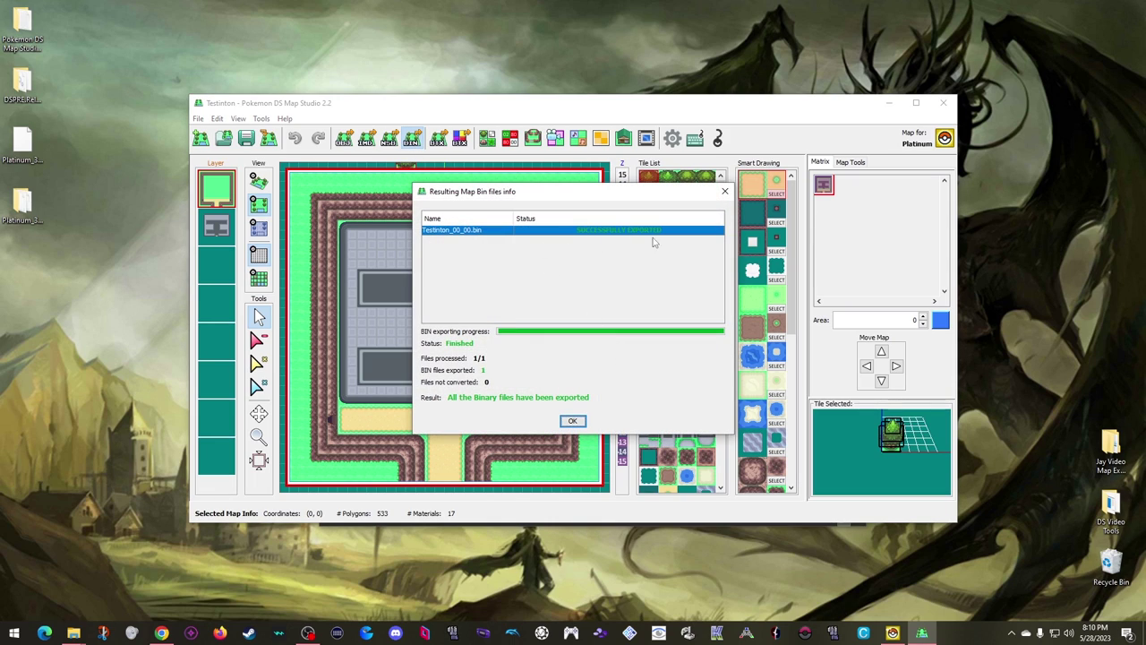
click(581, 422)
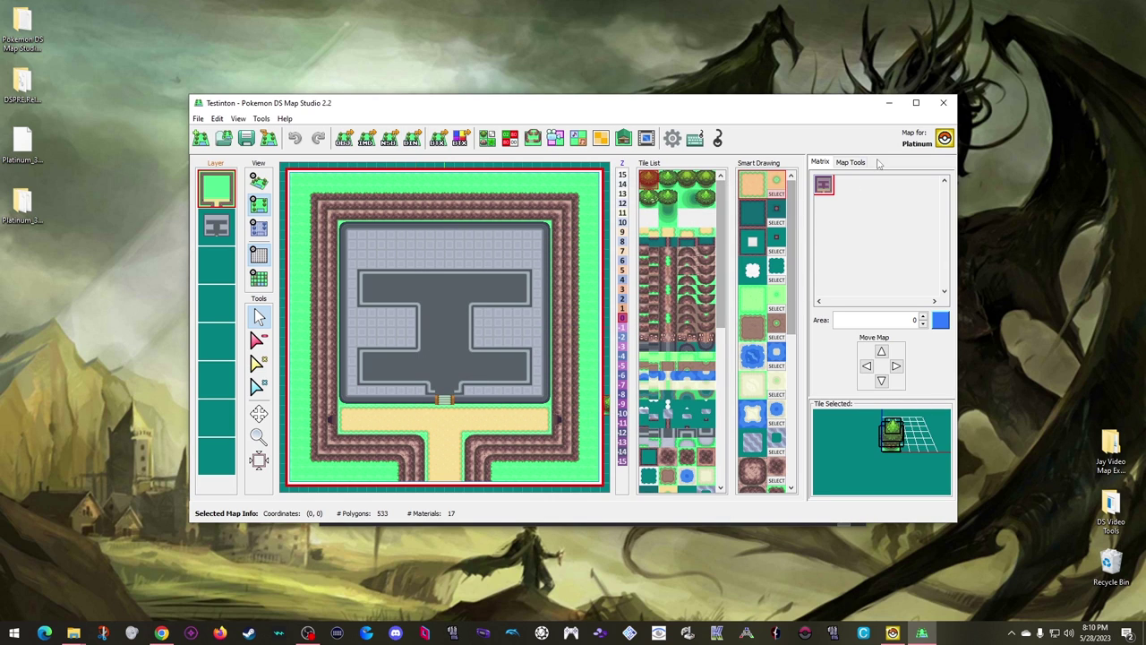
Switch to DS Pokémon Rom Editor Reloaded and open the Testinton_00_00 map from the main matrix
click(886, 104)
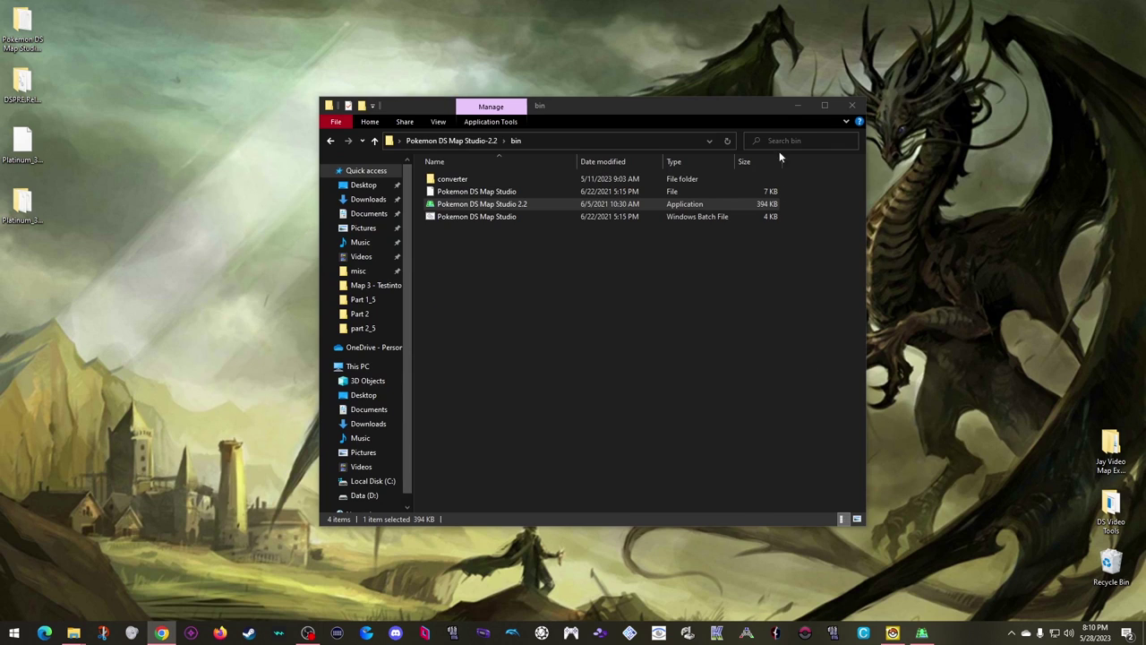
click(799, 105)
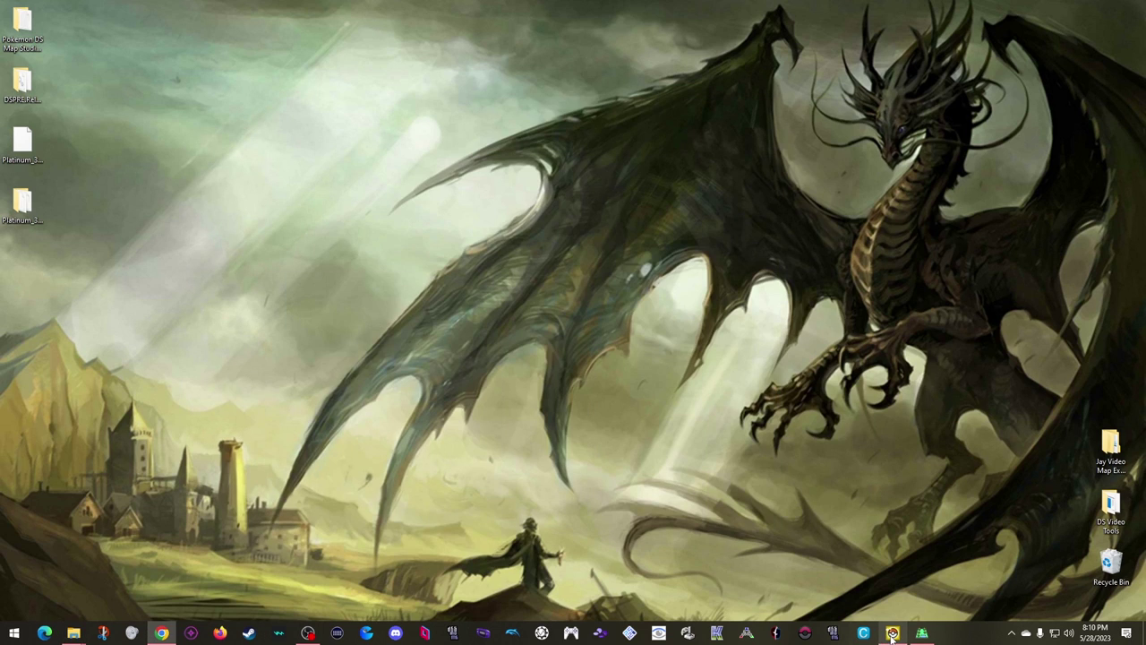
click(892, 632)
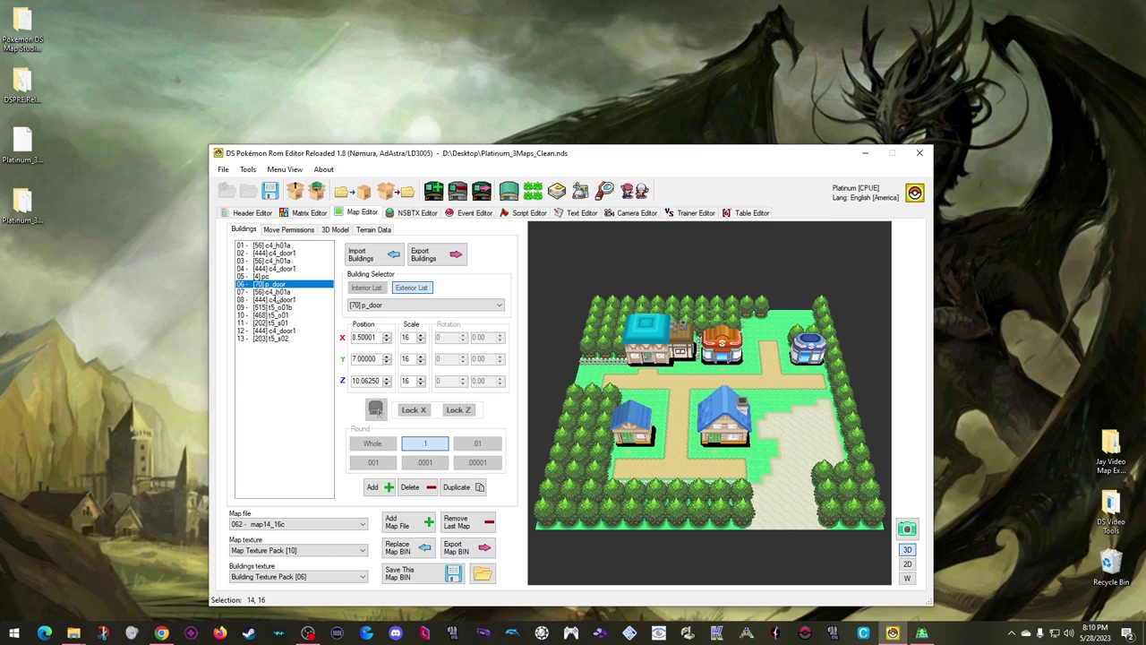
click(296, 213)
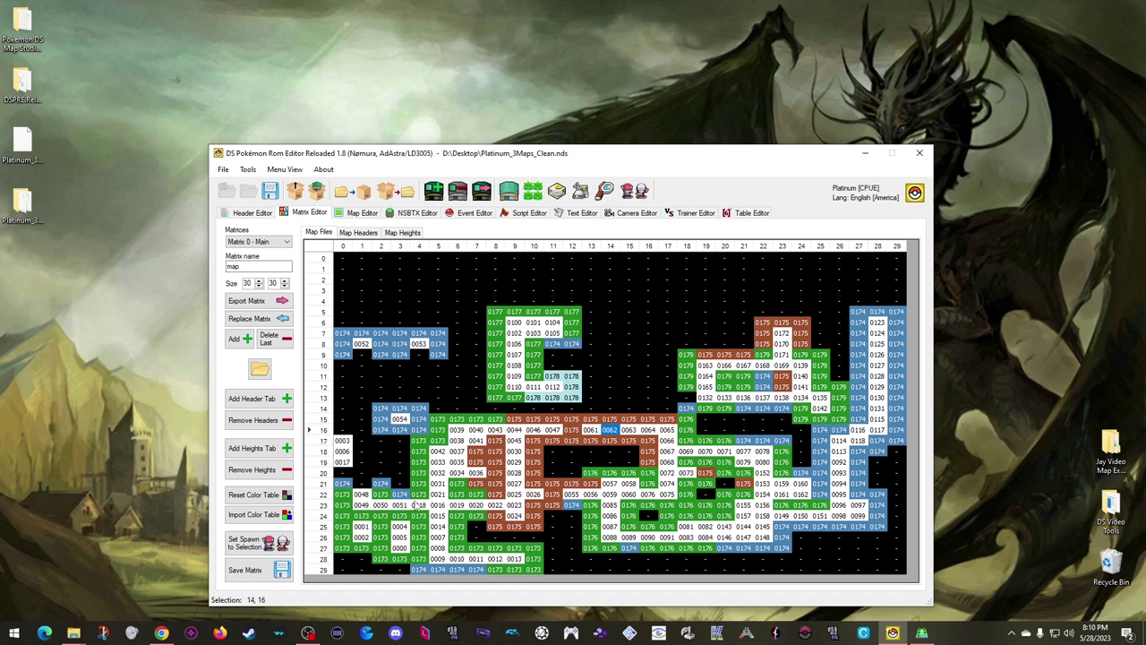
double_click(397, 529)
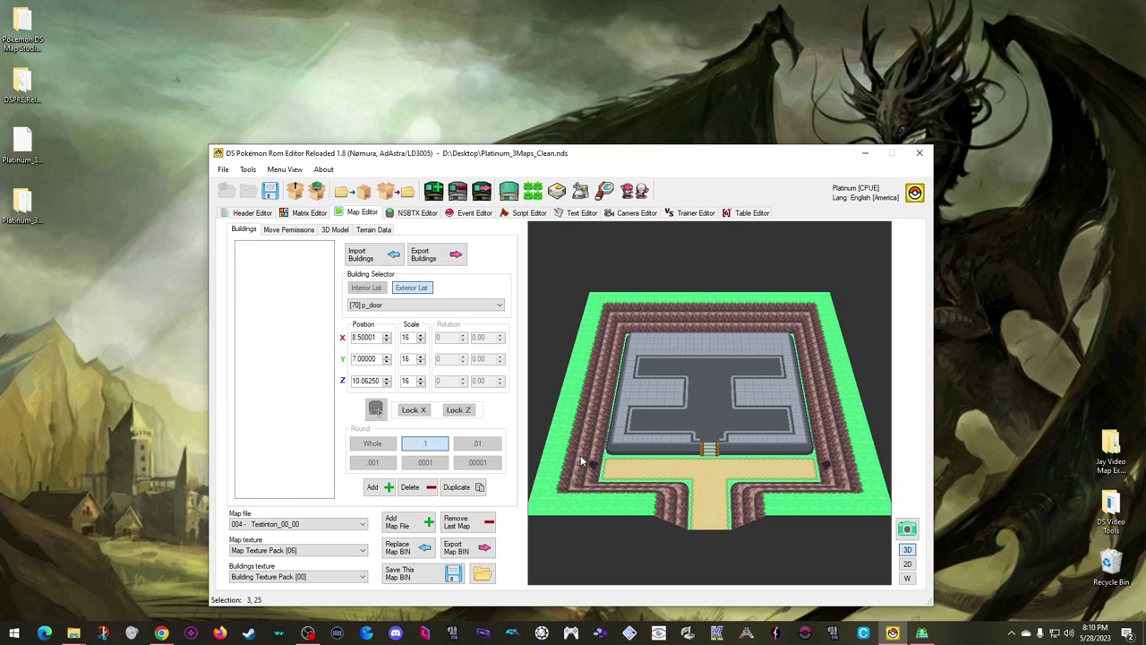
Replace the map's BIN with Testinton_00_00.bin from the Map 3 - Testinton v2.2 folder
click(410, 552)
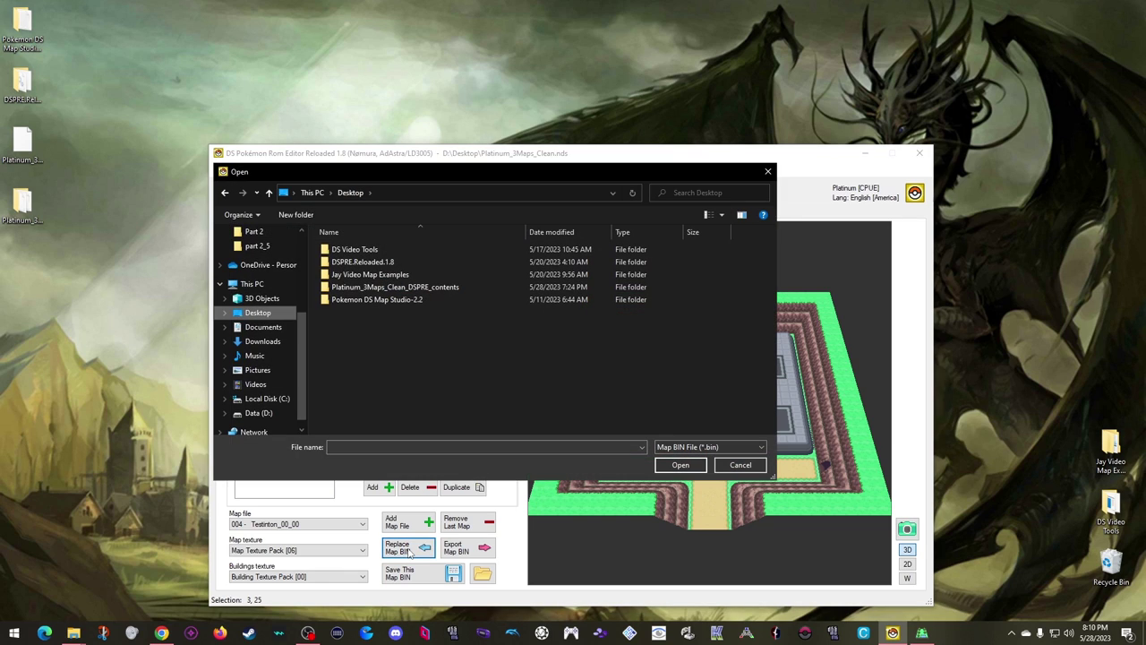
double_click(366, 276)
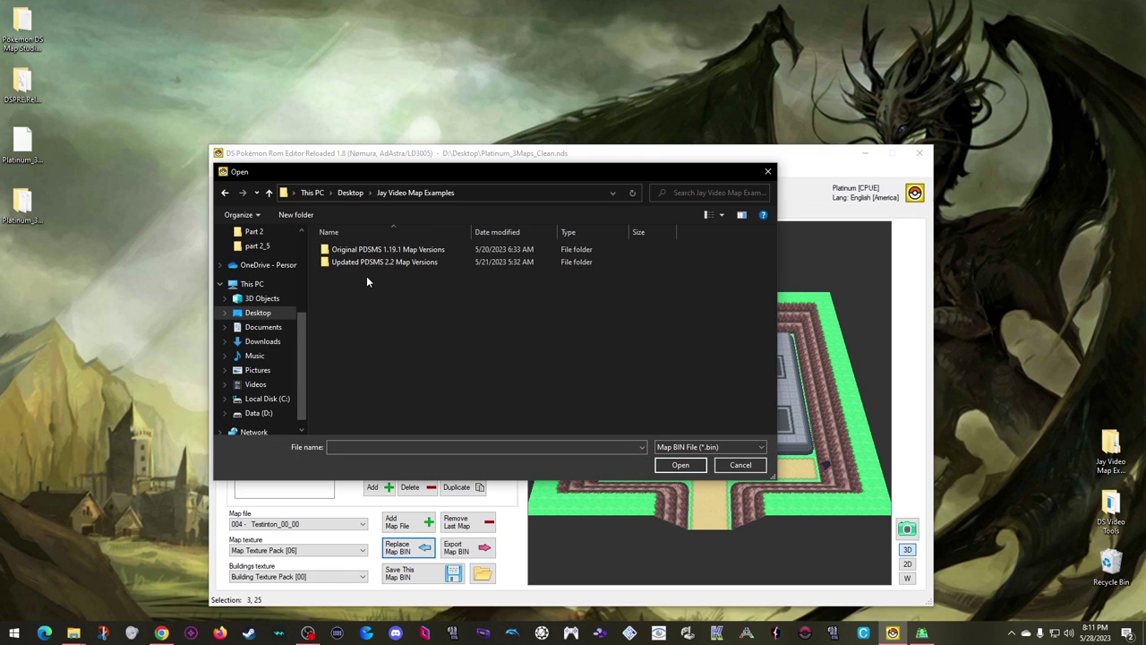
double_click(358, 262)
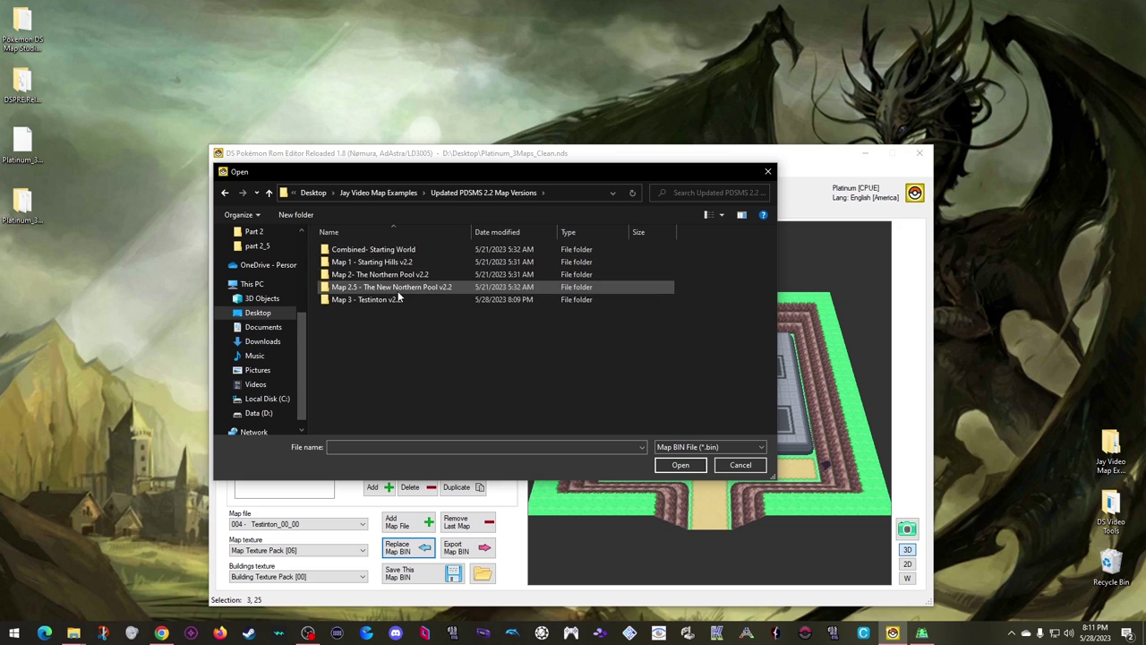
double_click(377, 301)
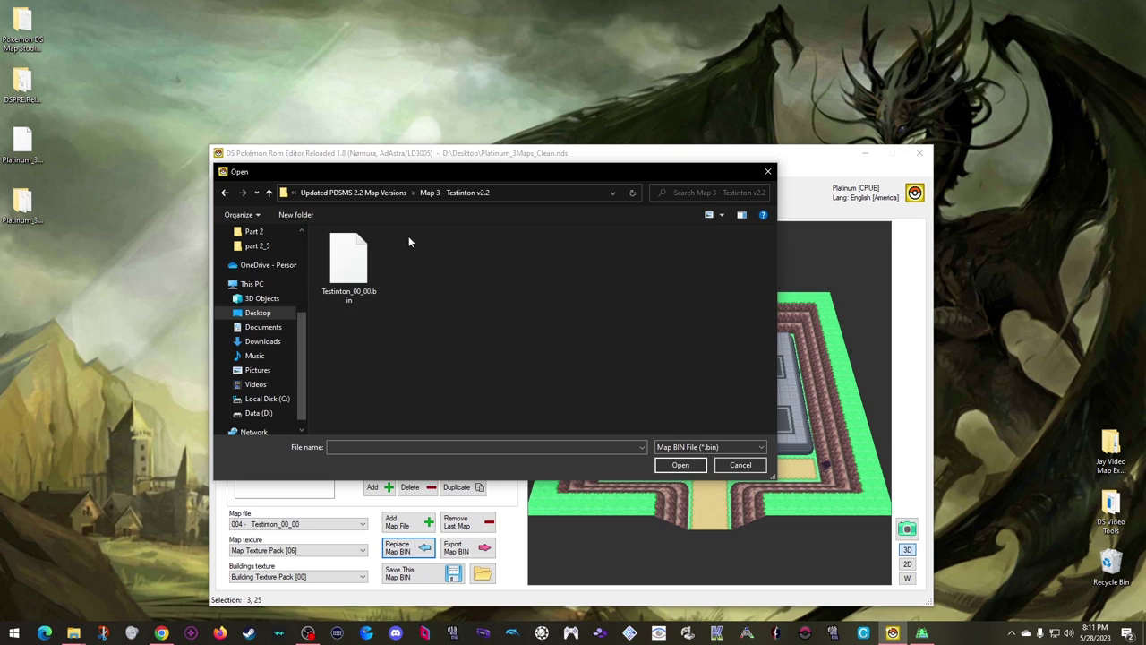
double_click(348, 258)
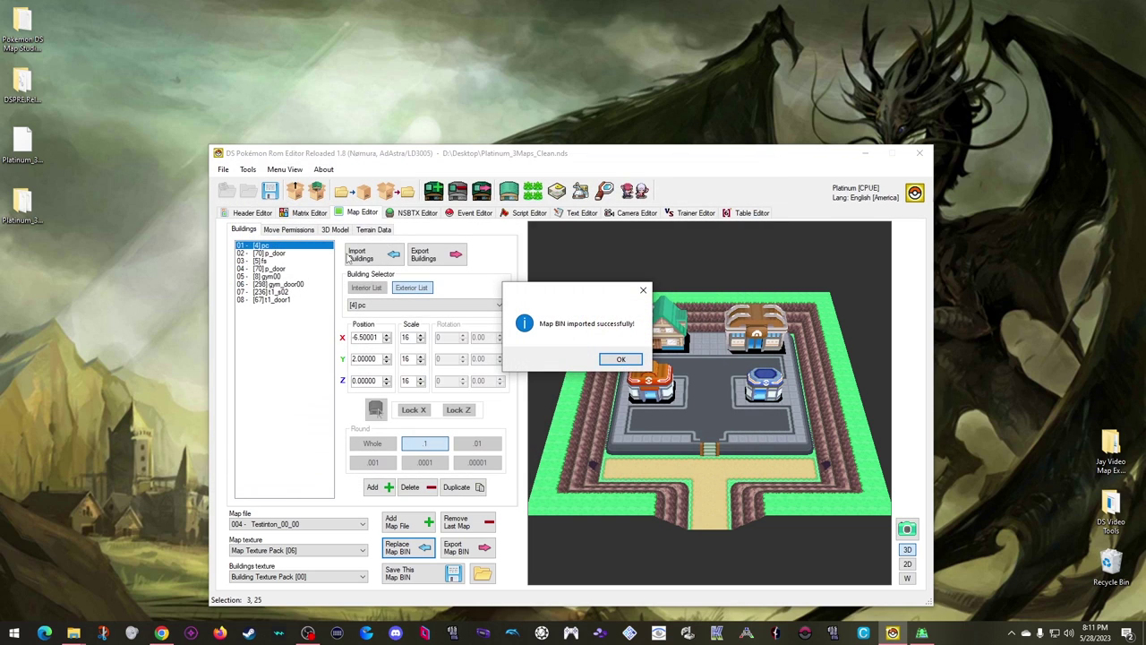
click(617, 361)
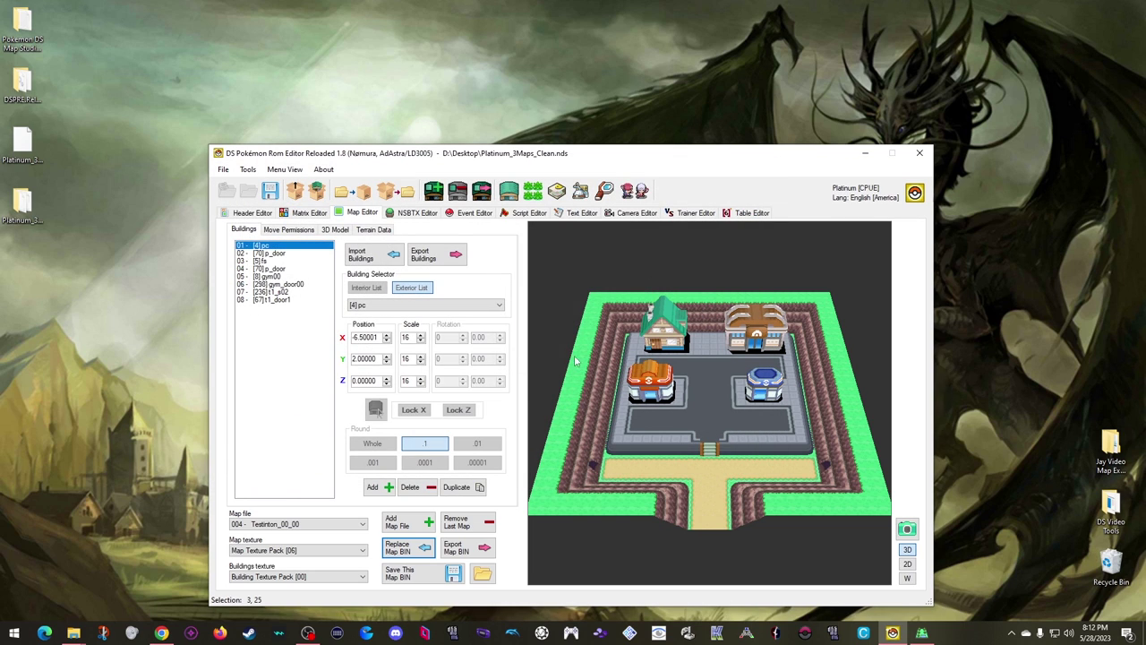
Examine the imported collision and type layers in the map's move permissions
click(292, 230)
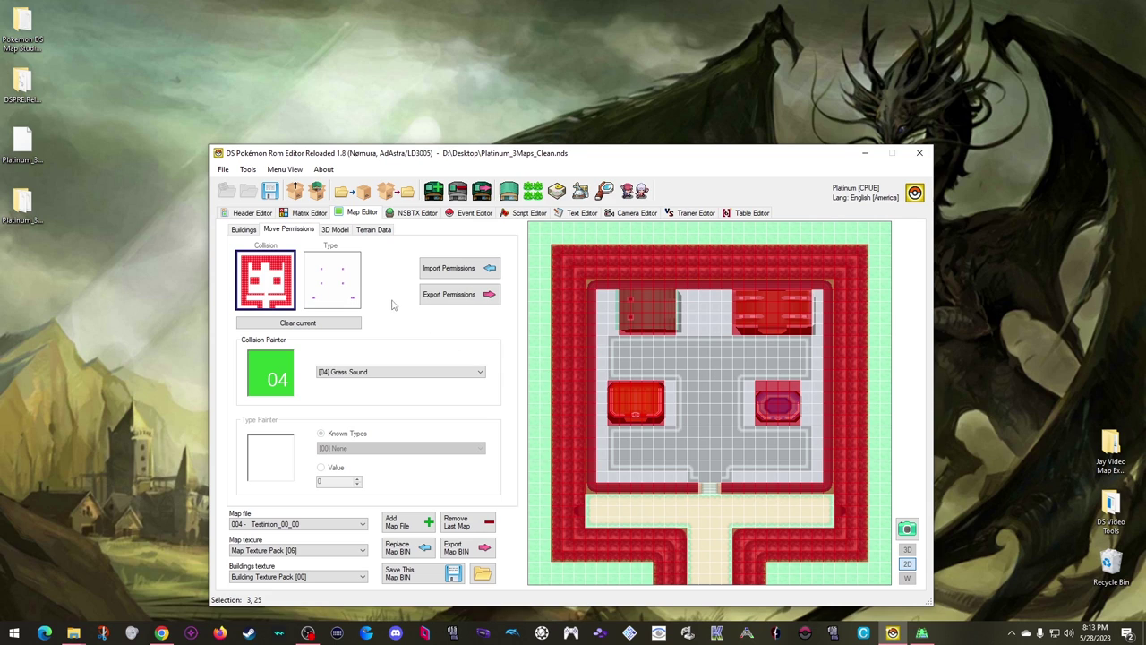
click(331, 285)
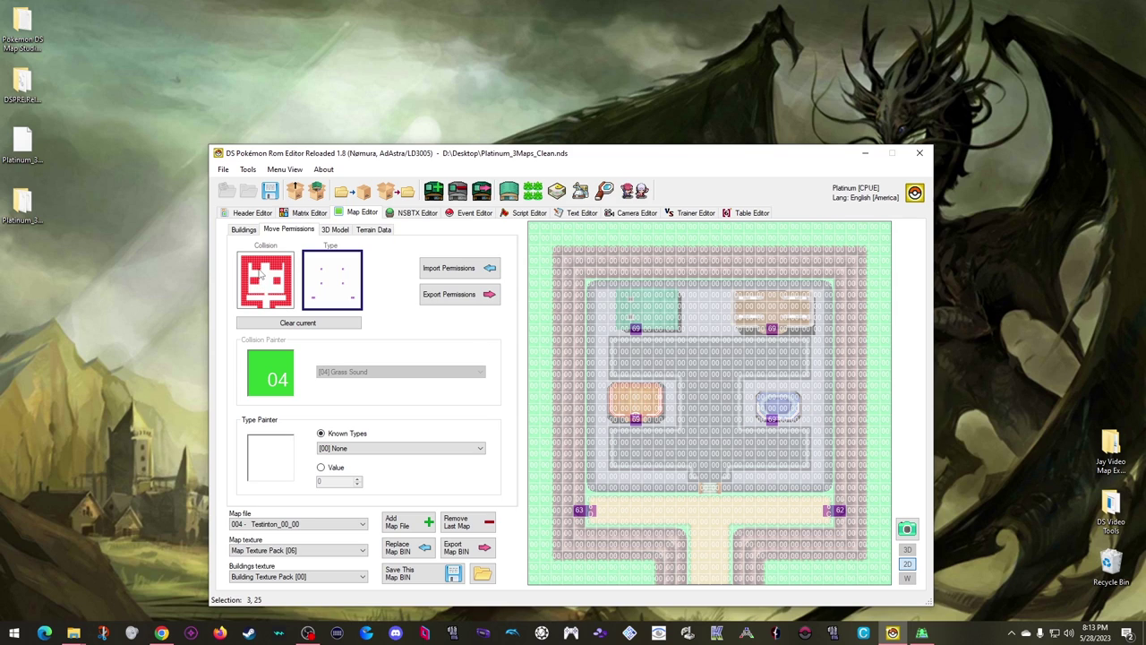
click(263, 278)
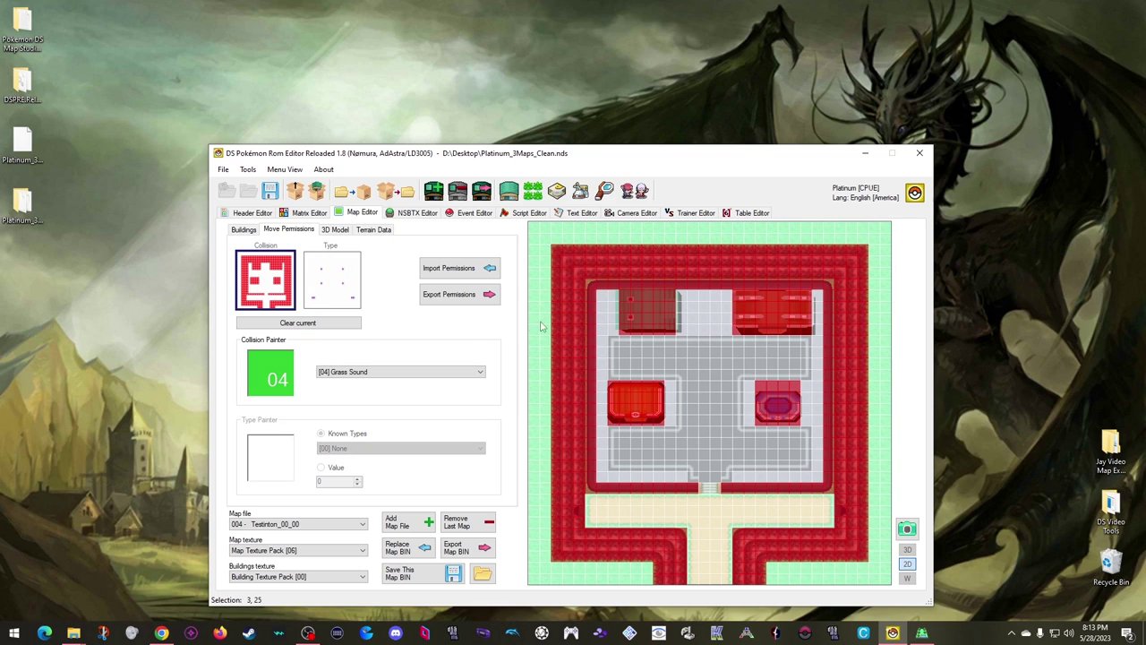
click(324, 283)
click(265, 285)
Paint a vertical strip of [80] Blocked collision down the middle of the plaza between the two lower buildings
click(367, 375)
click(343, 397)
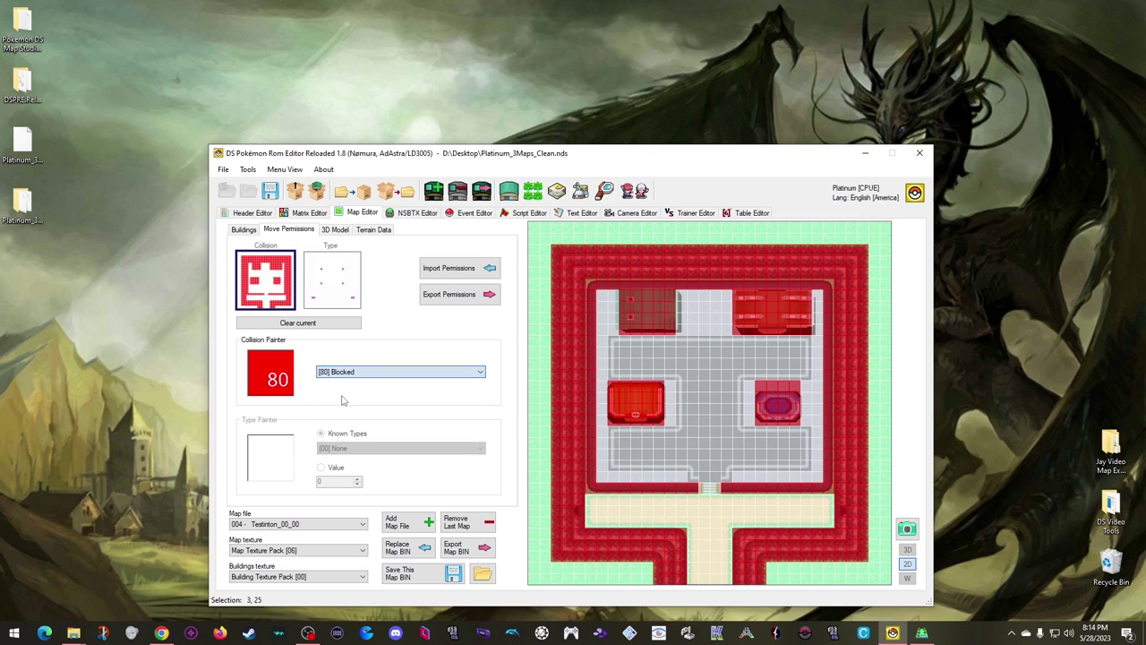
drag(706, 361, 706, 425)
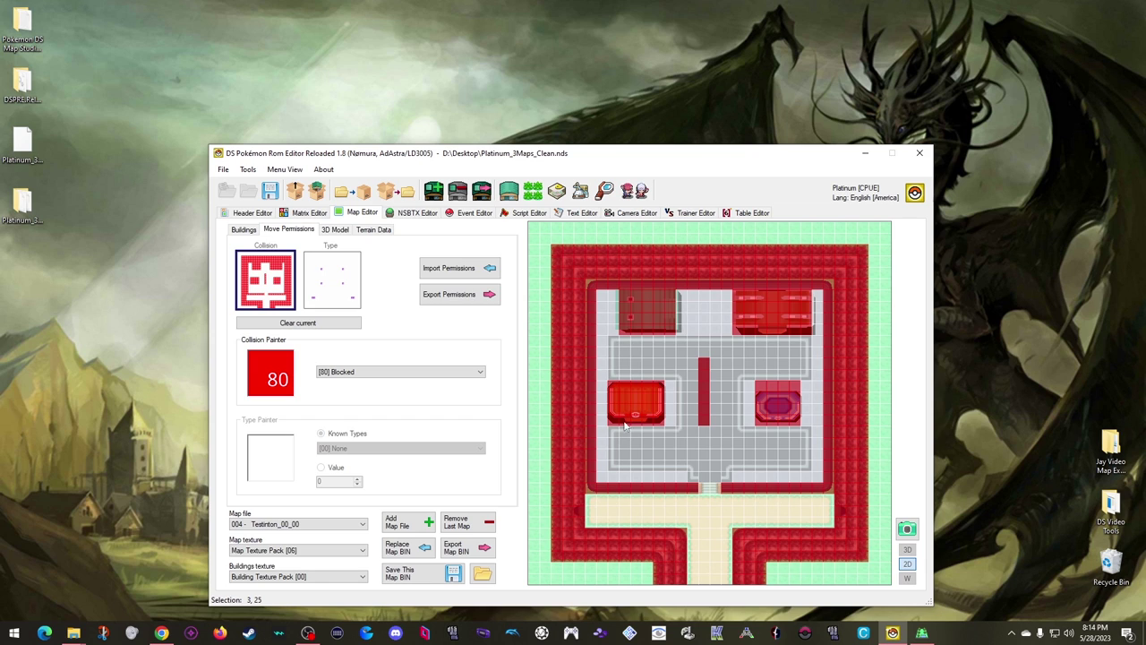
Reimport Testinton_00_00.bin as the map's BIN to discard the painted collision strip
click(409, 551)
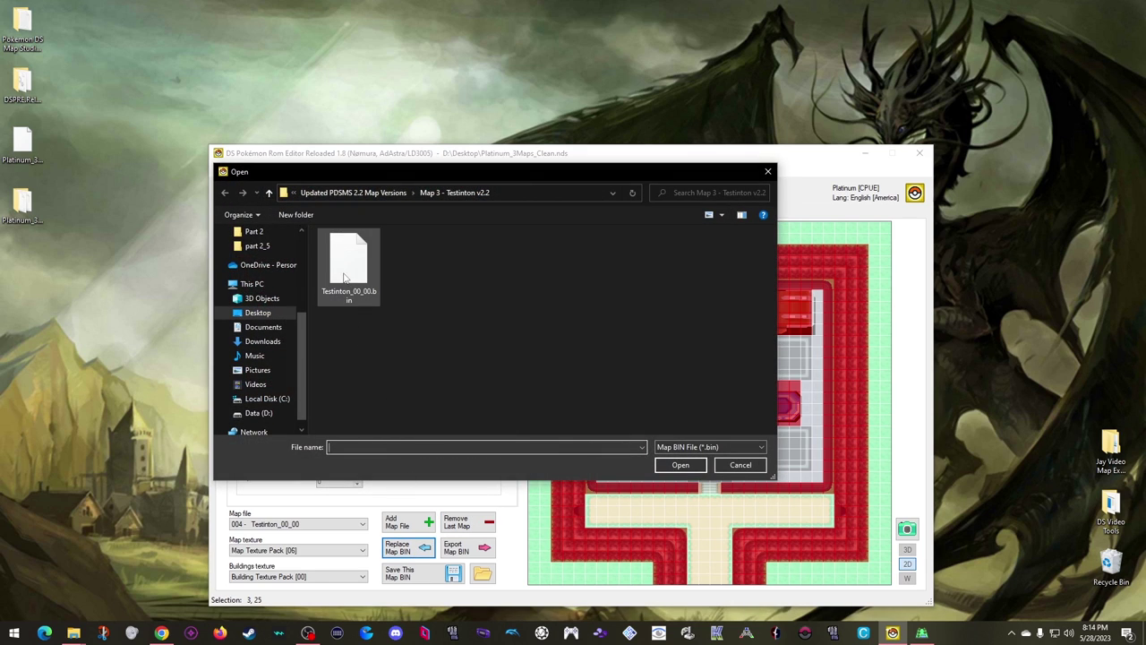
double_click(344, 278)
click(618, 360)
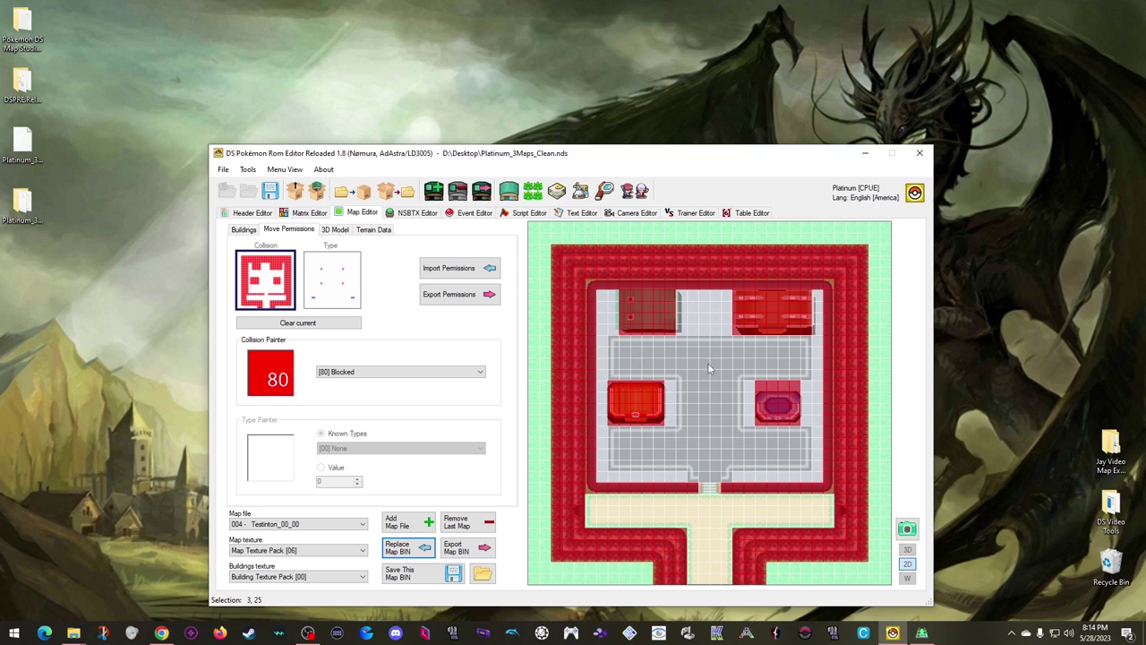
Paint a vertical strip of [80] Blocked collision down the plaza between the two lower buildings and save the map BIN
drag(705, 360, 706, 422)
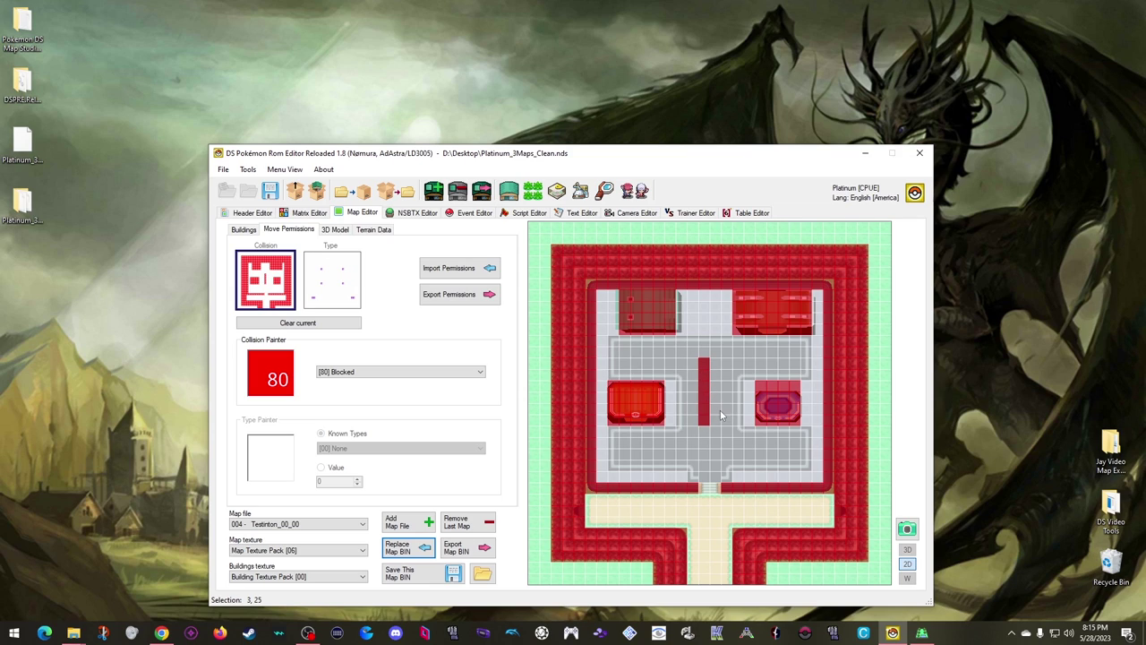
click(410, 576)
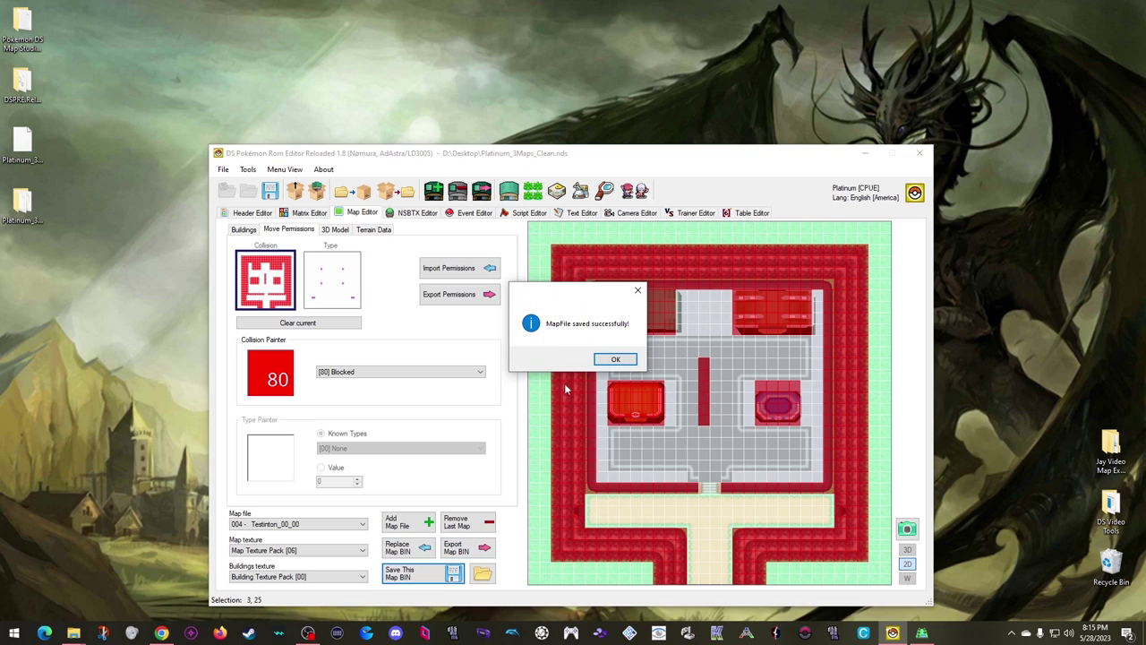
click(610, 361)
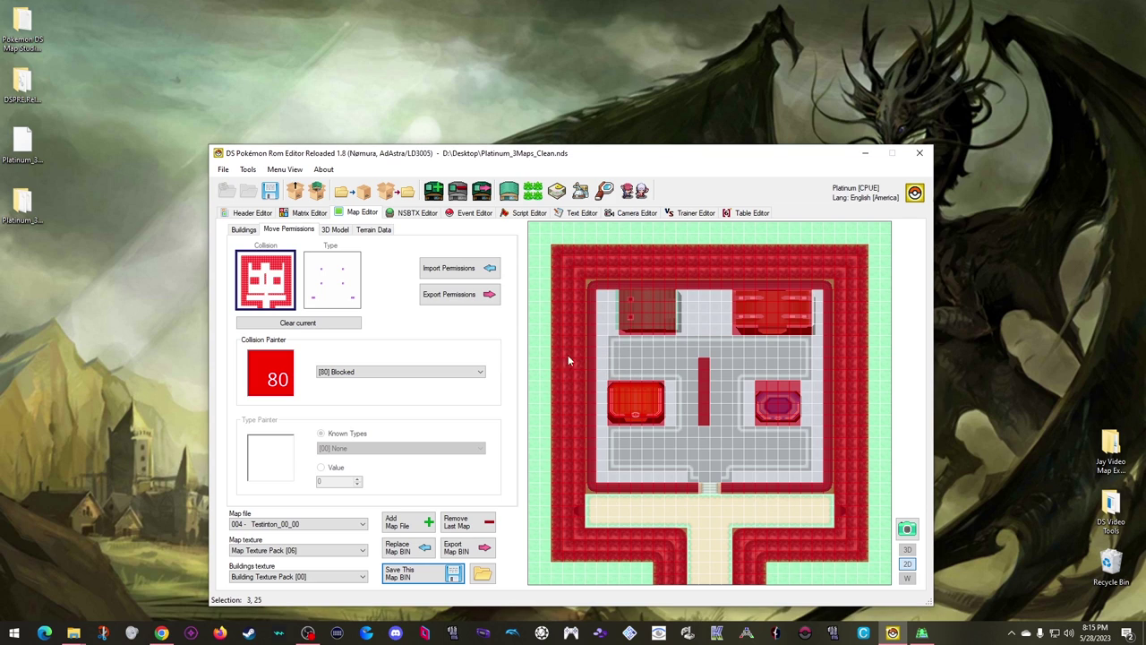
Export the map's move permissions to the Desktop as a permissions file named "temp per"
click(449, 293)
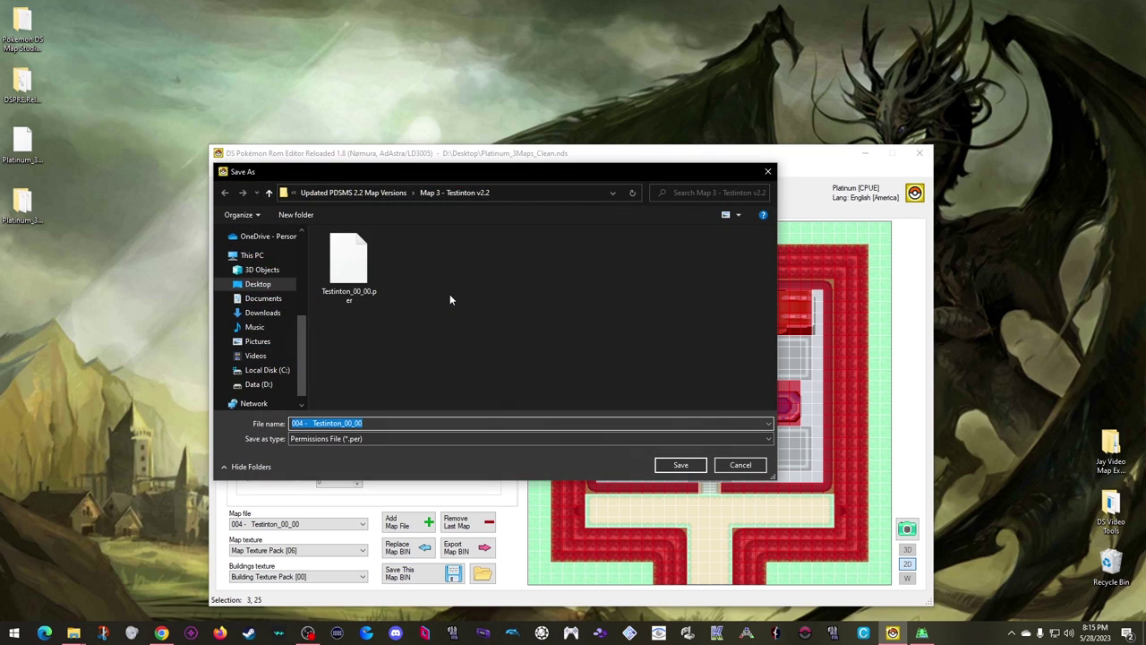
click(253, 285)
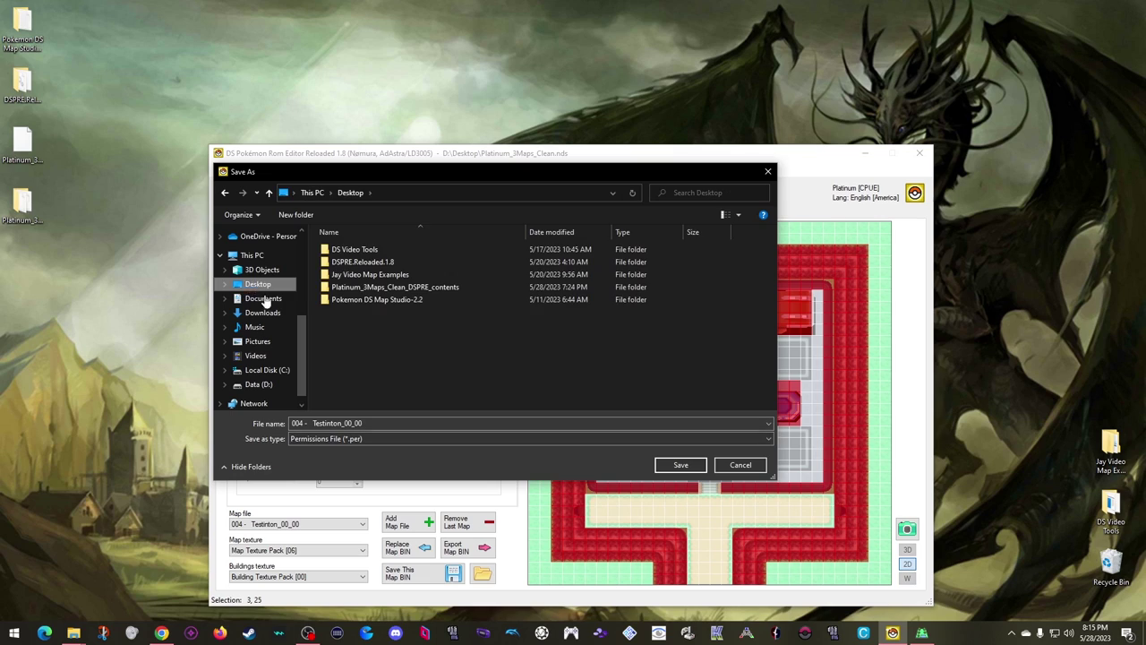
drag(363, 422, 243, 422)
text(temp)
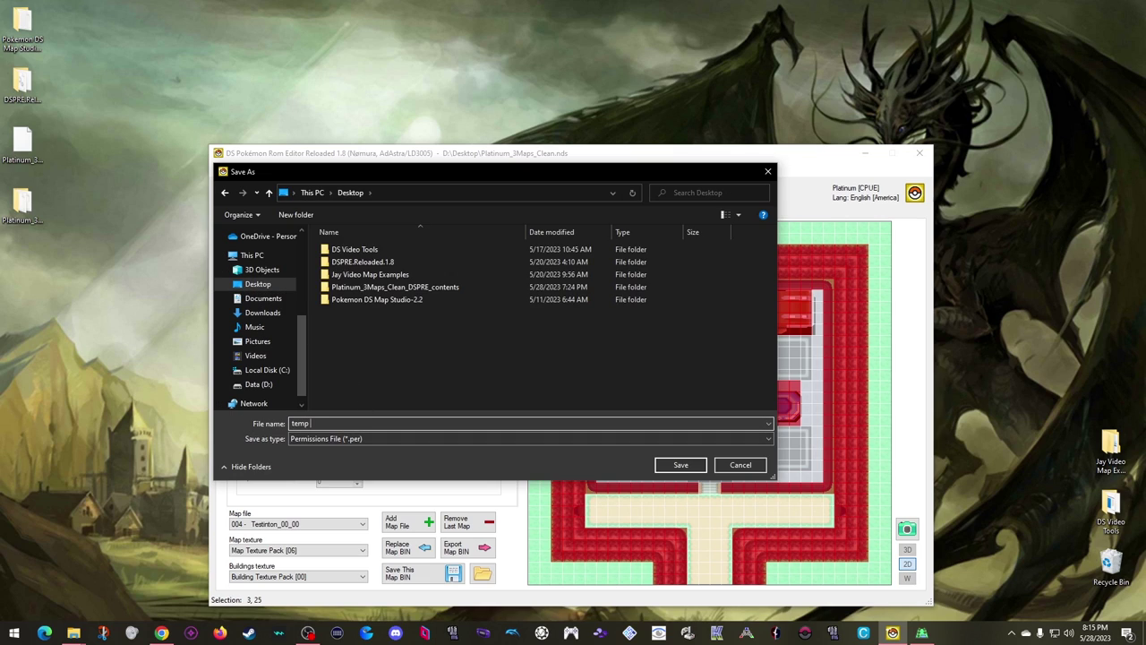
text( per)
click(680, 465)
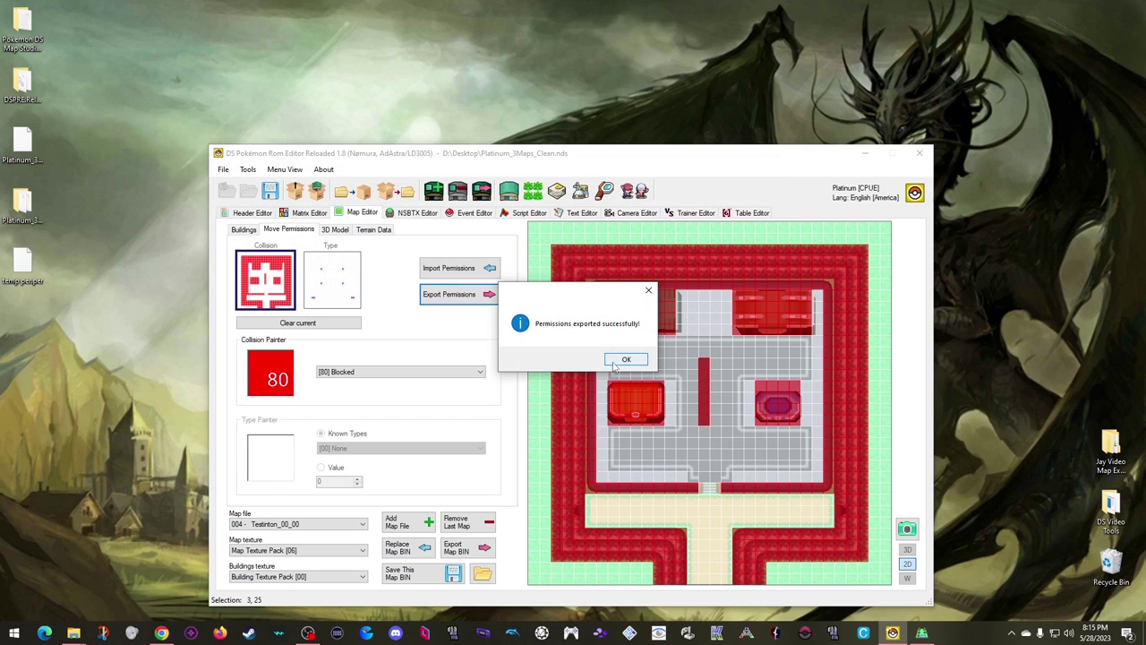
click(613, 361)
Switch to Pokemon DS Map Studio and import temp per.per from the Desktop into the Collision Editor
click(865, 153)
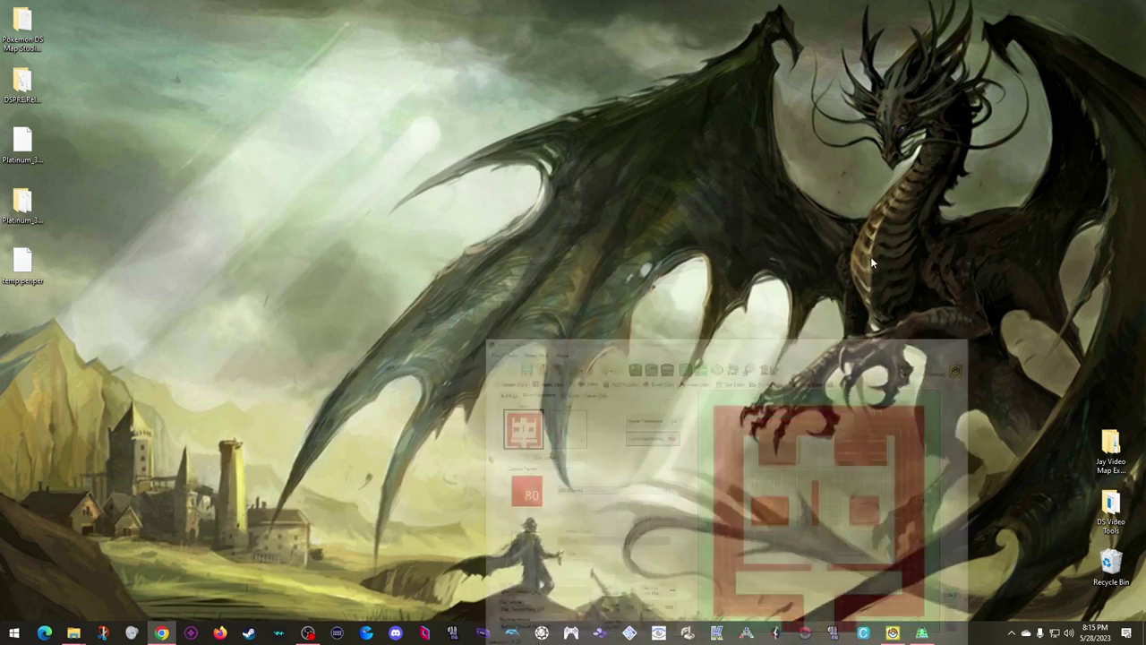
click(923, 633)
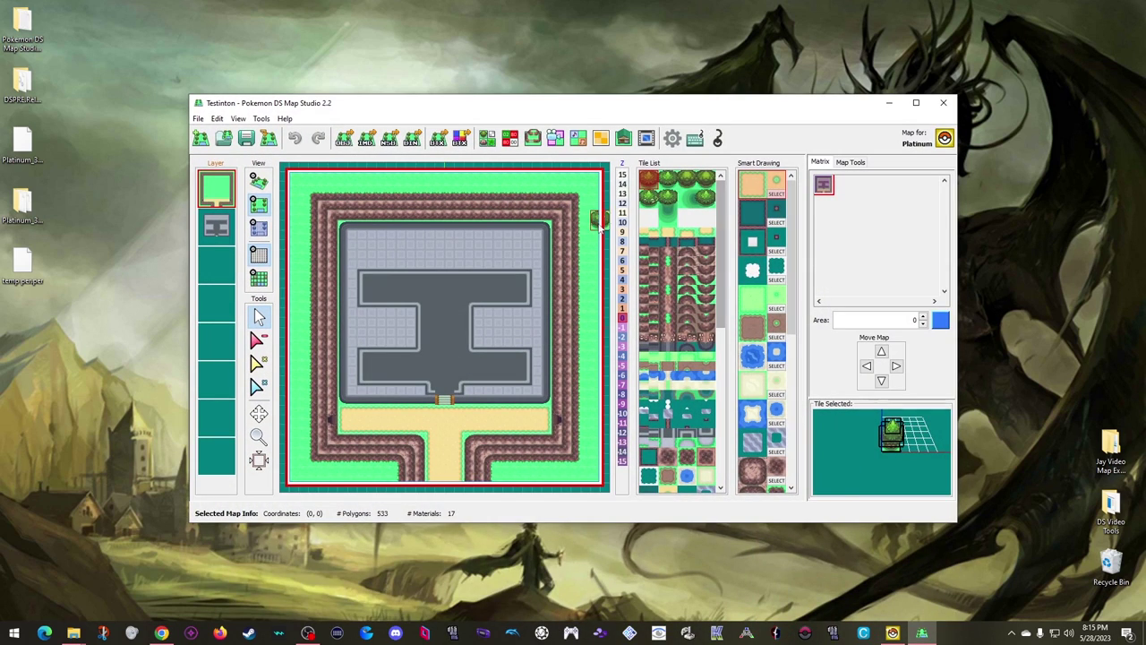
click(511, 139)
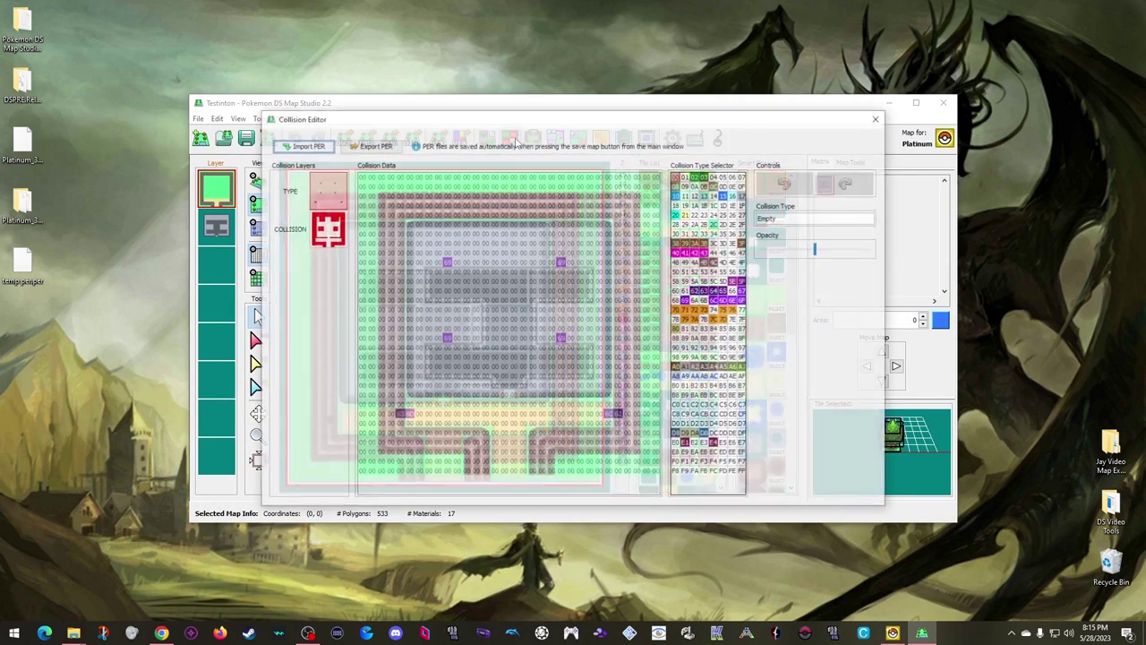
click(303, 146)
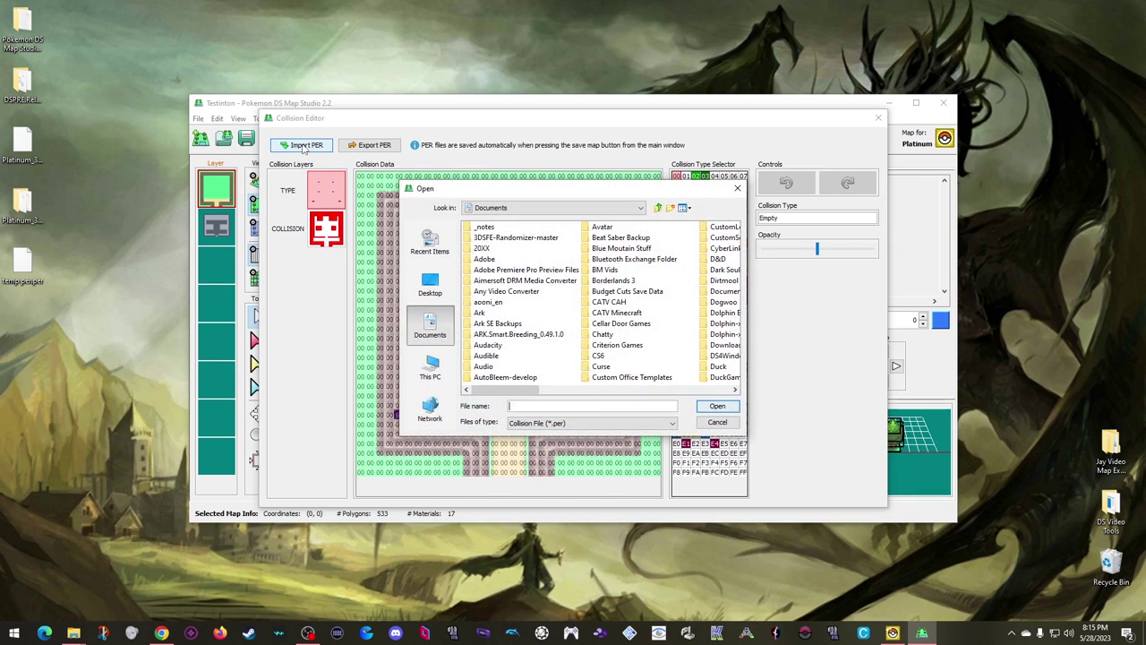
click(429, 285)
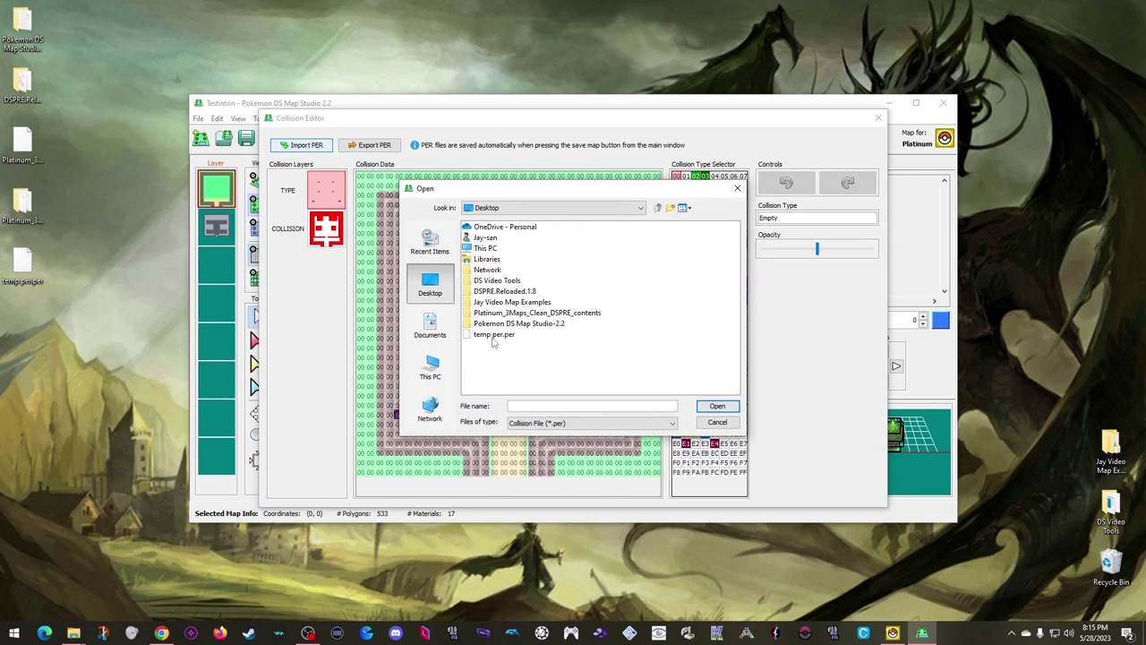
double_click(493, 335)
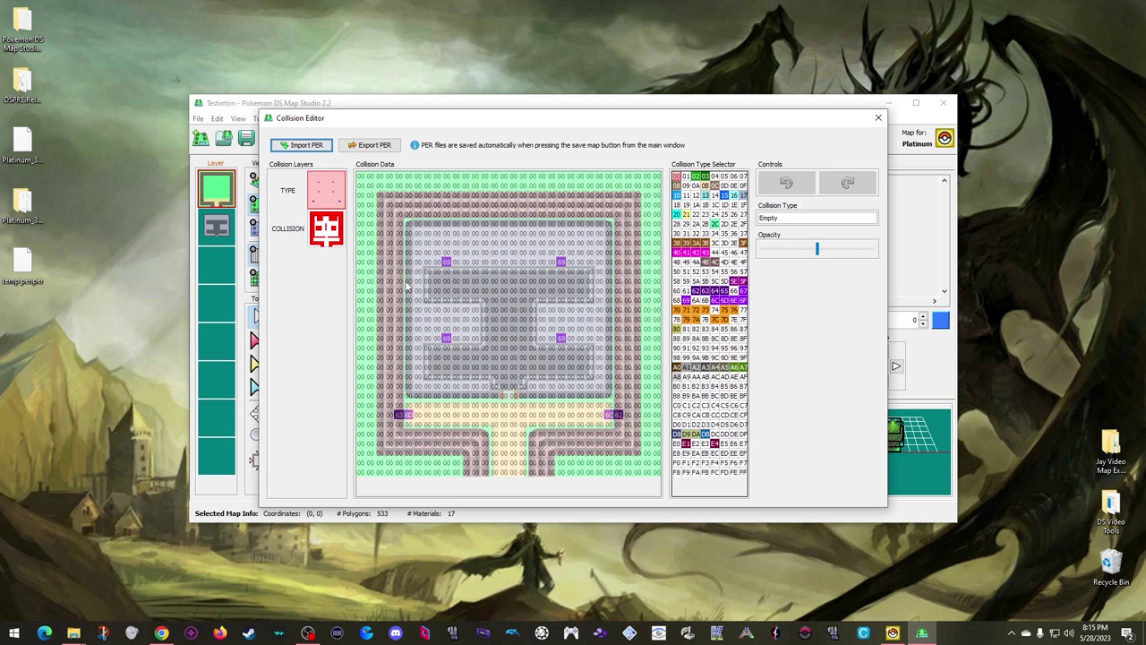
Erase the blocked strip between the two lower buildings on the collision layer with 00 NoCollision, and leave the Collision Editor
click(322, 233)
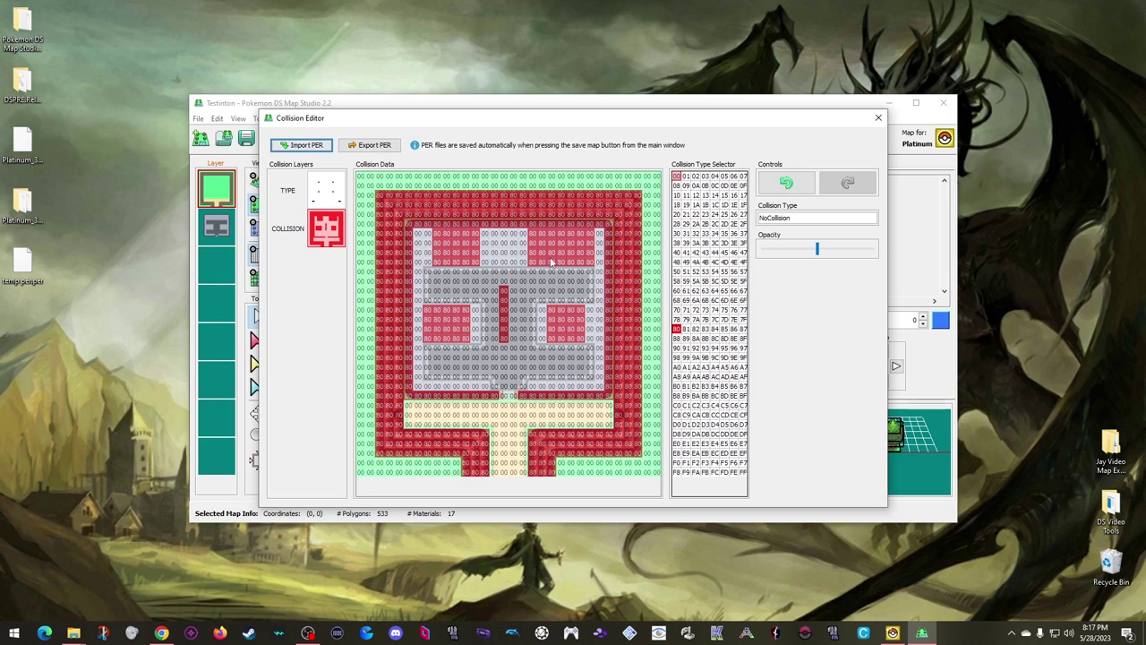
drag(500, 292, 512, 347)
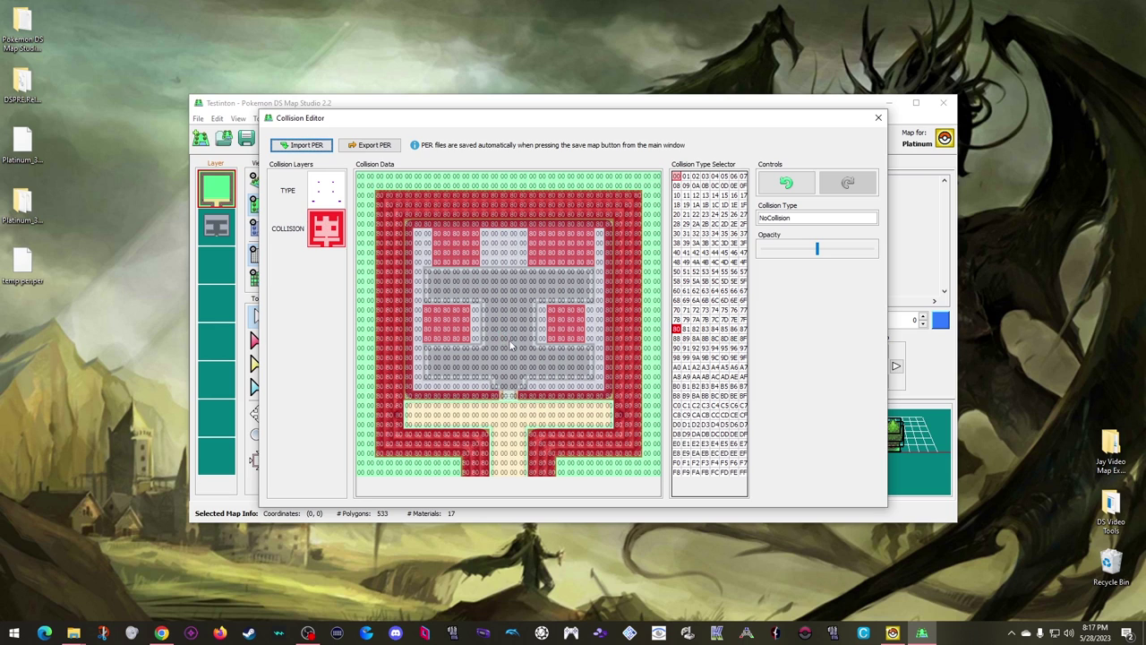
click(879, 118)
Compare the map's building list in DSPRE with the Map Buildings Editor in Pokemon DS Map Studio
click(887, 103)
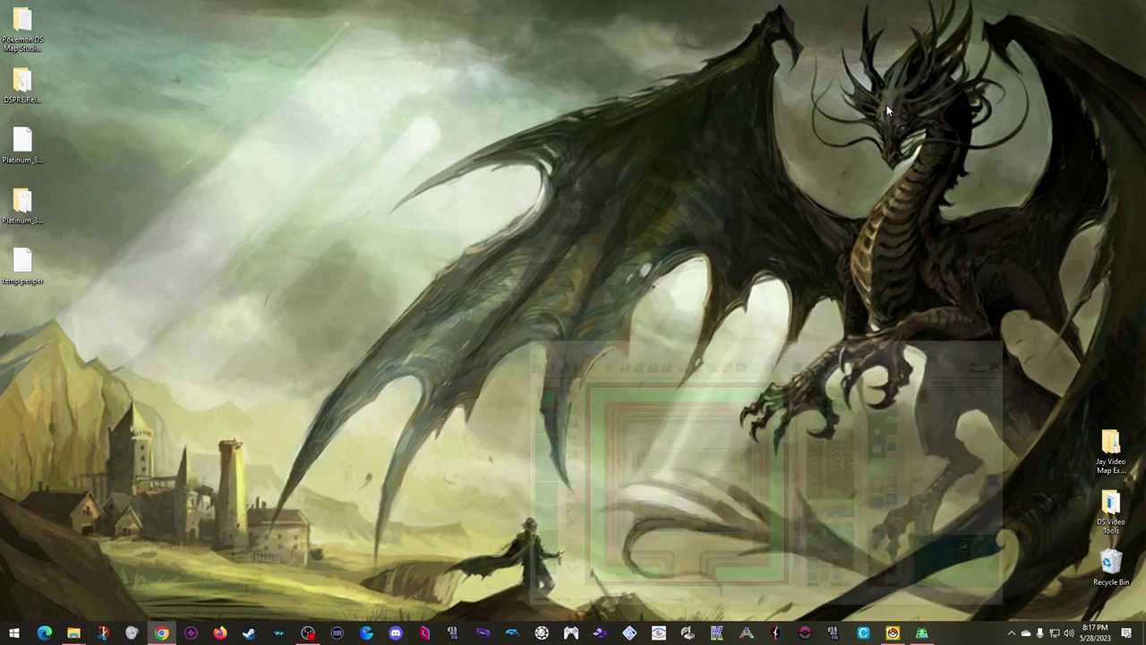
click(893, 633)
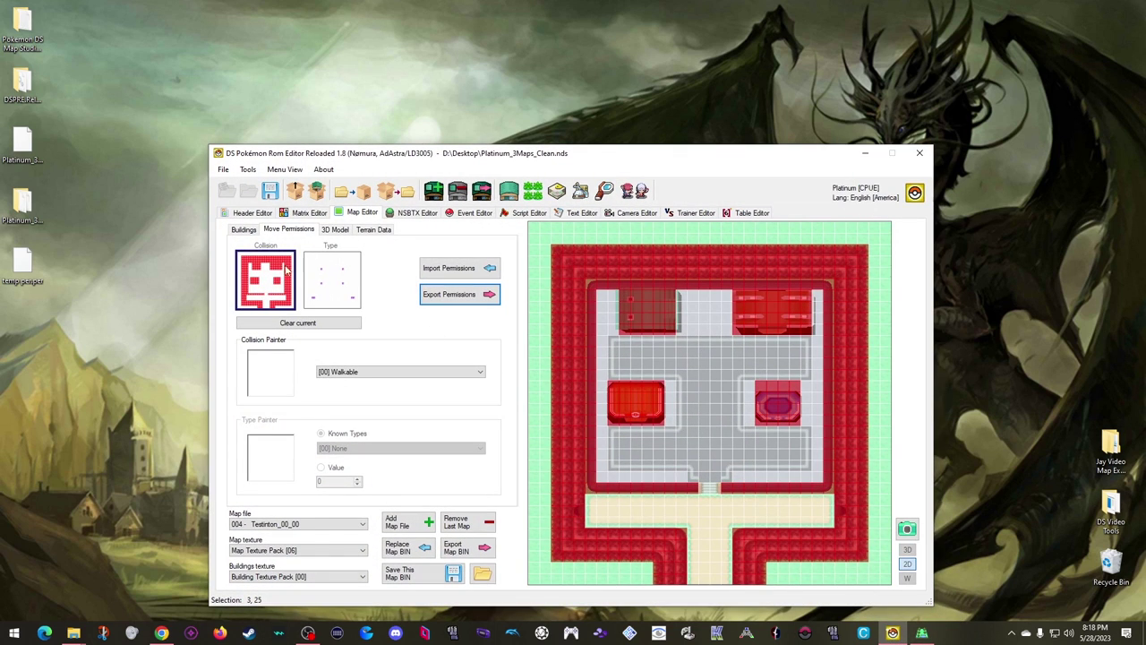
click(242, 230)
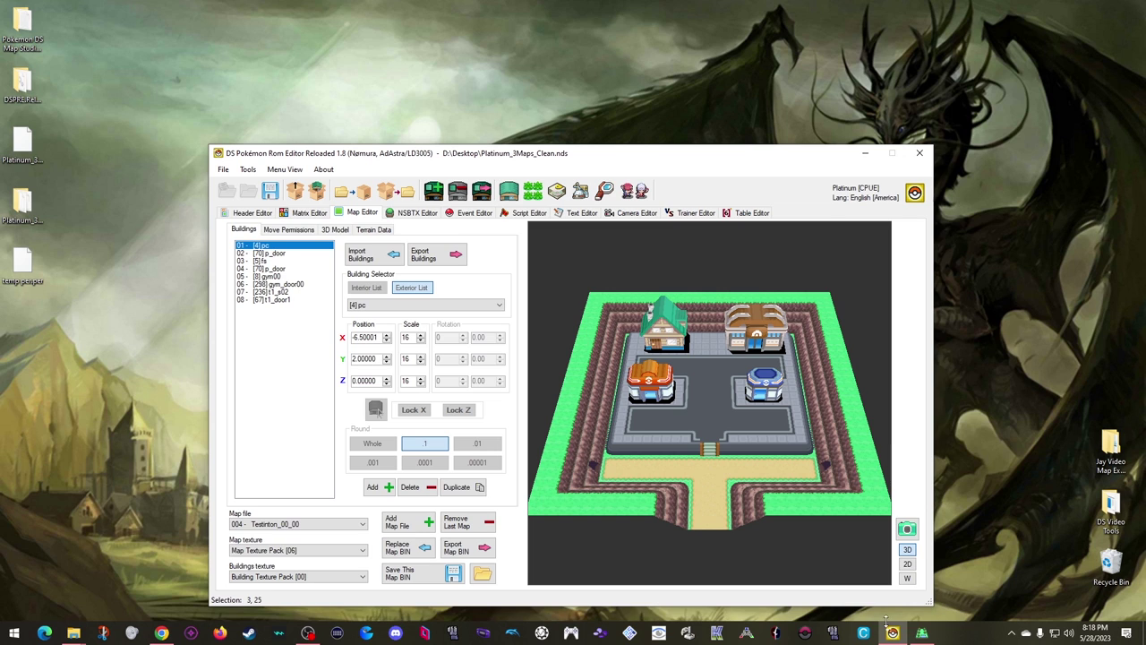
click(921, 633)
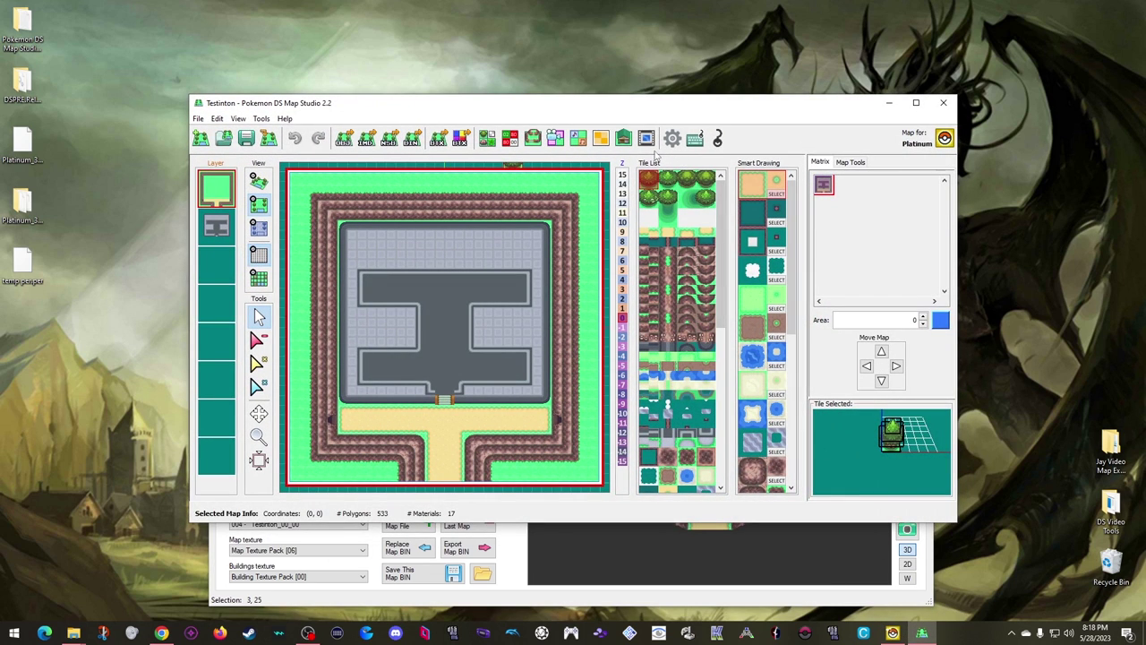
click(623, 137)
click(714, 409)
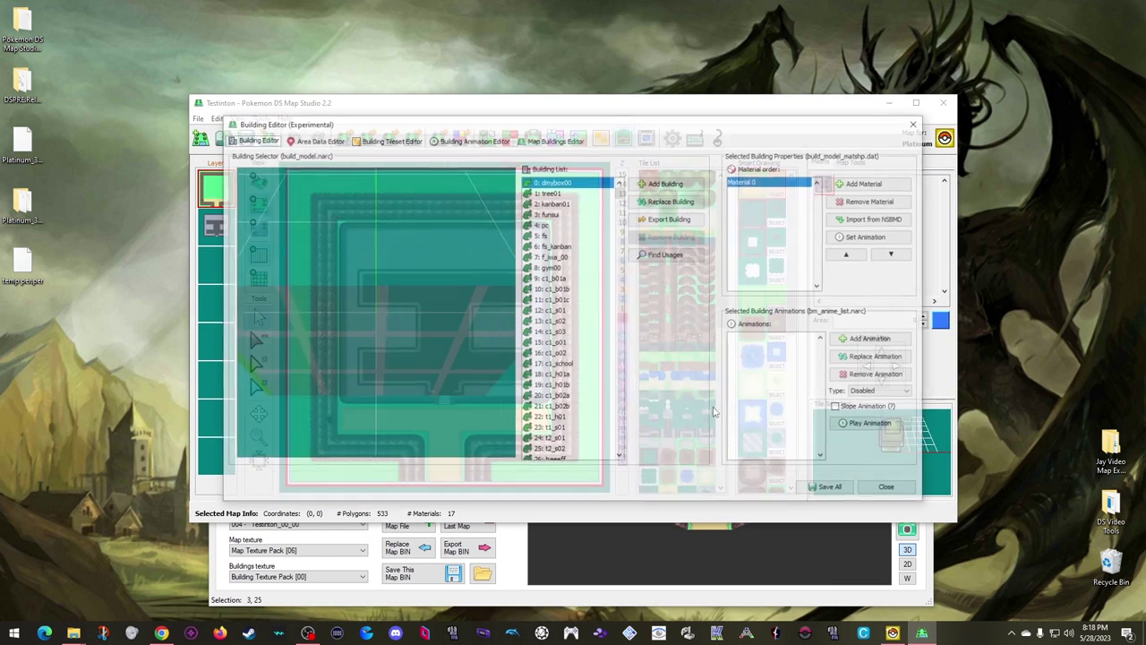
click(570, 139)
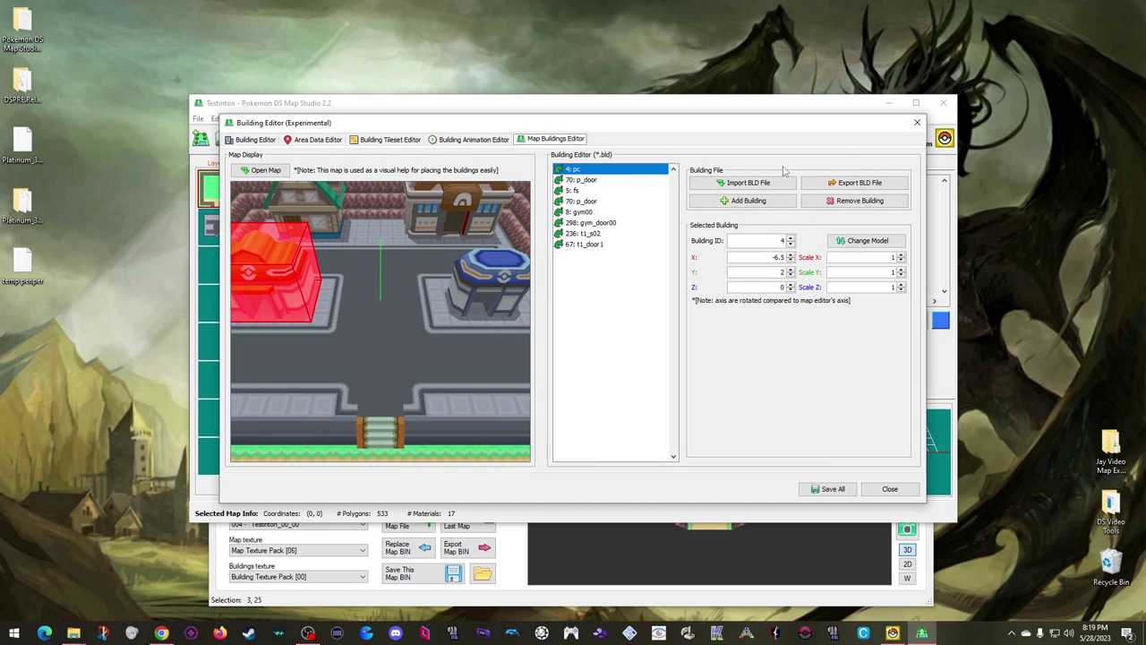
click(917, 122)
click(890, 102)
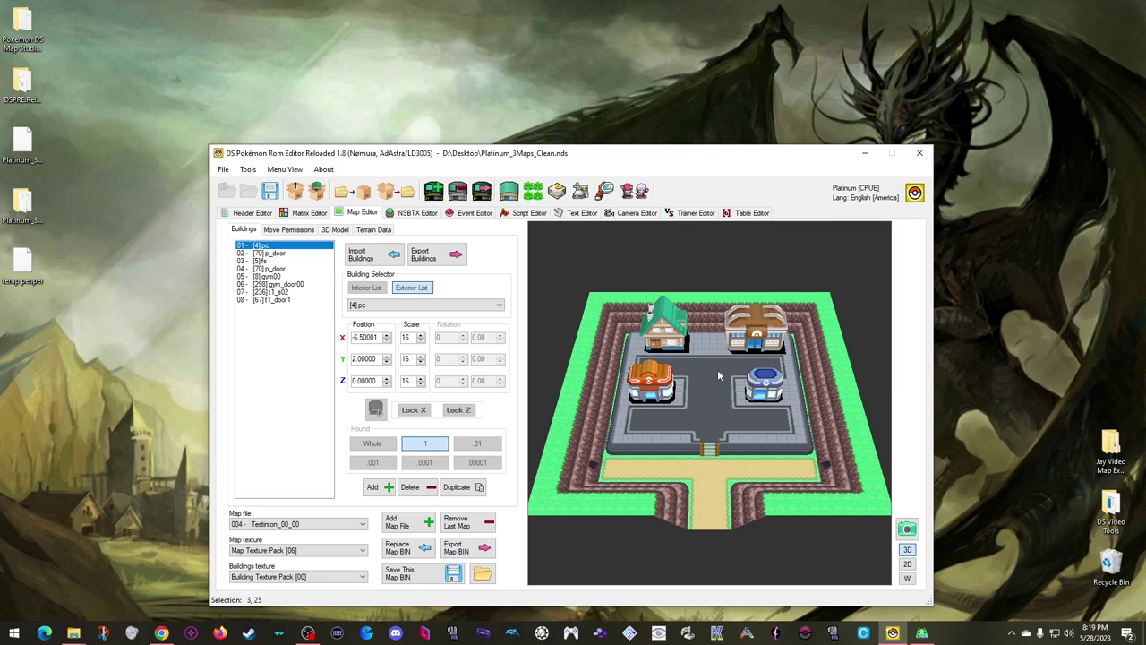
Enable mouse placement in the 2D view and move the pc building toward the plaza's centre, about X -3.5, Z 0.2
click(908, 564)
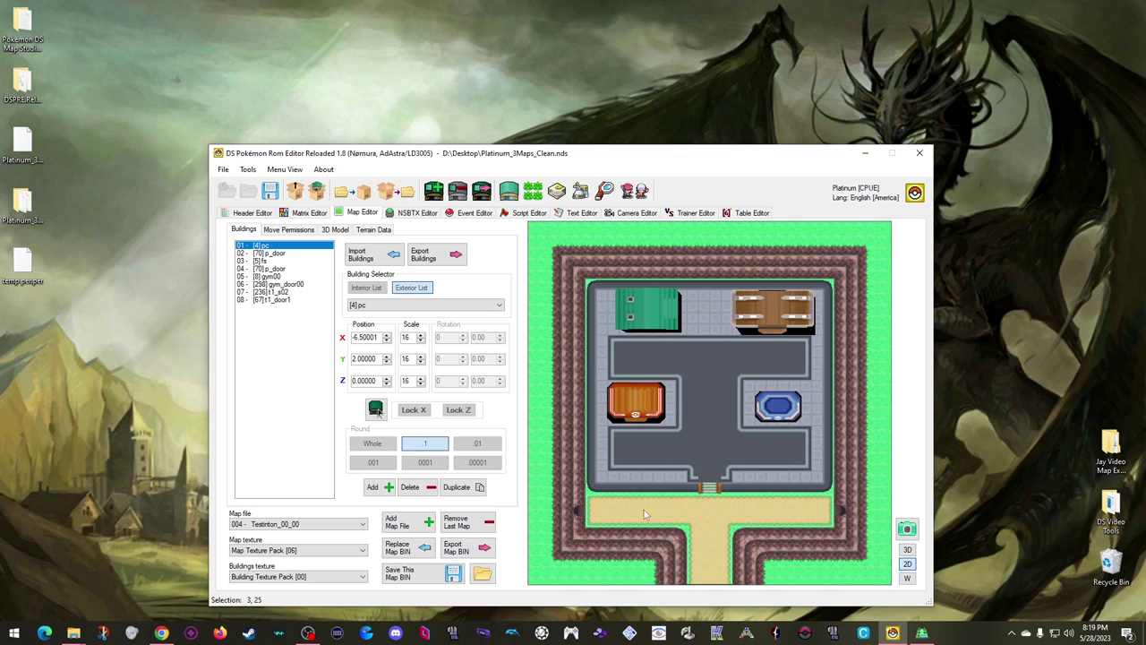
click(376, 410)
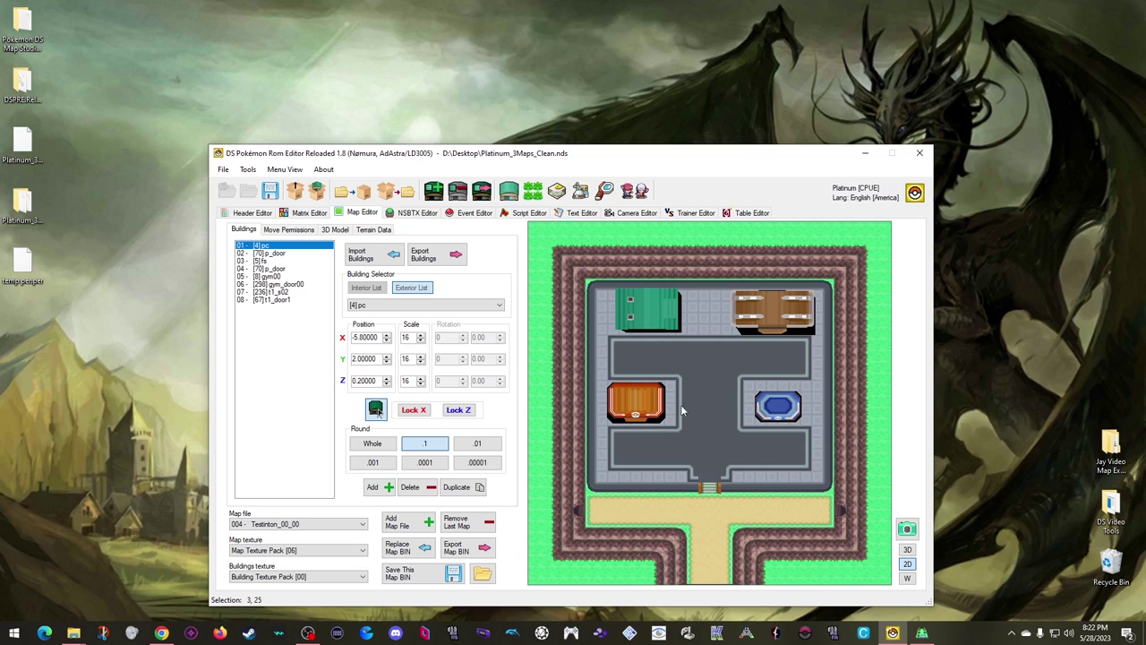
click(681, 405)
click(702, 363)
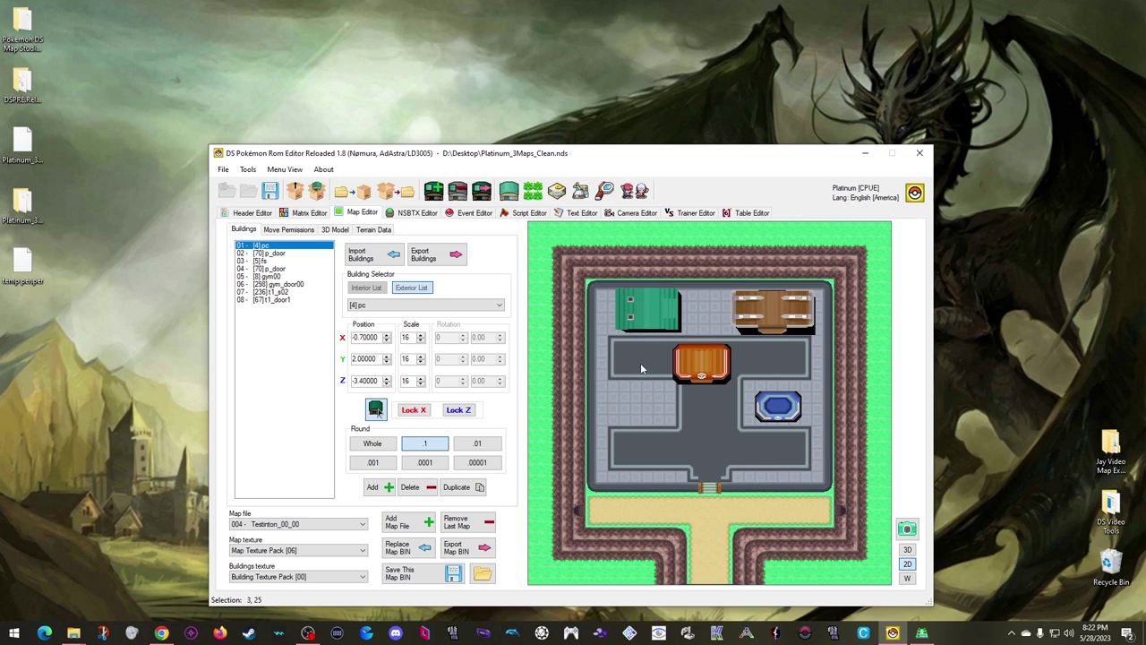
click(677, 393)
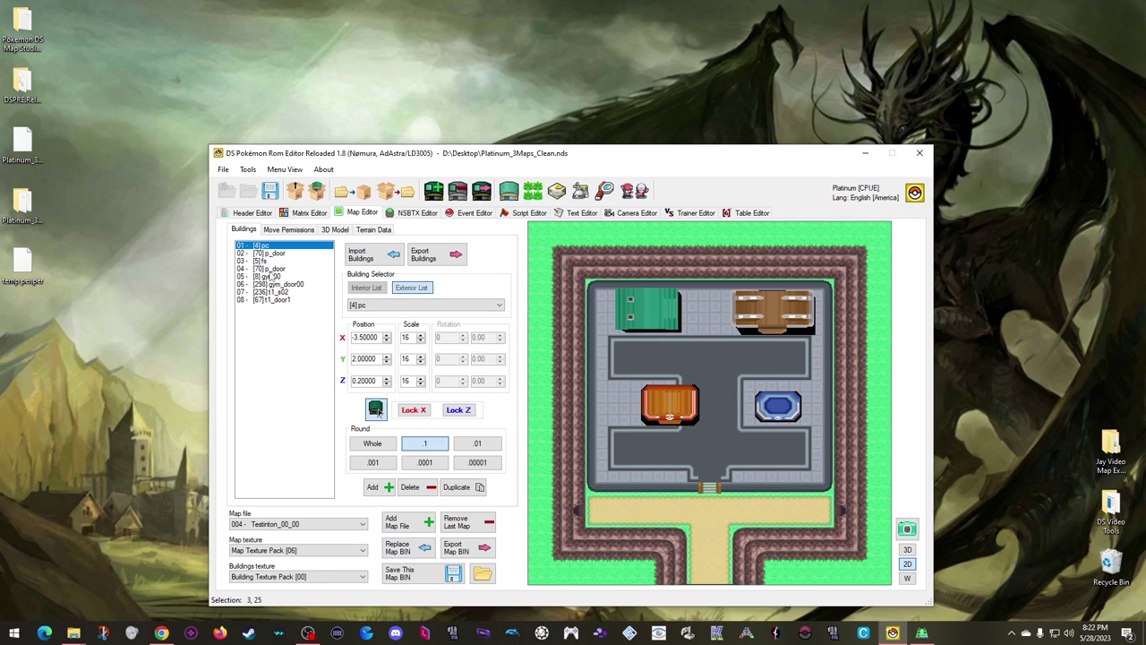
Reposition building 04, the [70] p_door of the blue-roofed building, into the middle of the plaza
click(282, 270)
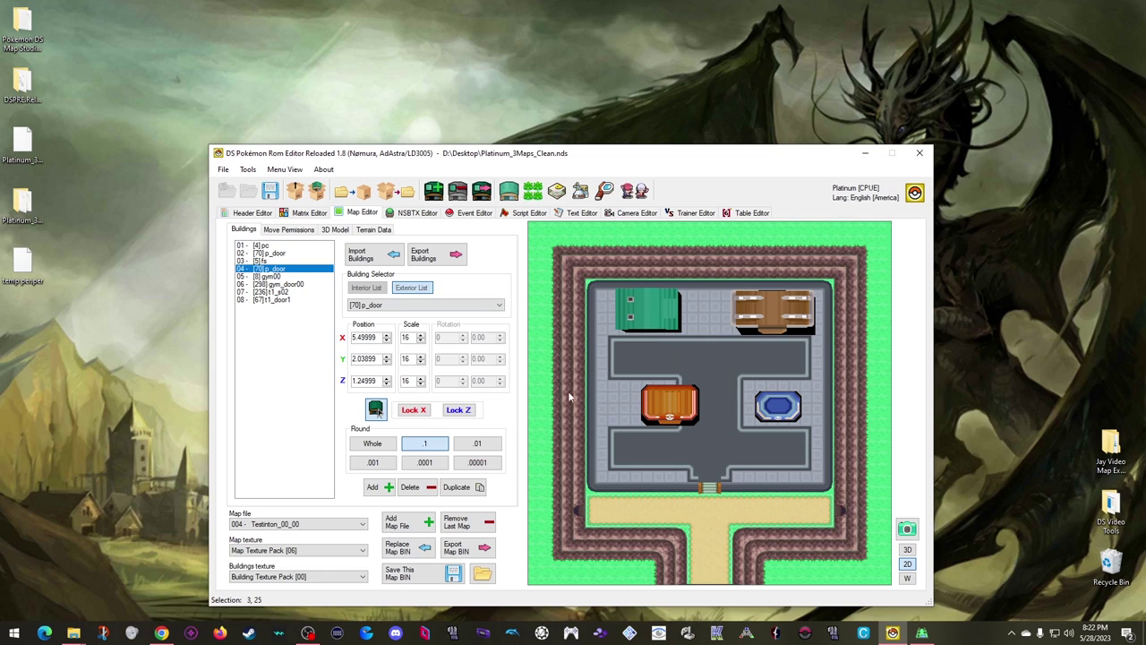
click(727, 391)
click(722, 404)
click(721, 391)
click(708, 457)
Move the gym00 building down onto the dark paving, about X 4.7, Z -5.9, and view the map in 3D
click(267, 277)
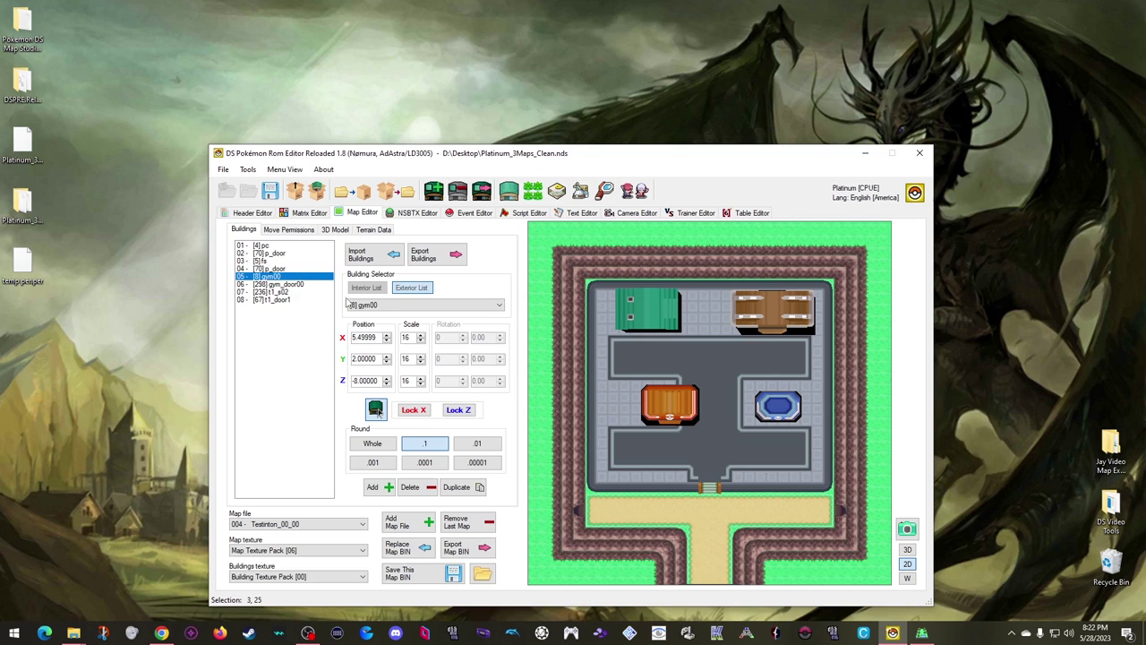
click(722, 372)
click(763, 335)
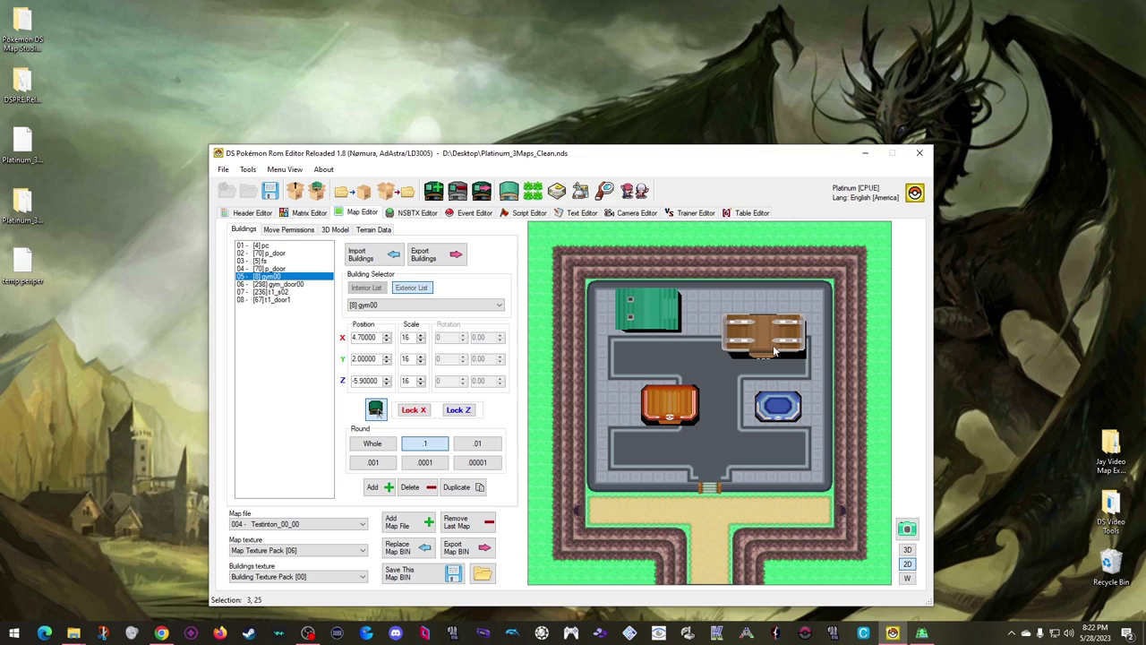
click(907, 549)
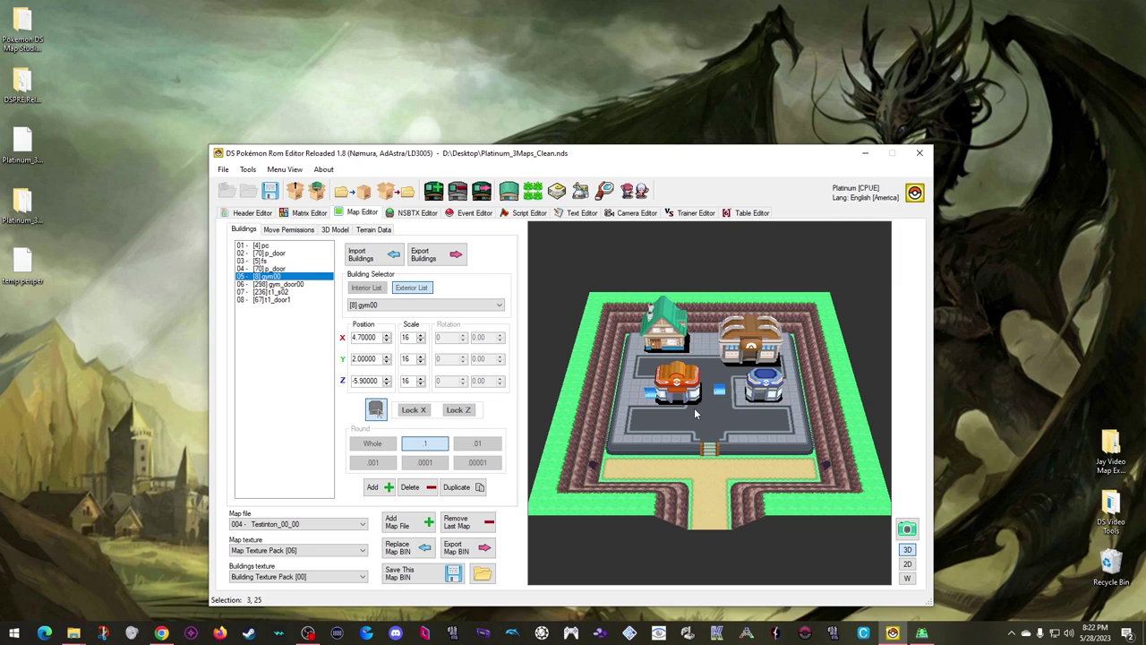
Import the buildings file Testinton_00_00.bld from the Map 3 - Testinton v2.2 folder to replace the moved buildings
click(286, 229)
click(245, 230)
click(361, 255)
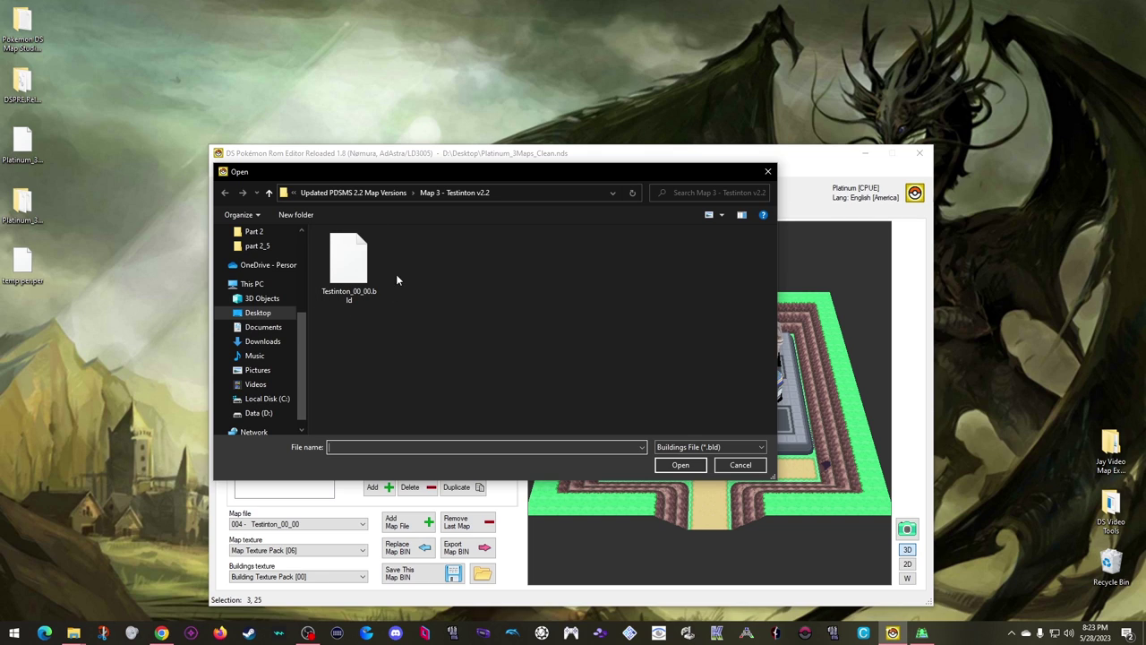
double_click(350, 269)
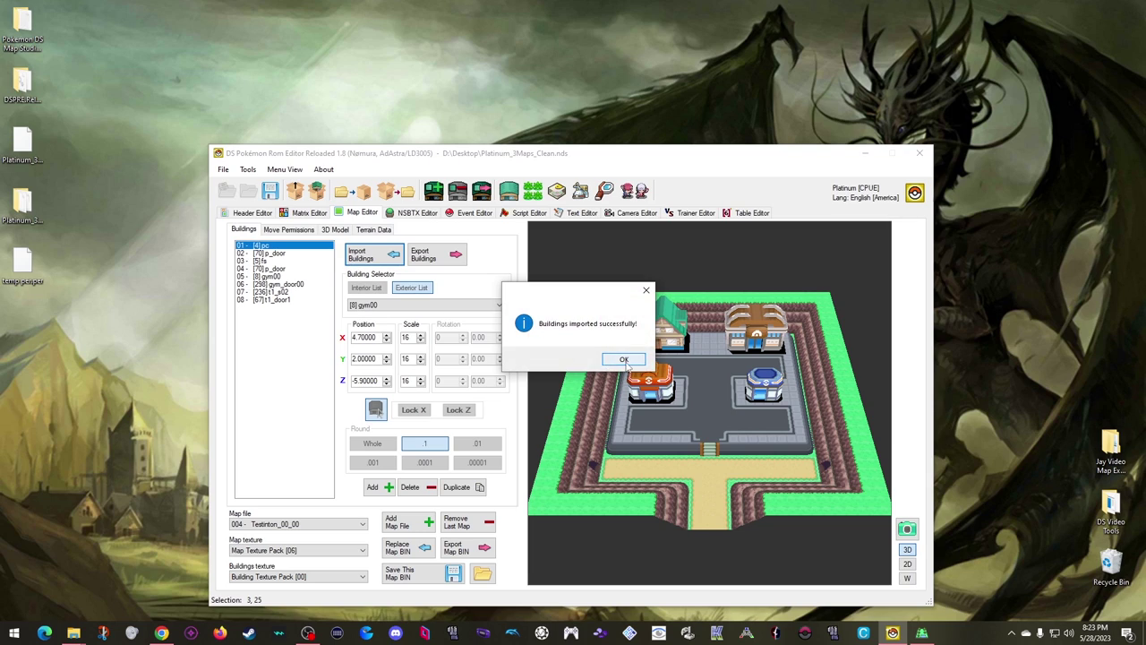
click(623, 359)
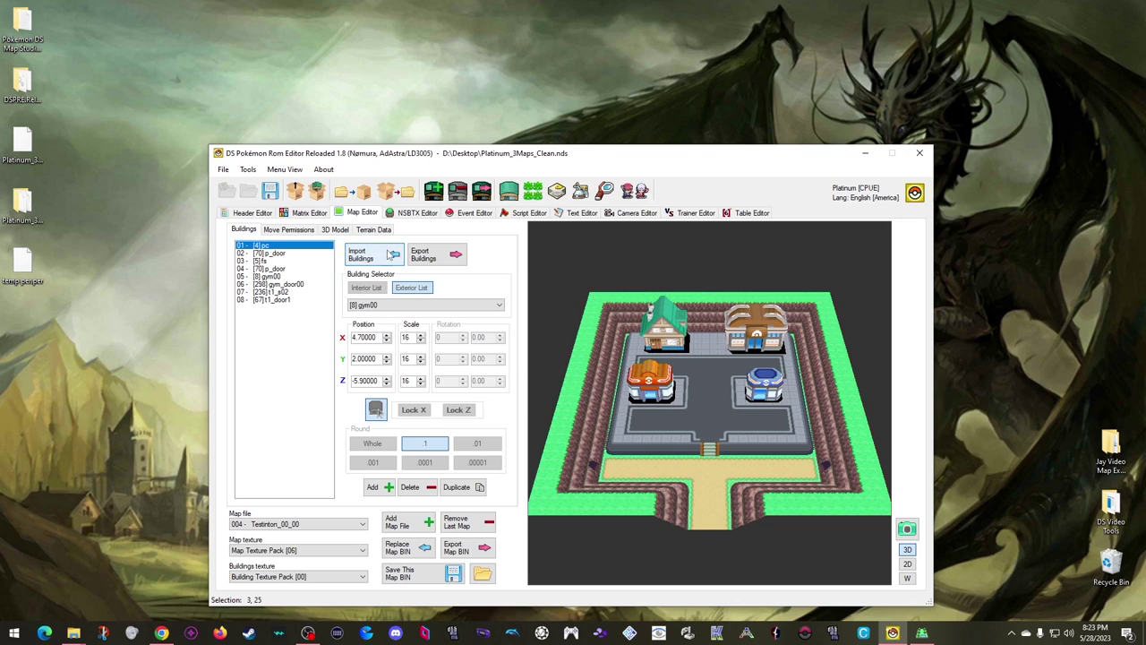
click(288, 230)
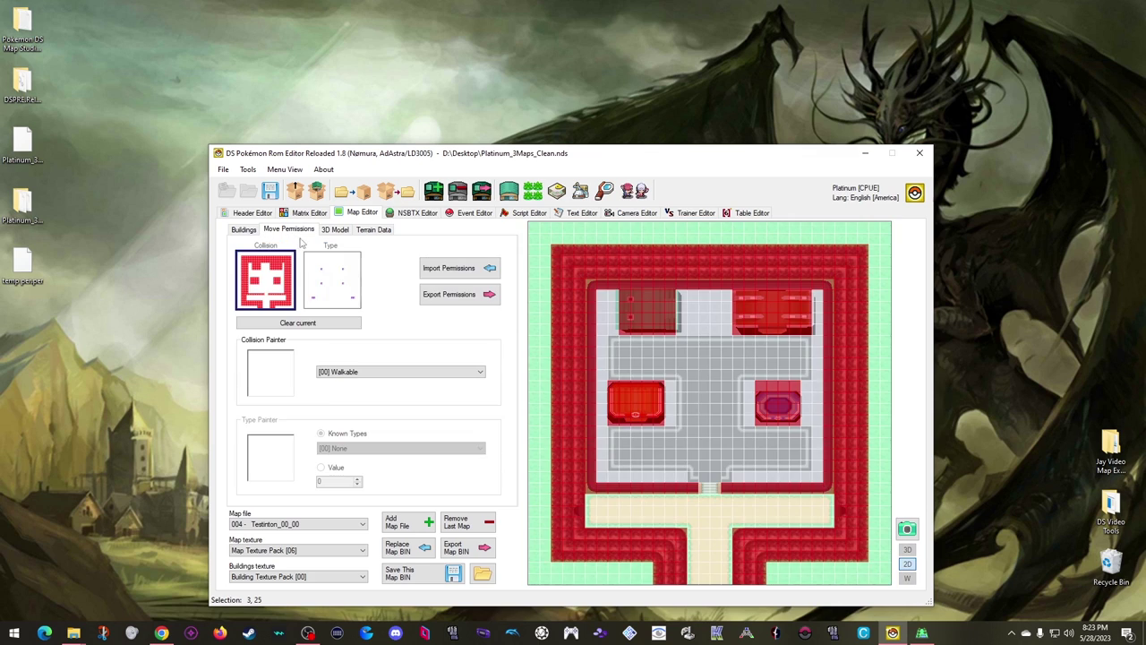
click(450, 270)
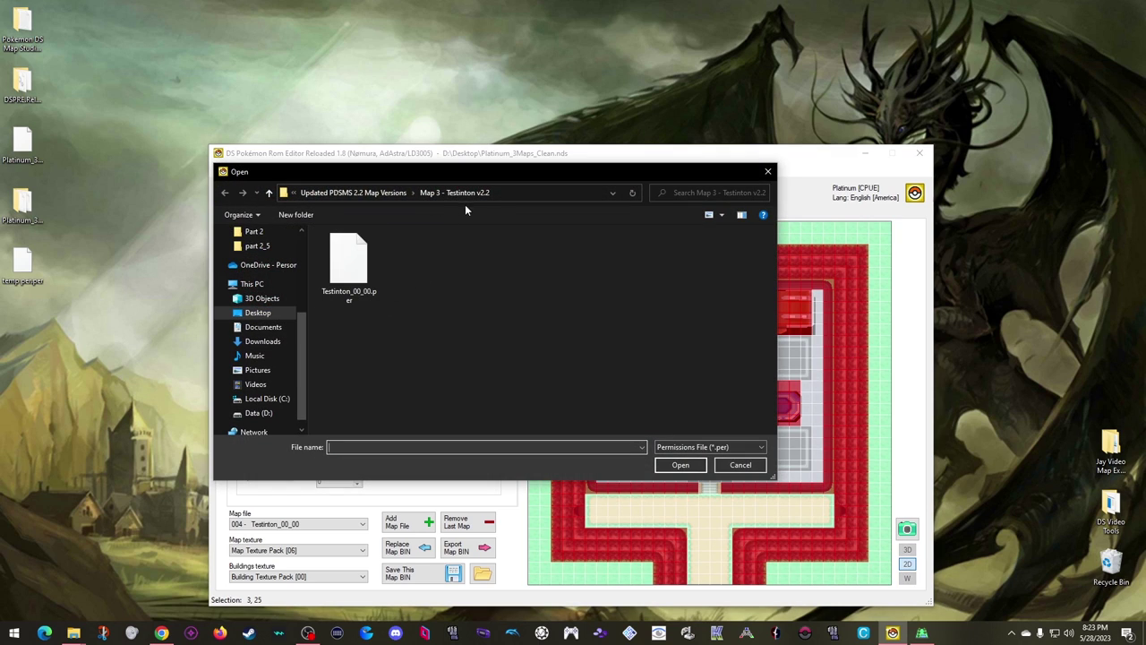
click(741, 465)
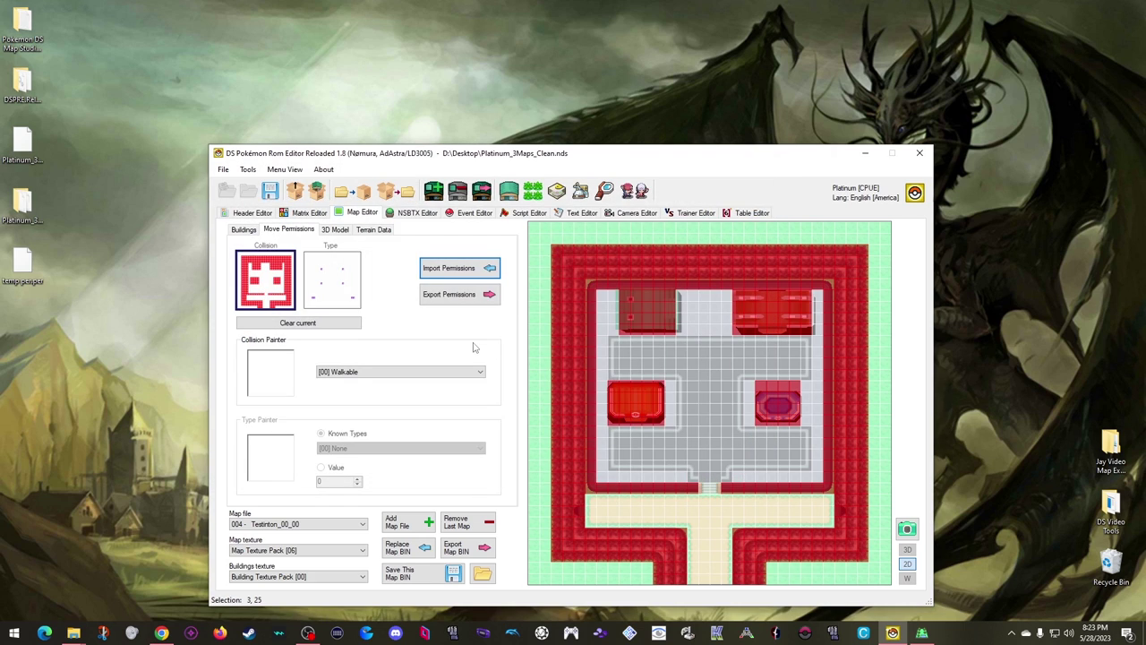
click(244, 229)
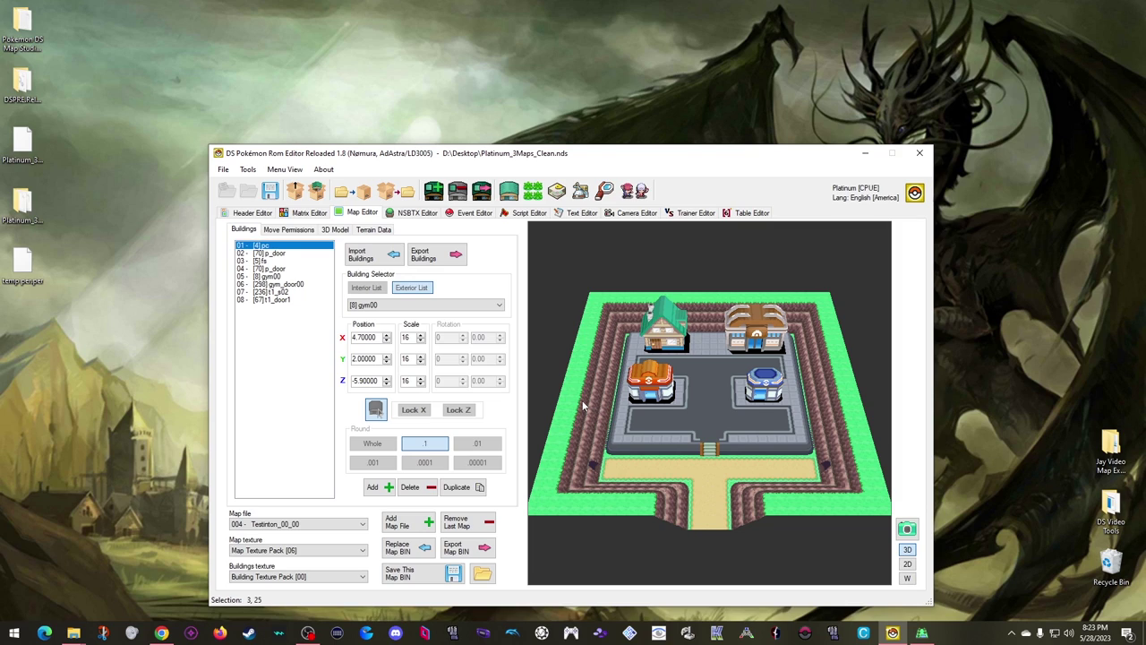
Save the Testinton_00_00 map BIN and save the ROM to the Desktop as Platinum_3Maps_Town.nds
click(405, 577)
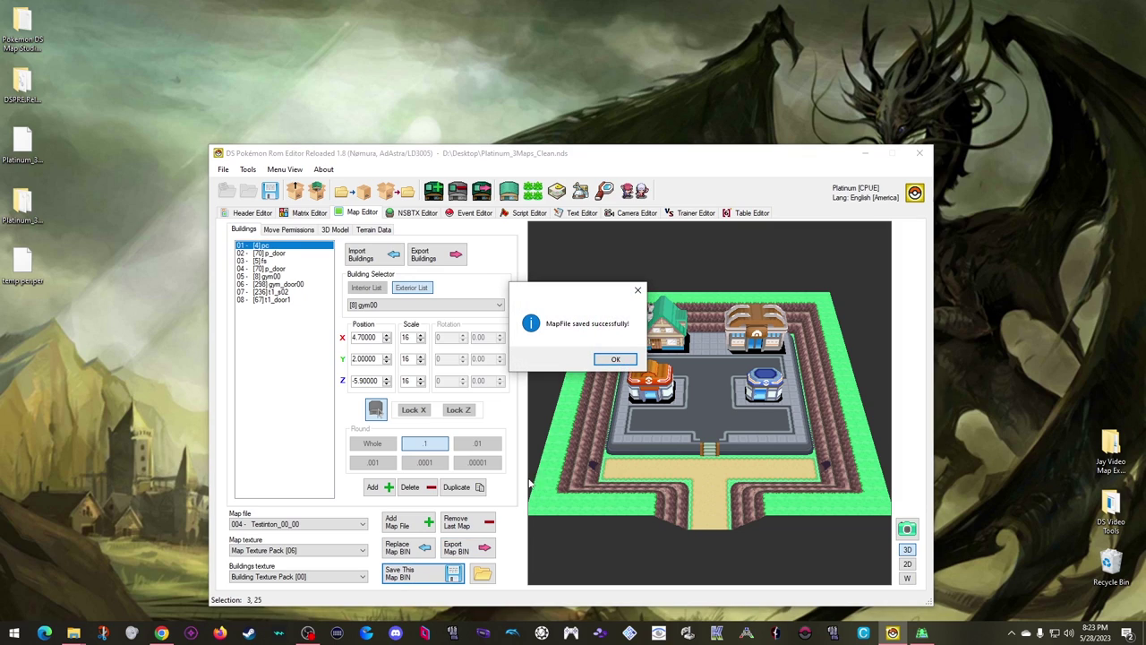
click(616, 360)
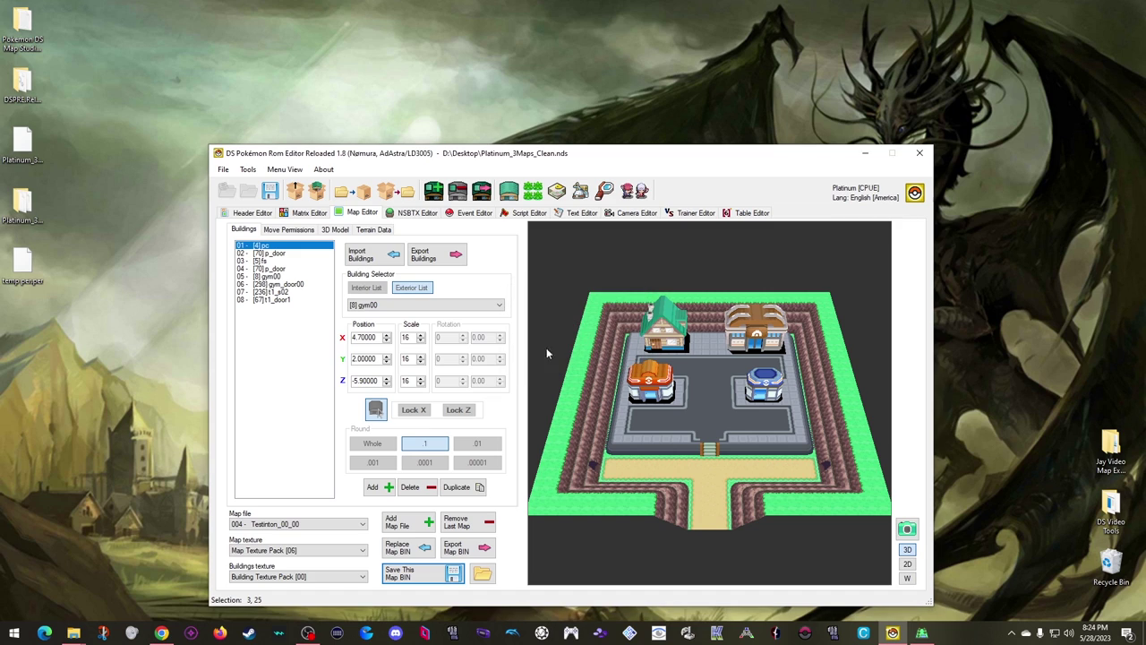
click(271, 190)
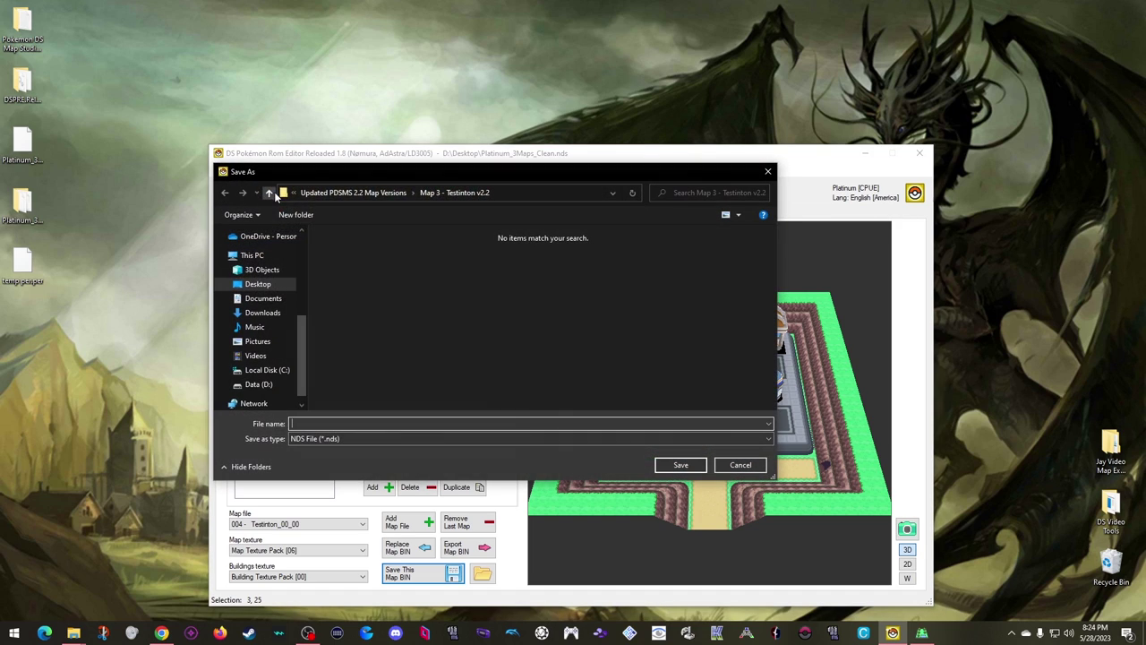
click(257, 283)
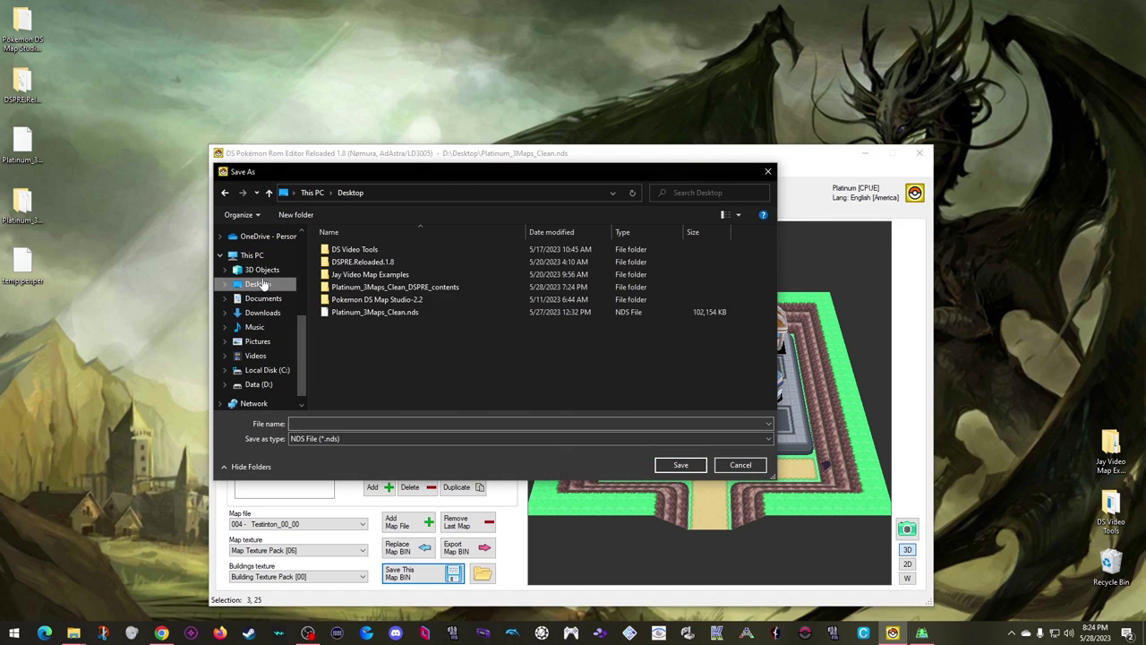
click(371, 311)
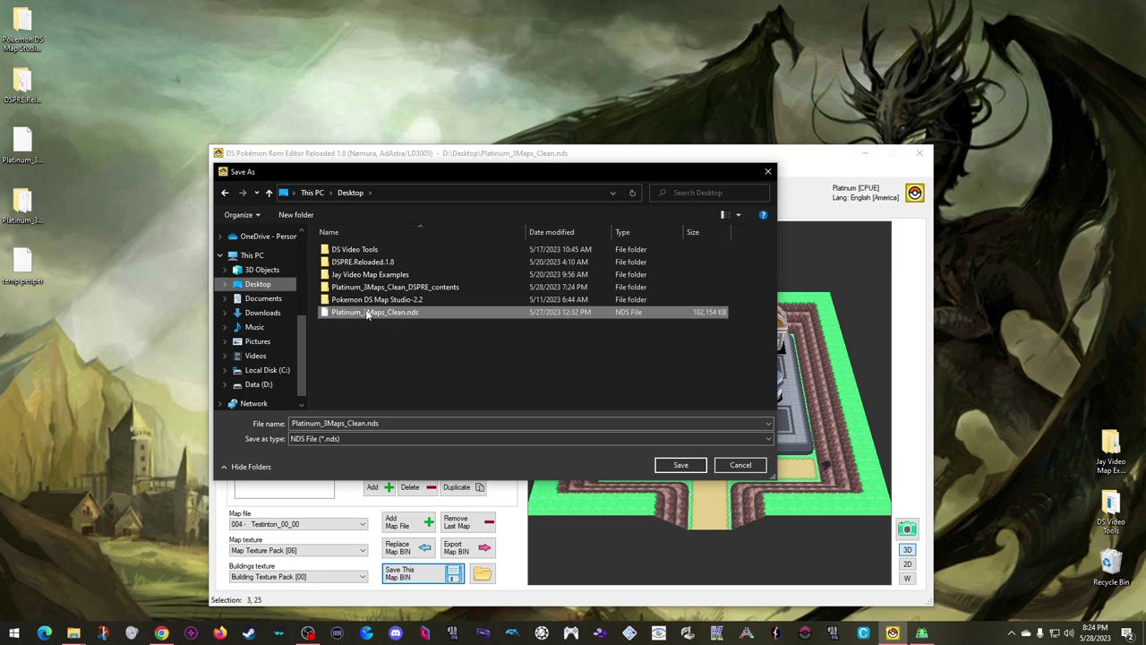
double_click(357, 424)
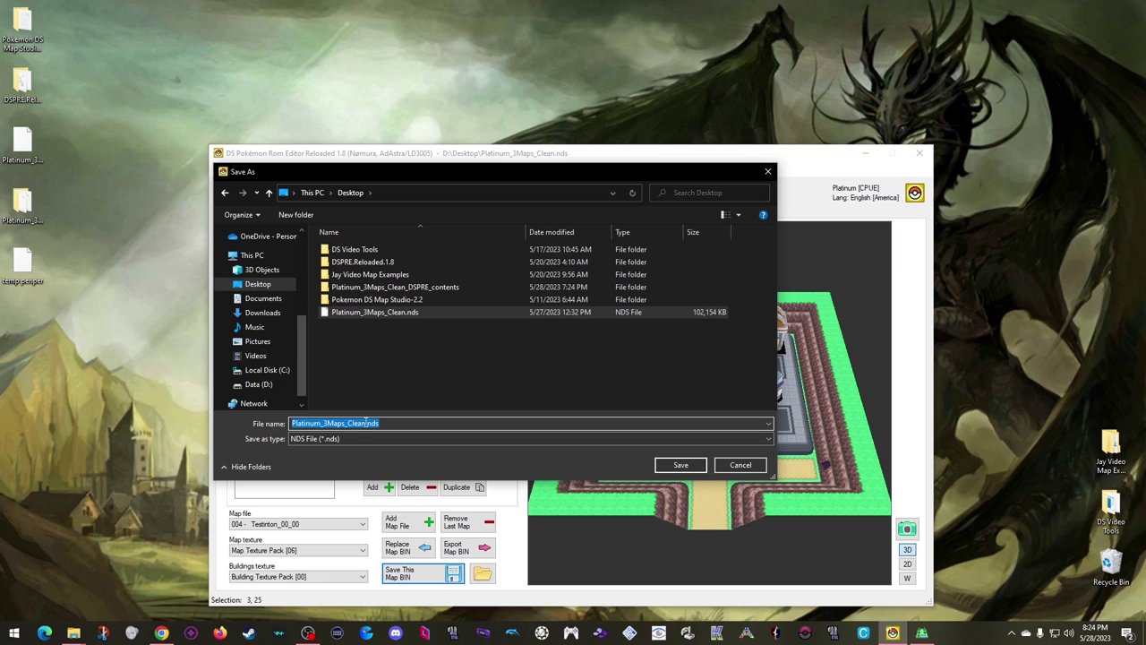
click(365, 423)
key(BackSpace)
key(BackSpace)
key(BackSpace)
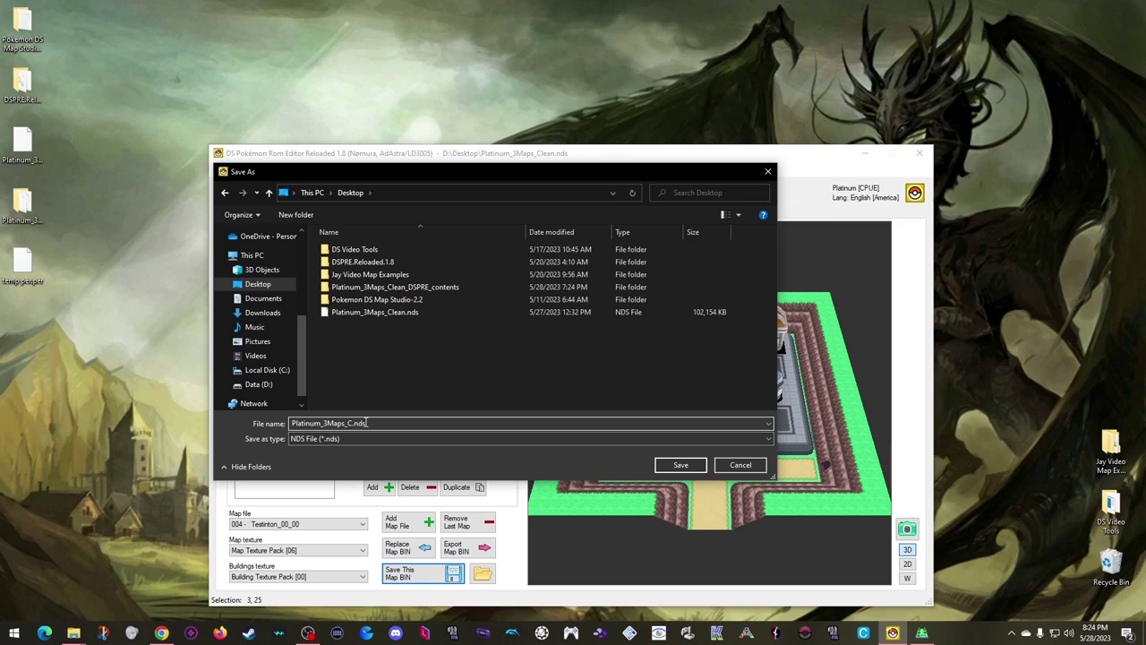
text(Town)
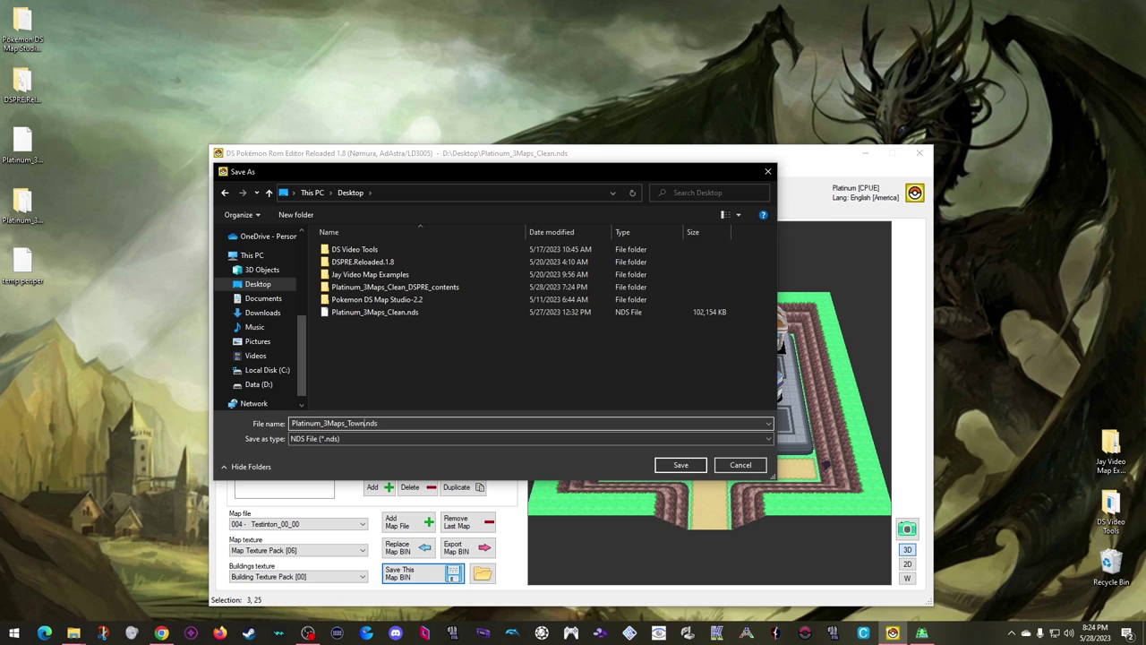
click(678, 466)
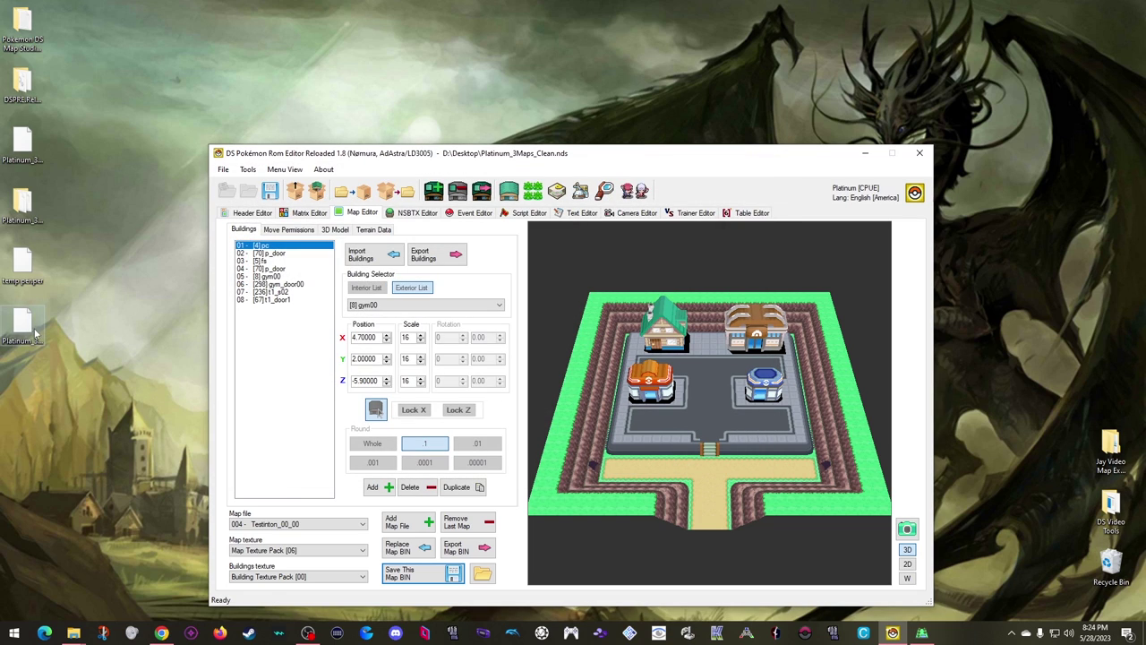
Switch to the DeSmuME emulator and load Platinum_3Maps_Town.nds from the Desktop
click(865, 156)
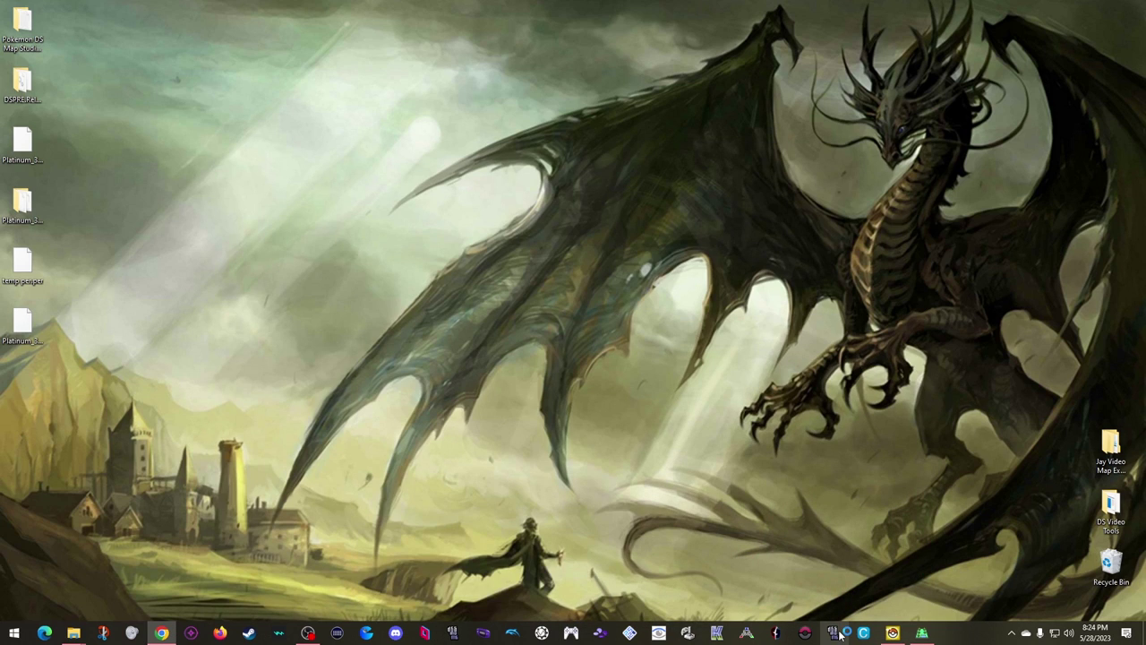
click(836, 633)
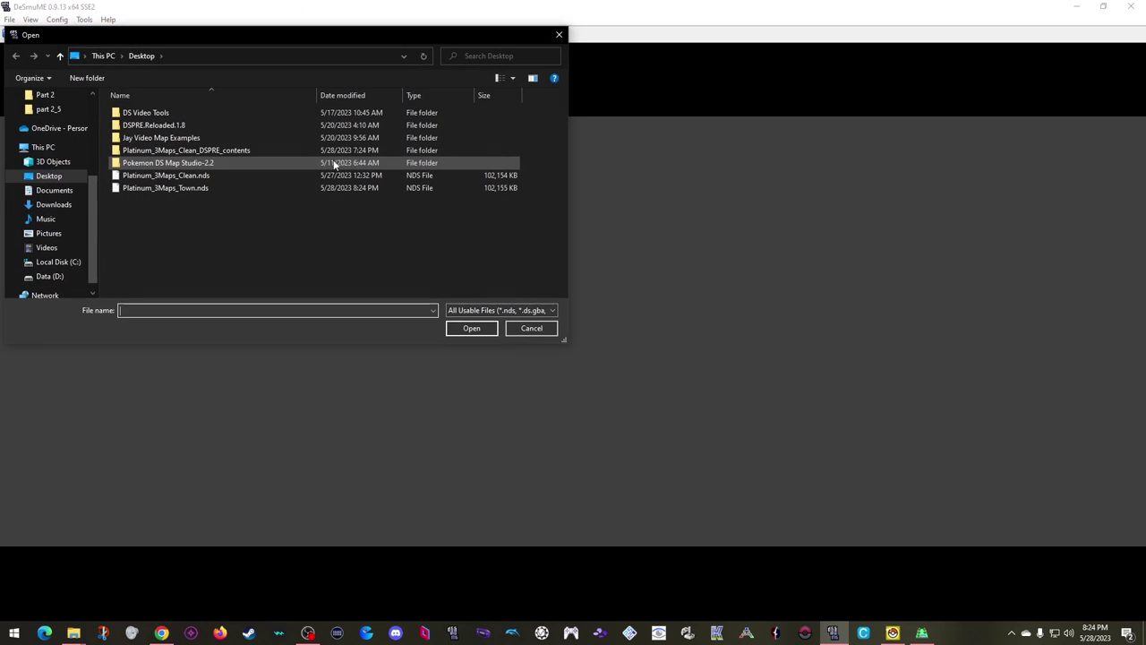
click(189, 188)
double_click(189, 187)
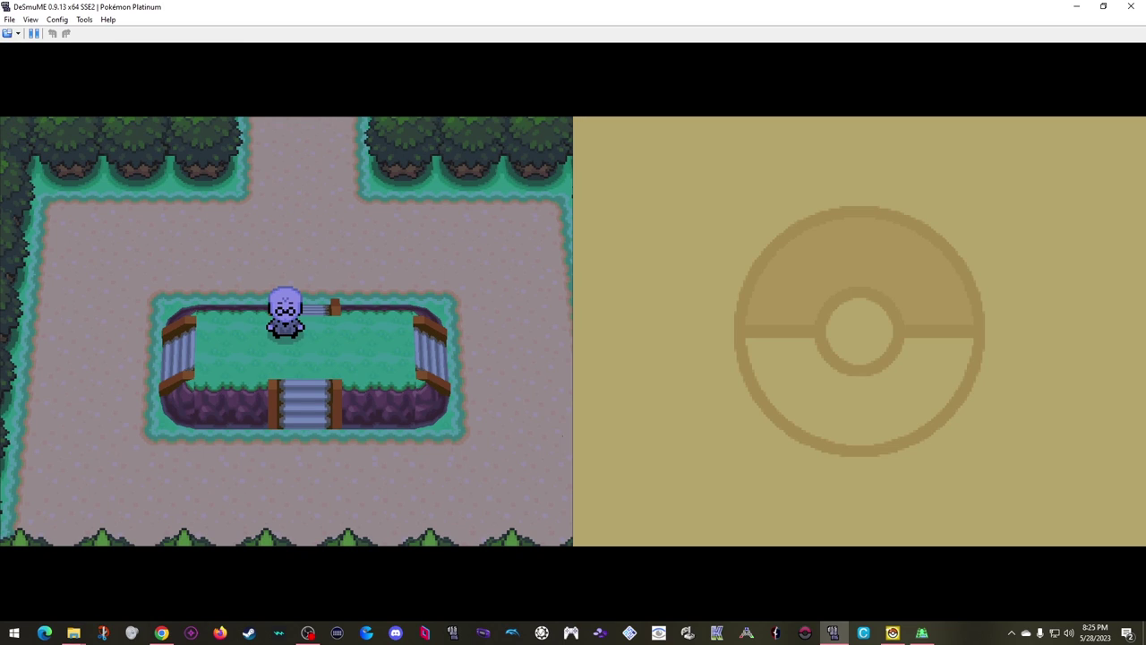
Walk the character north through the connecting route maps and up the stairs into Testinton's plaza
key(Up)
key(Up)
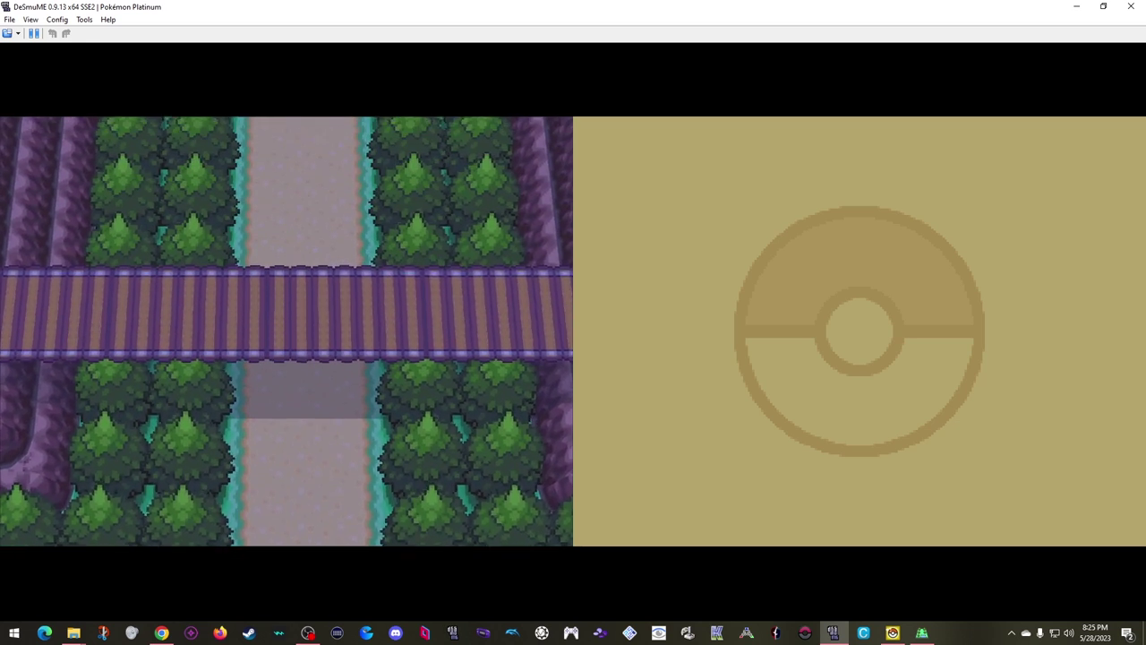
key(Up)
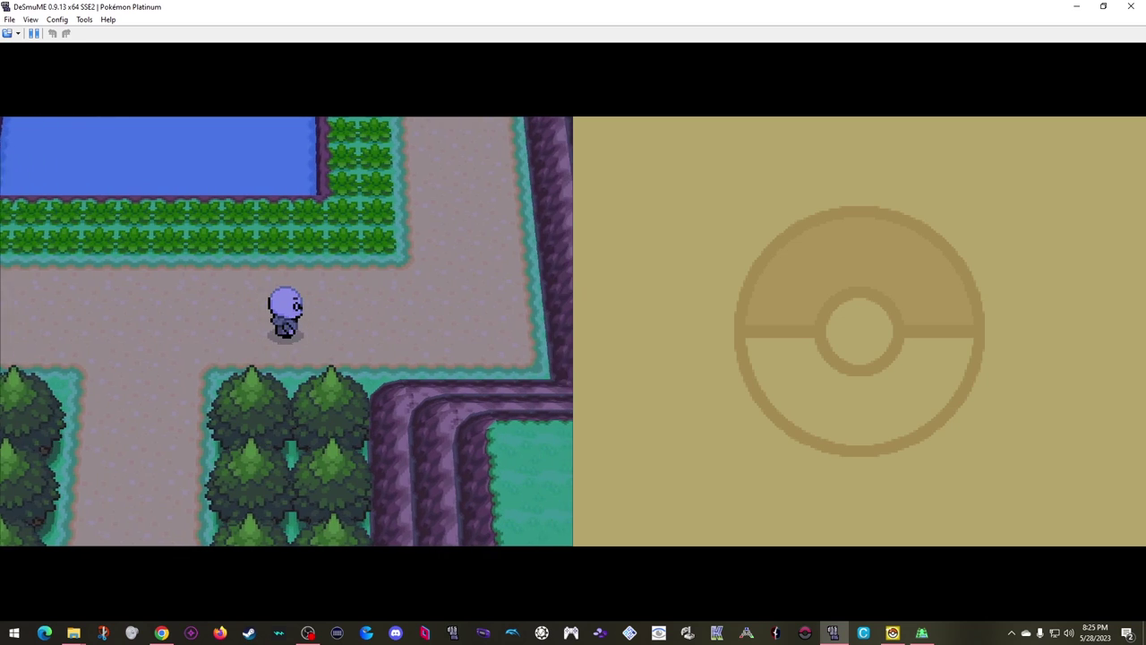
key(Up)
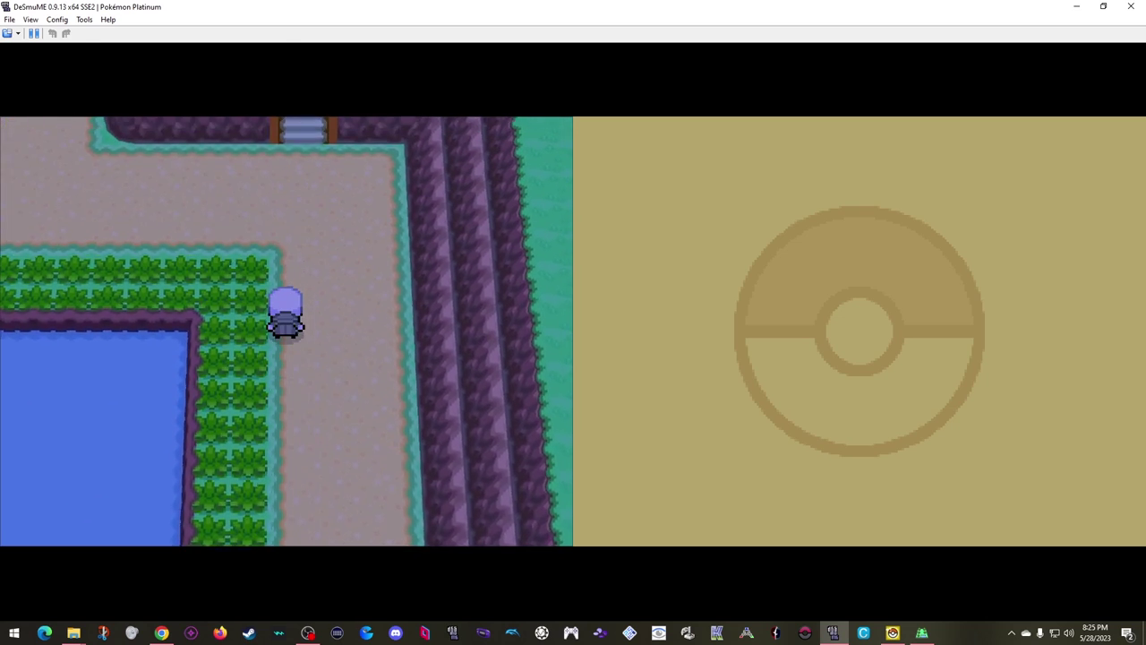
key(Left)
key(Up)
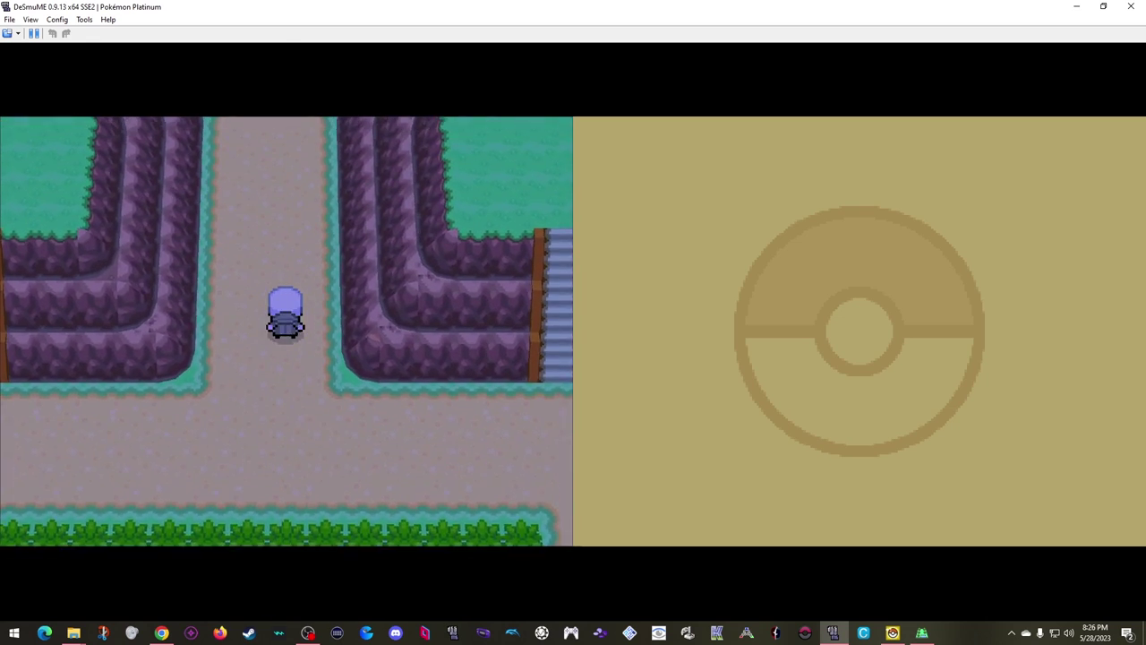
key(Up)
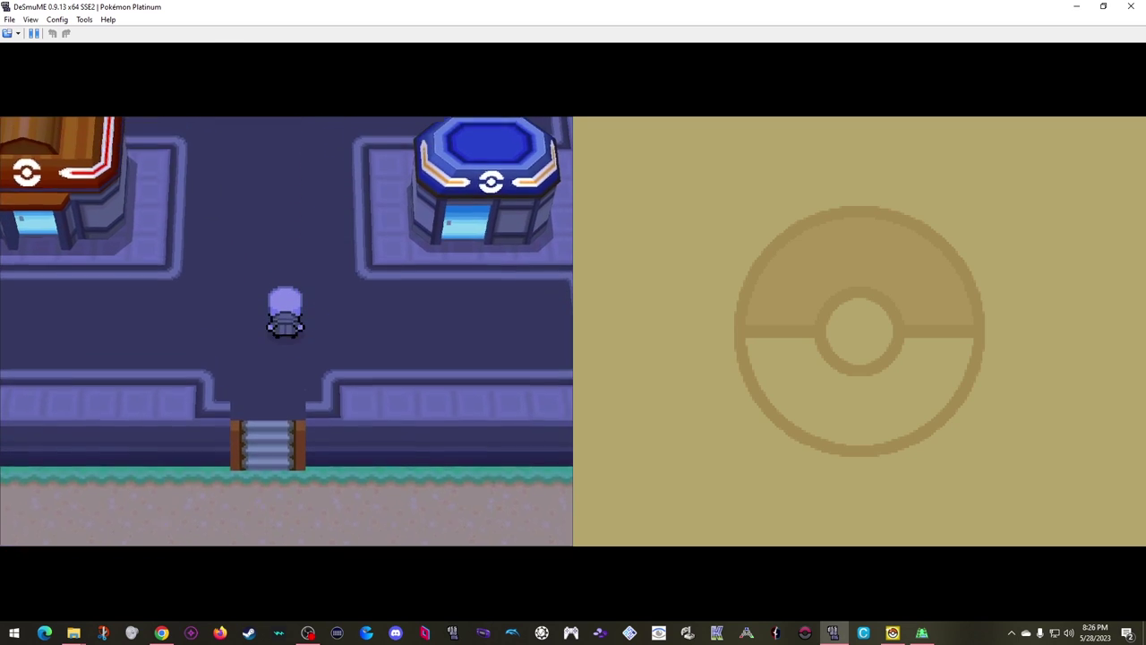
Walk around the plaza and test the collisions along the east side of the orange-roofed Pokémon Center
key(Up)
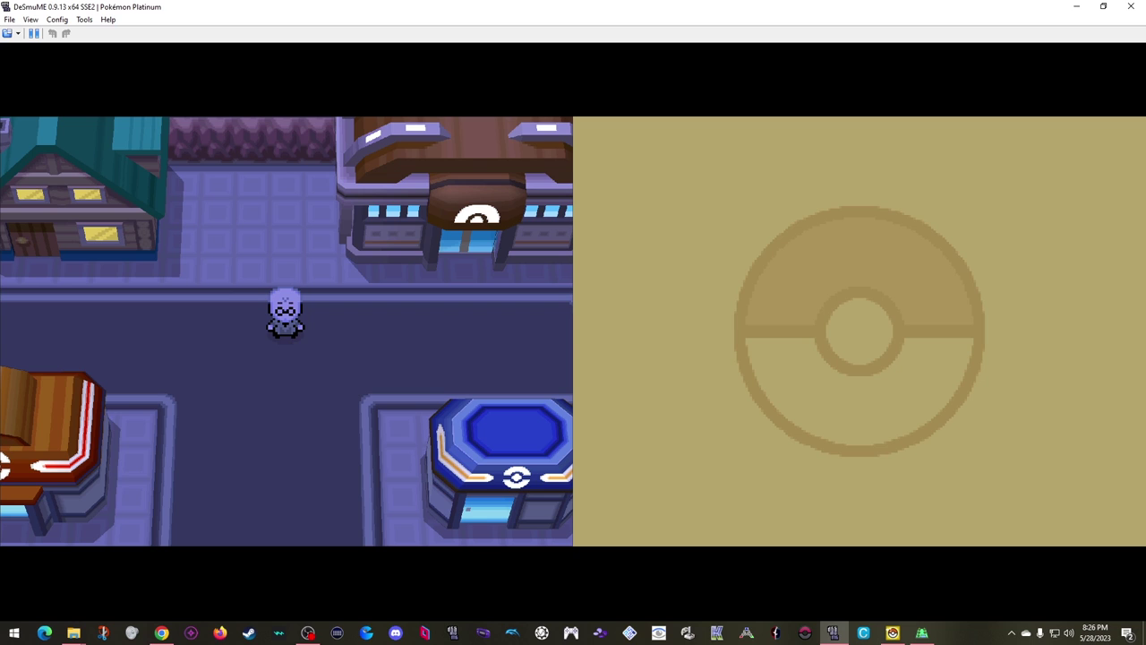
key(Left)
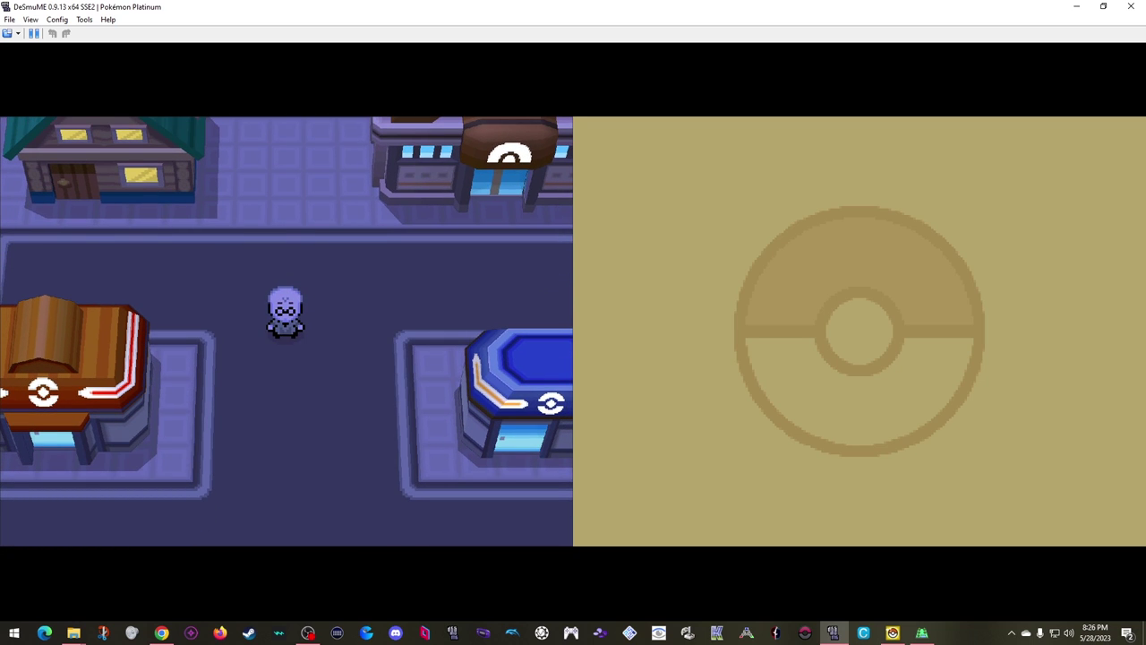
key(Down)
key(Left)
key(Up)
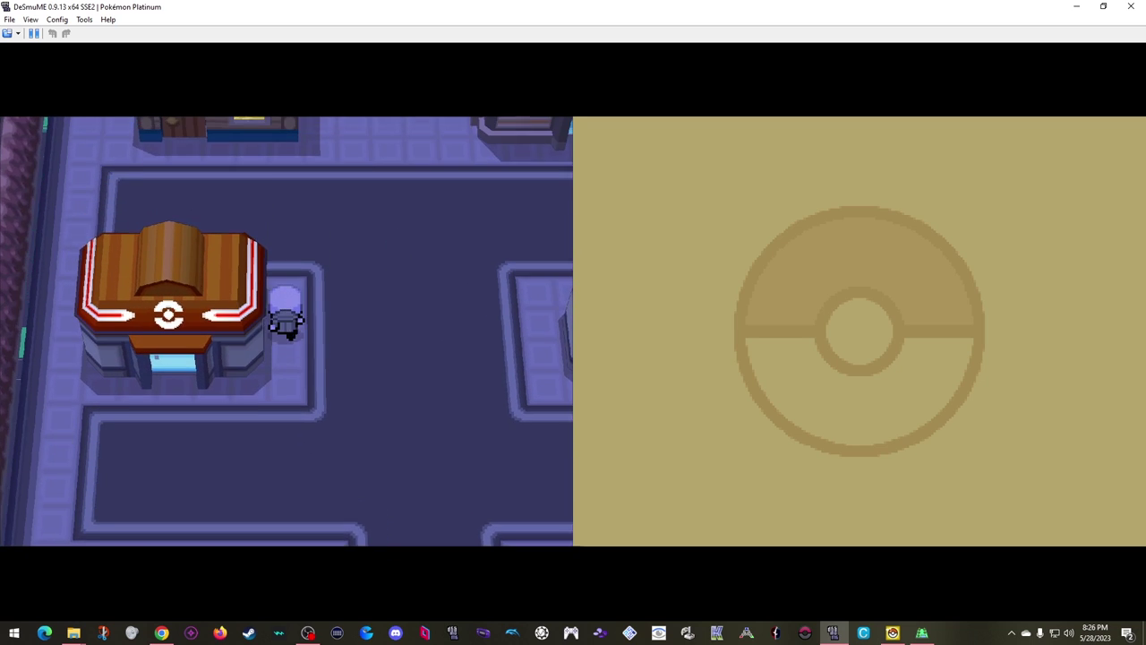
key(Up)
key(Down)
key(Right)
key(Right)
Walk to the paving between the house and the gym and test the gym's west wall collision
key(Up)
key(Up)
key(Right)
key(Down)
key(Left)
key(Left)
key(Up)
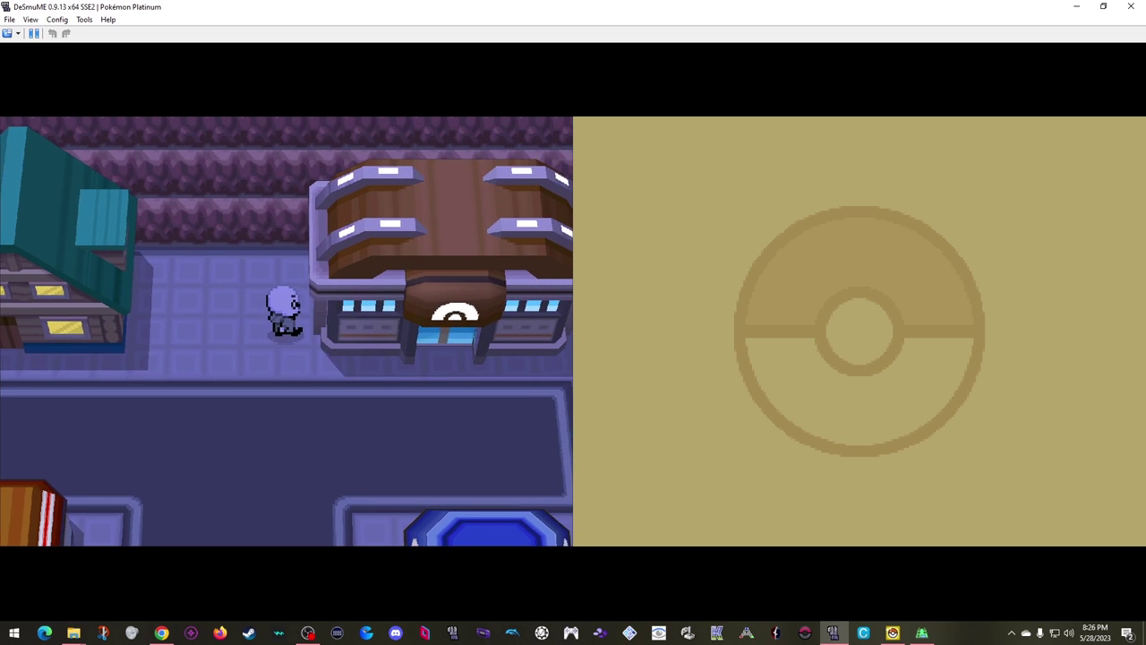
key(Right)
key(Up)
Test the collisions along the east side and front of the green-roofed house
key(Left)
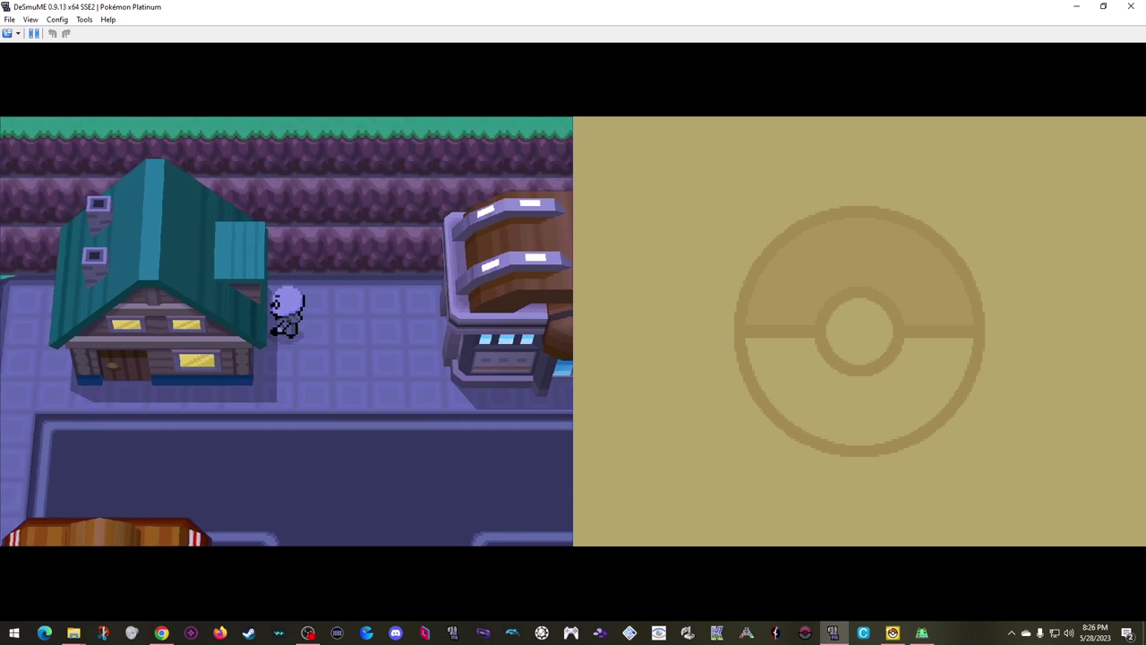
key(Up)
key(Down)
key(Left)
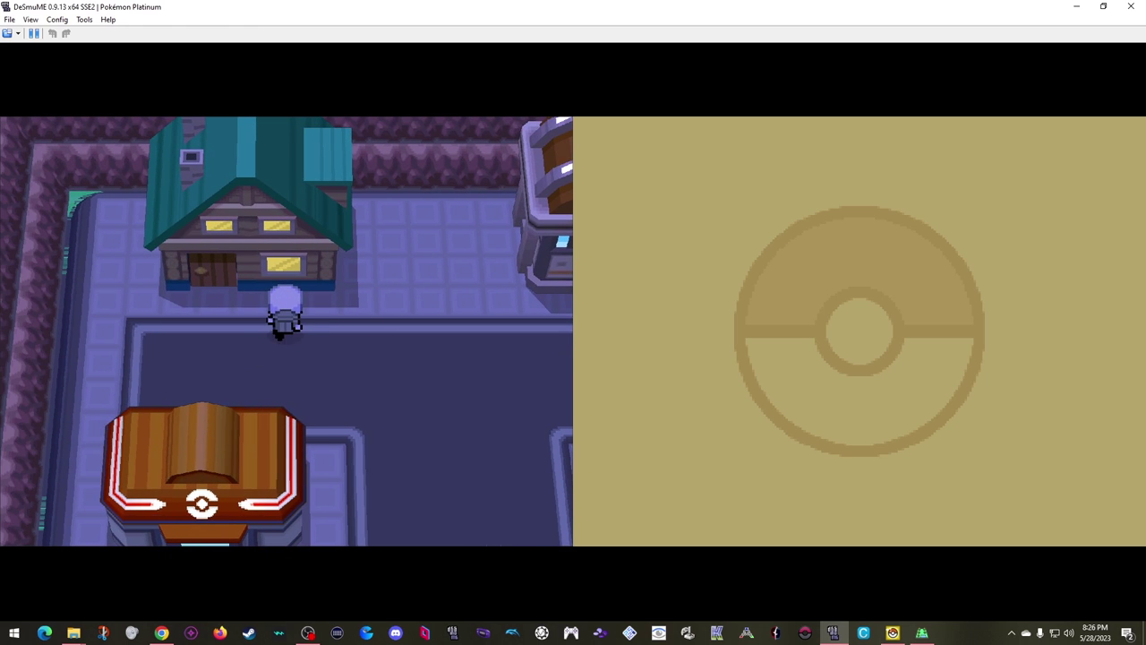
Walk along the southern plaza to check the fronts of the orange-roofed and blue-roofed buildings
key(Down)
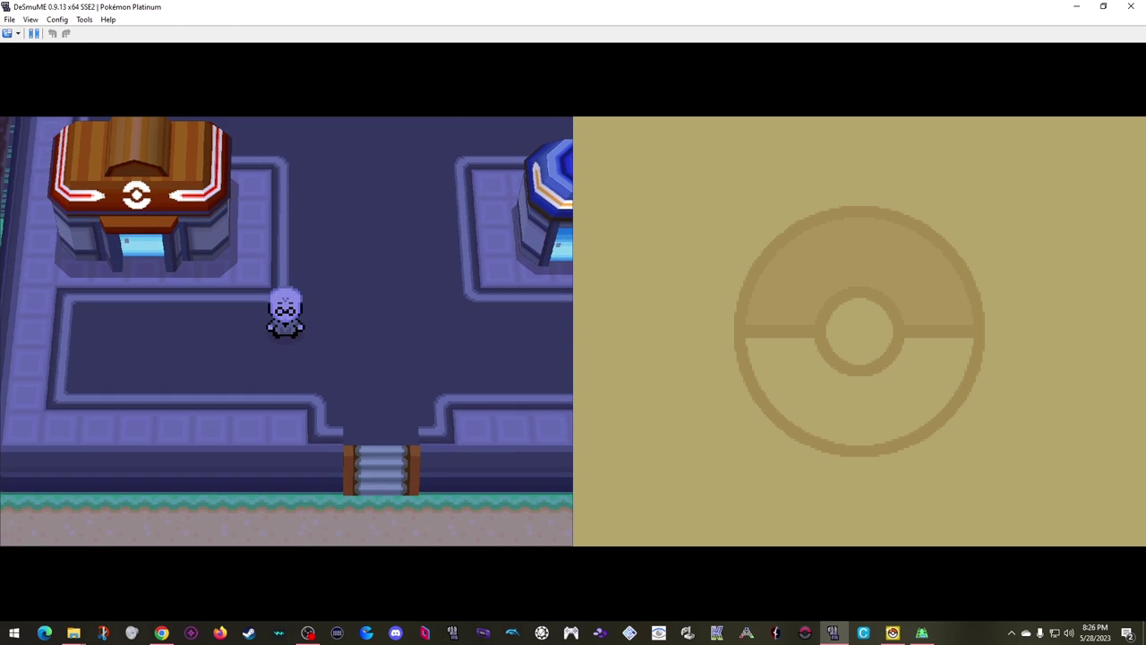
key(Left)
key(Up)
key(Right)
key(Down)
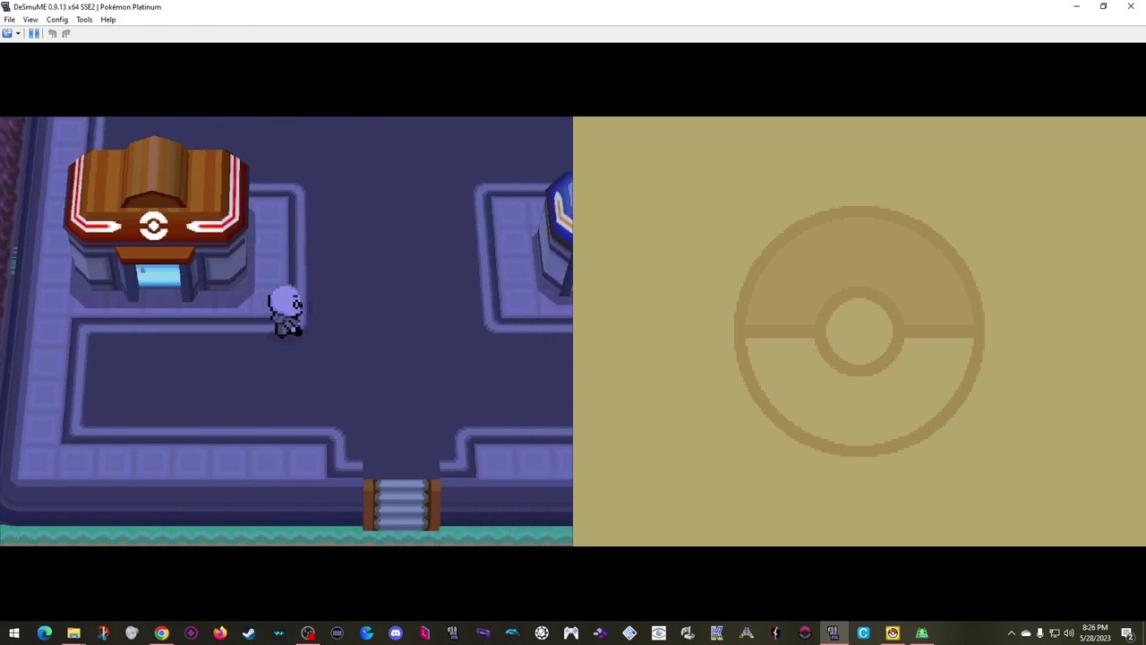
key(Right)
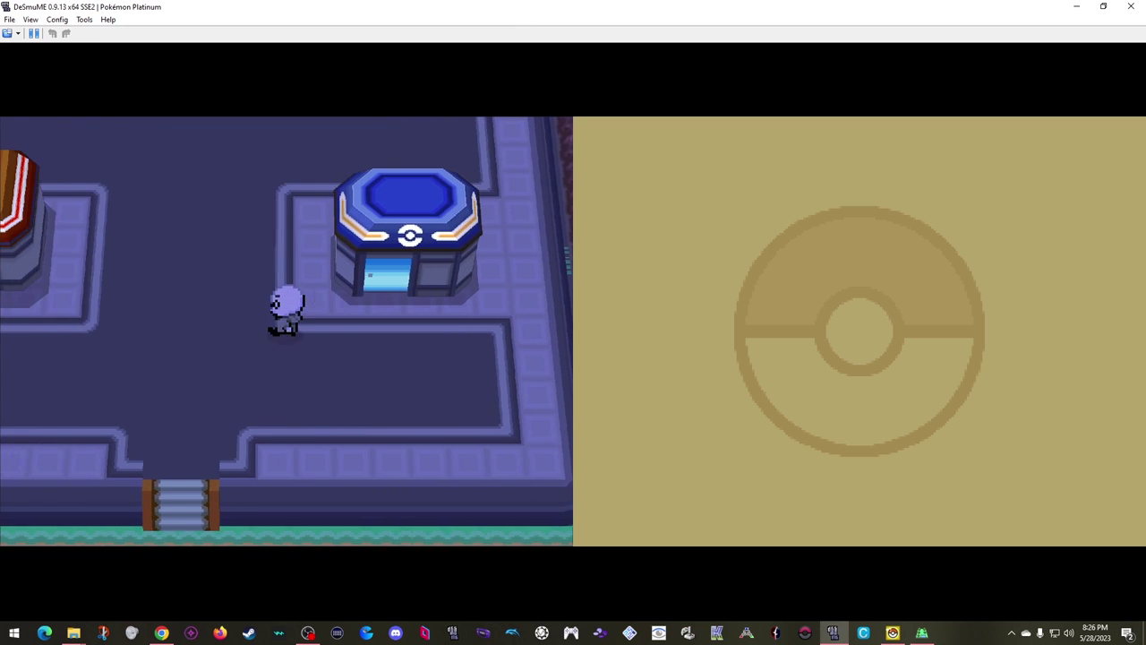
Walk north to the gym's entrance and test the collisions along its front
key(Up)
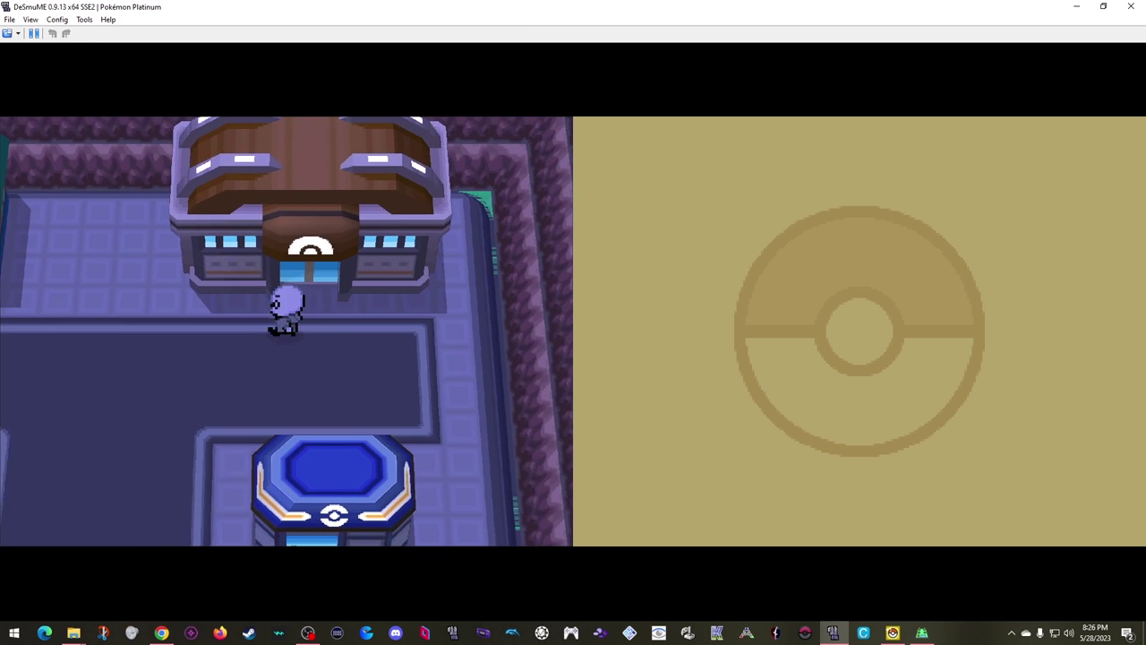
key(Left)
key(Up)
key(Right)
Walk down onto the sandy path, check its western end by the cliff, and return to the plaza stairs
key(Down)
key(Down)
key(Left)
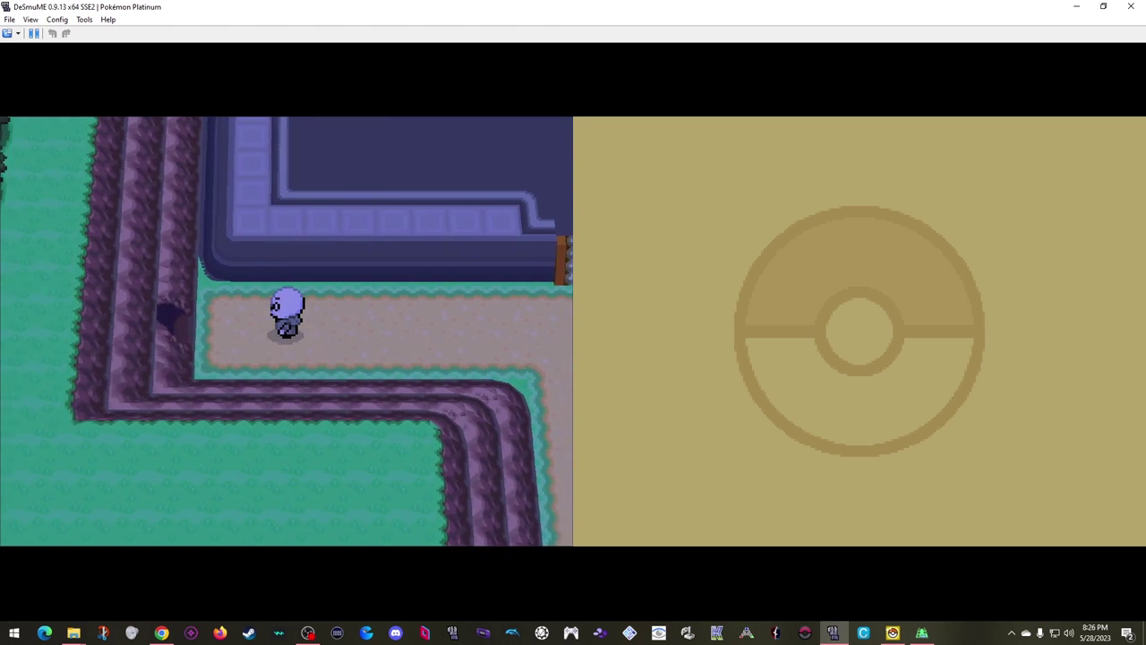
key(Right)
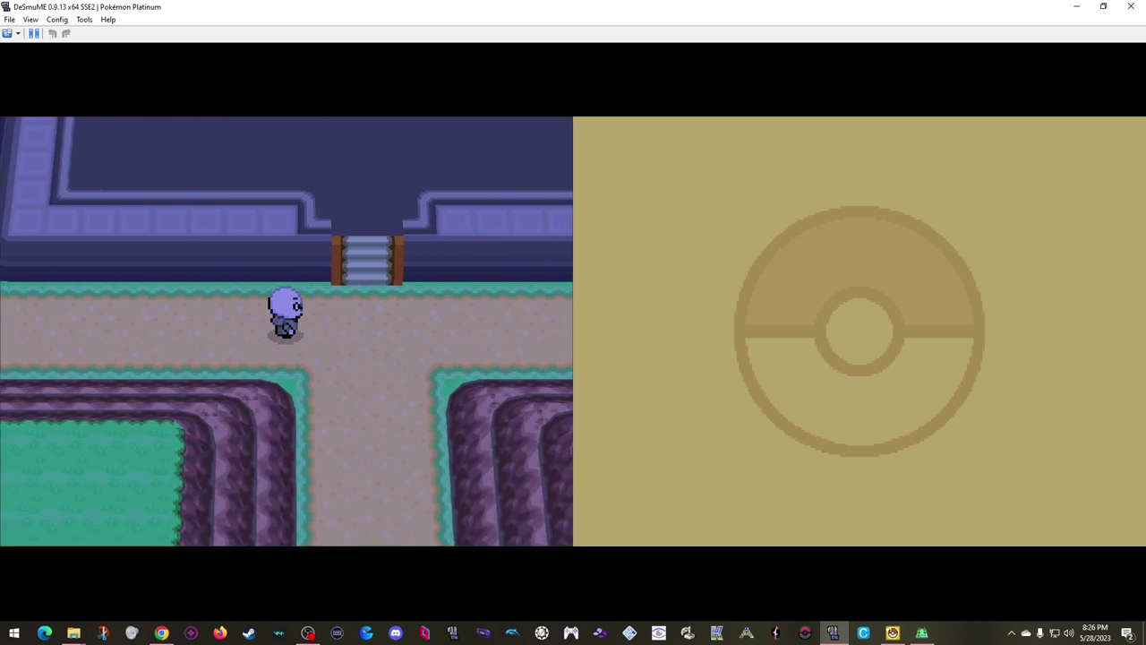
key(Down)
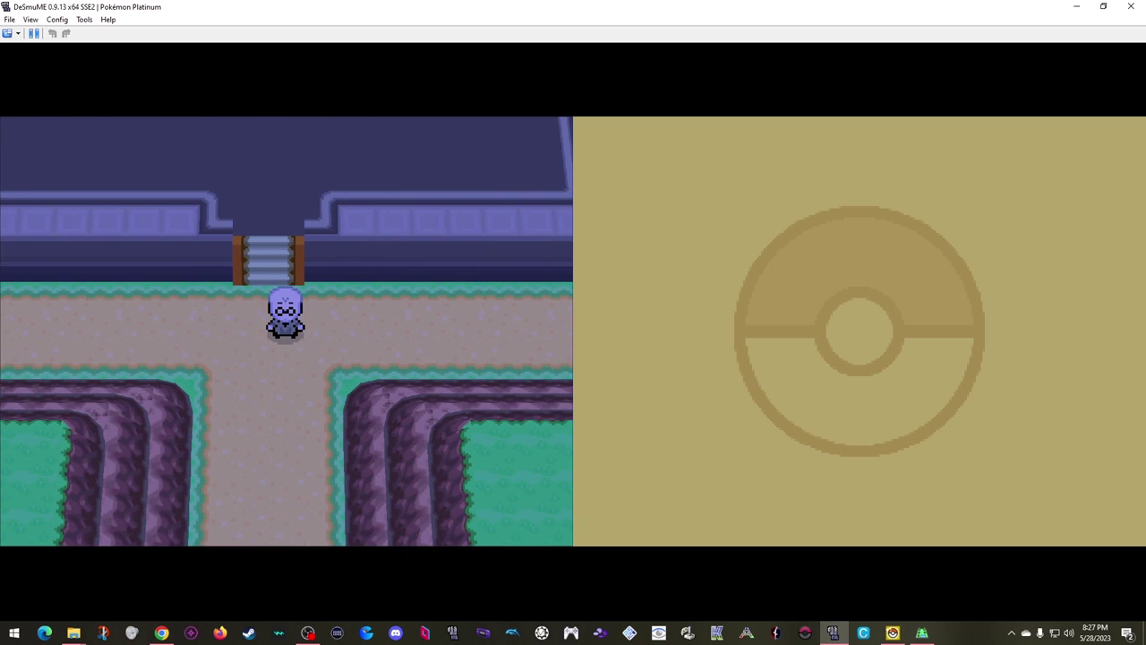